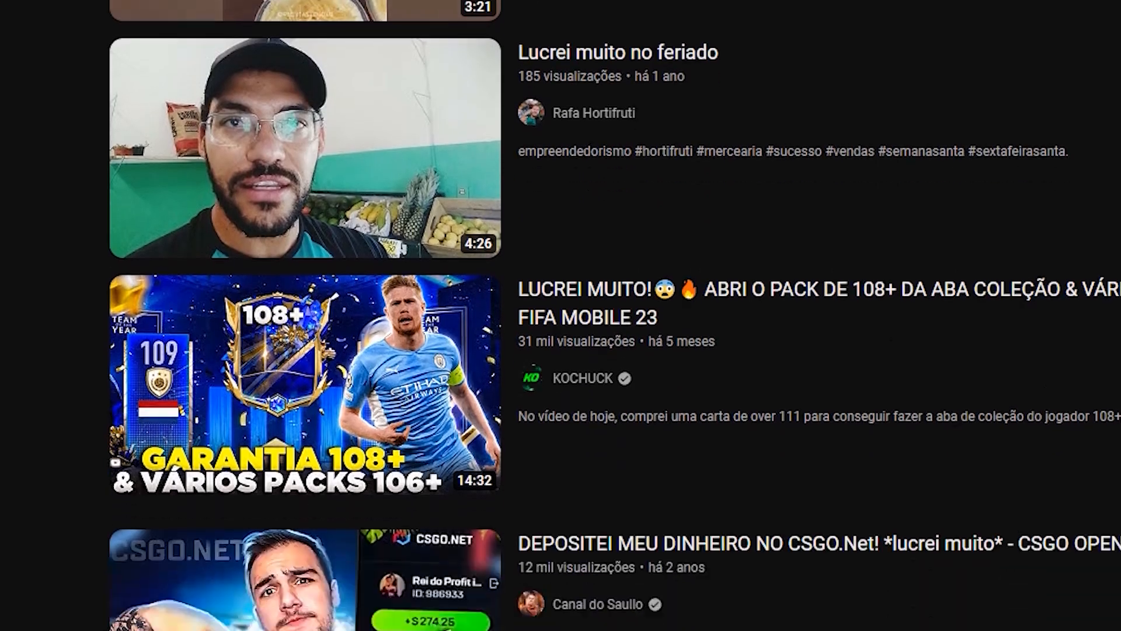
scroll(102, 464, "down", 10)
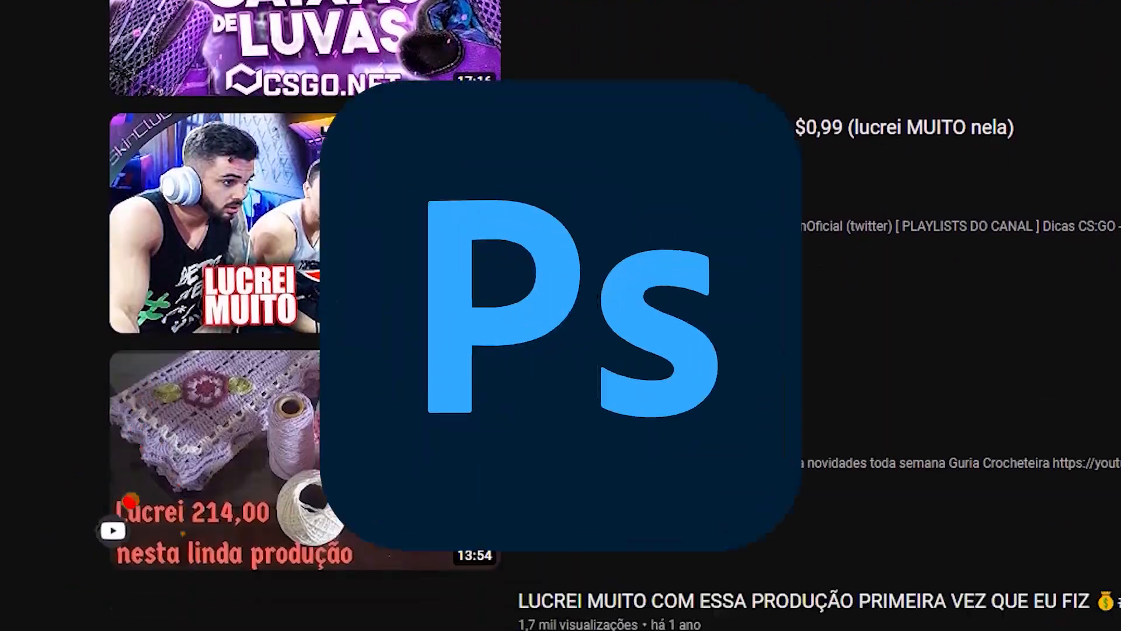
scroll(102, 464, "down", 13)
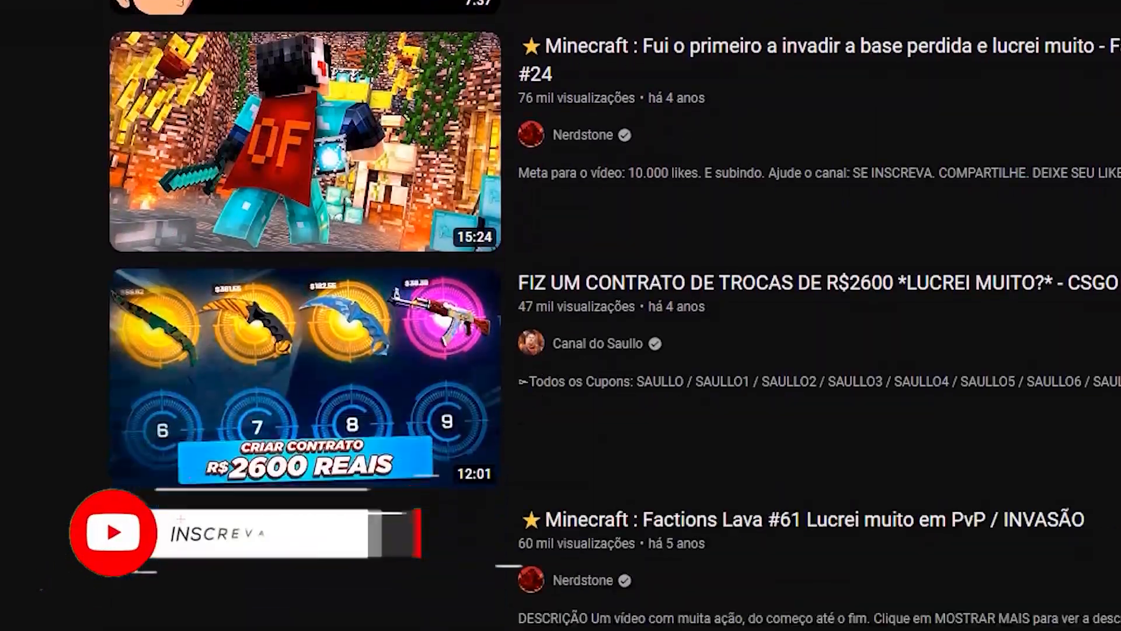
scroll(614, 315, "down", 6)
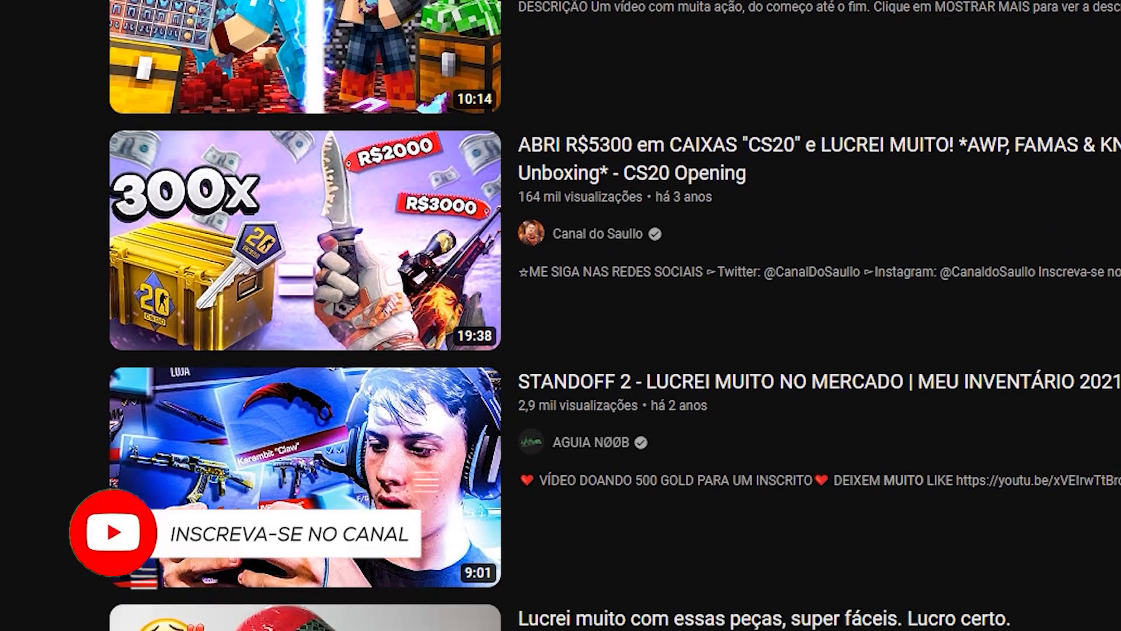
scroll(614, 315, "down", 15)
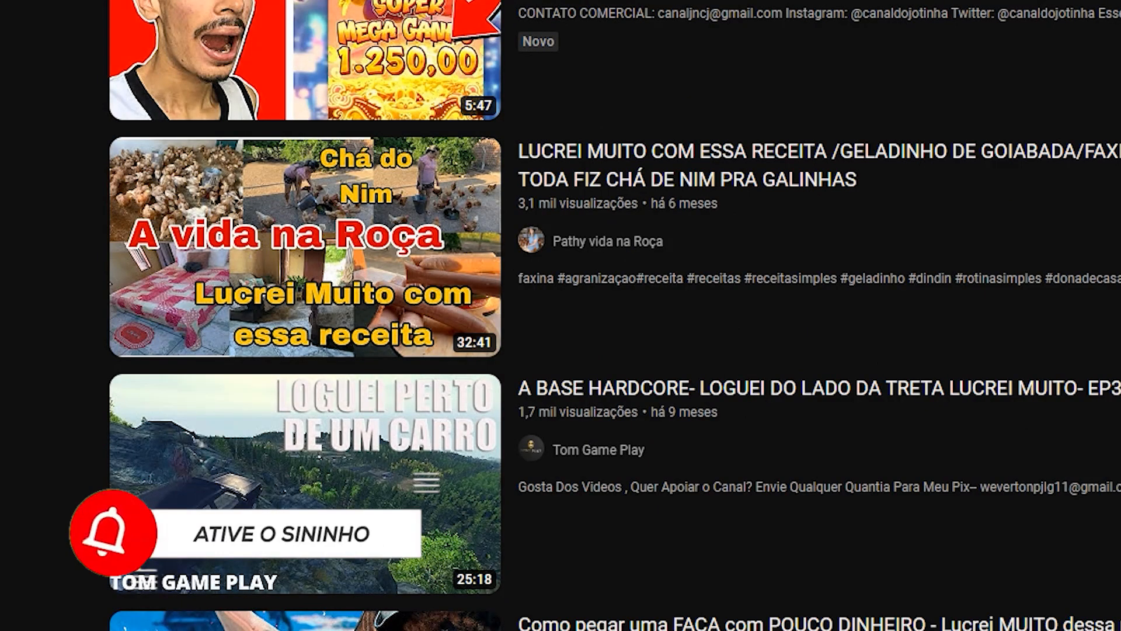
scroll(615, 316, "down", 10)
scroll(615, 315, "down", 16)
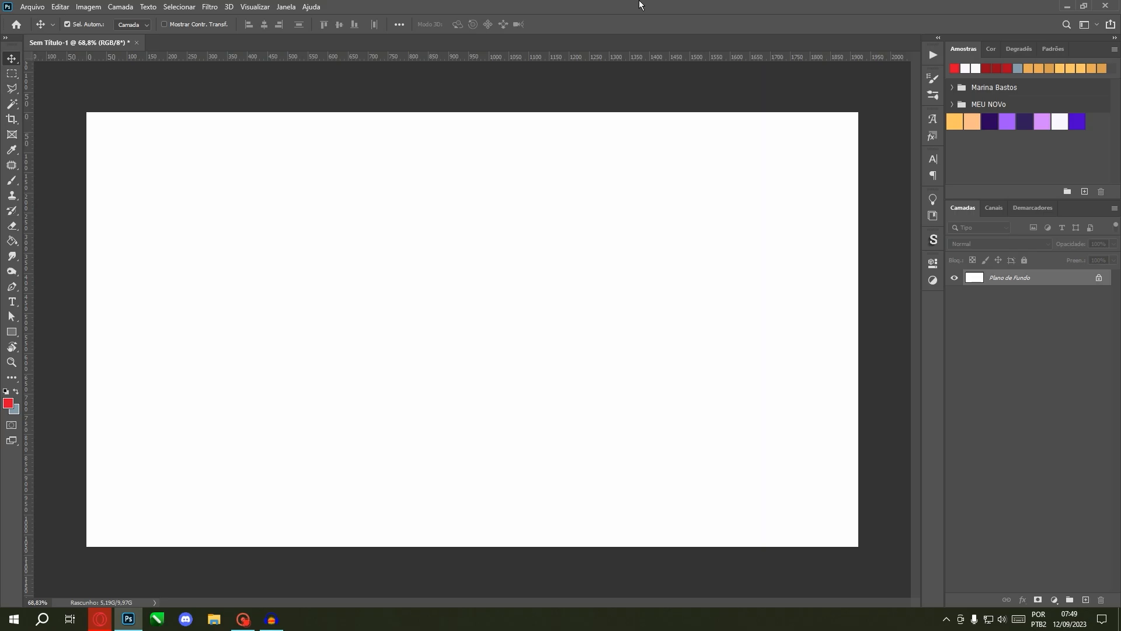
Switch to the browser and download the Curved Arrow Right icon from uxwing.com in SVG format.
key("alt+Tab")
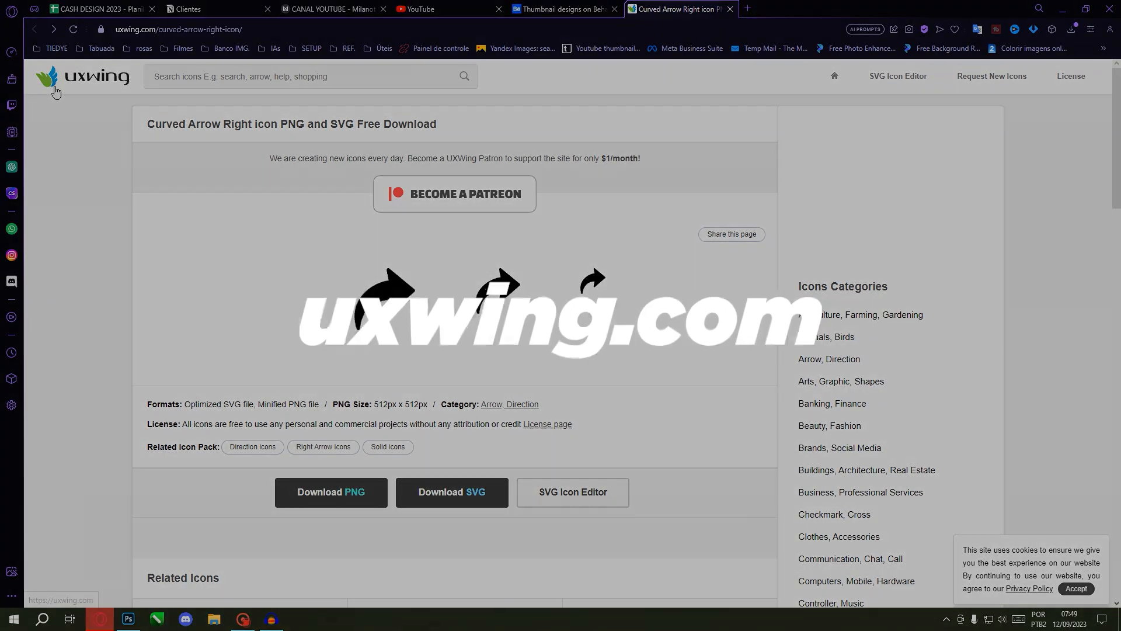
scroll(834, 344, "down", 13)
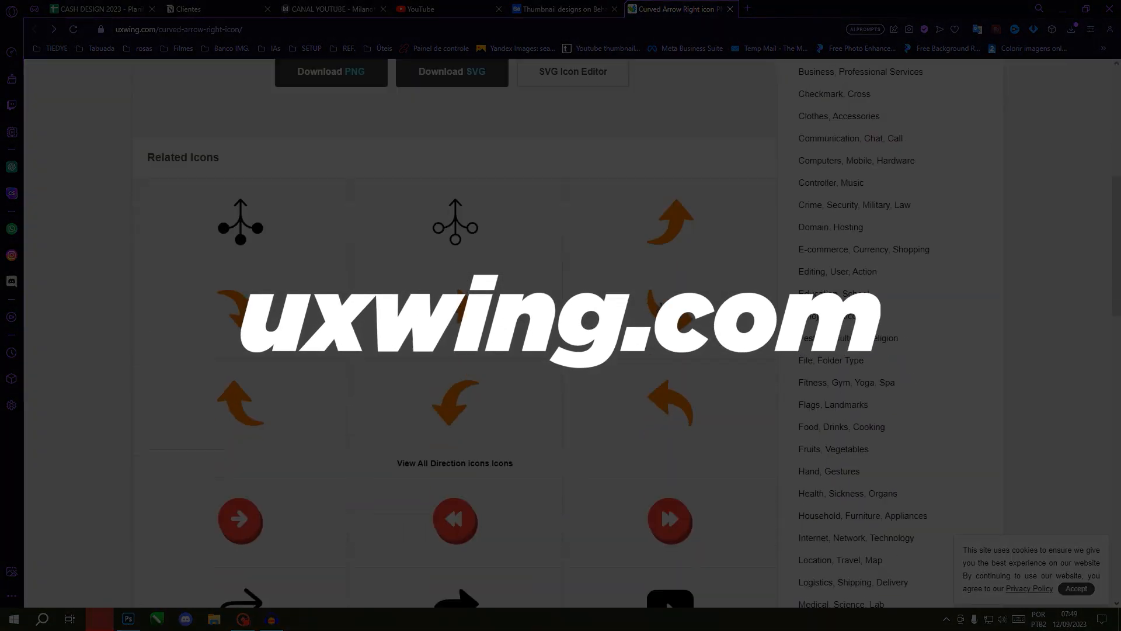
scroll(833, 344, "up", 13)
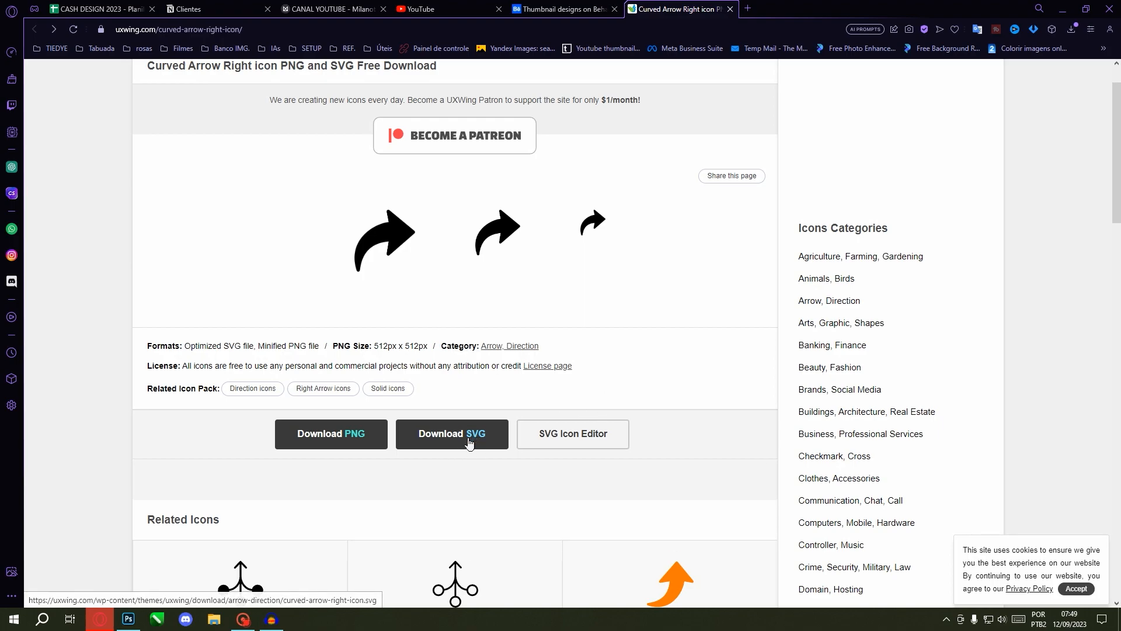
left_click(468, 444)
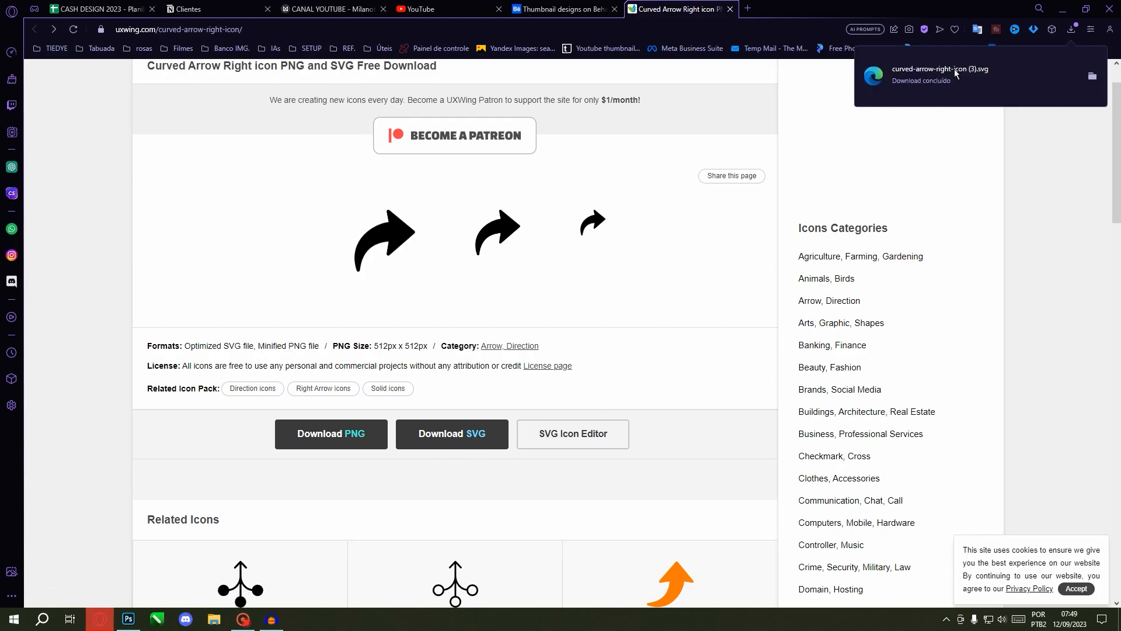
Place the downloaded curved-arrow-right-icon (3).svg on the blank Photoshop canvas and scale it down around its center.
left_click_drag(949, 77, 459, 302)
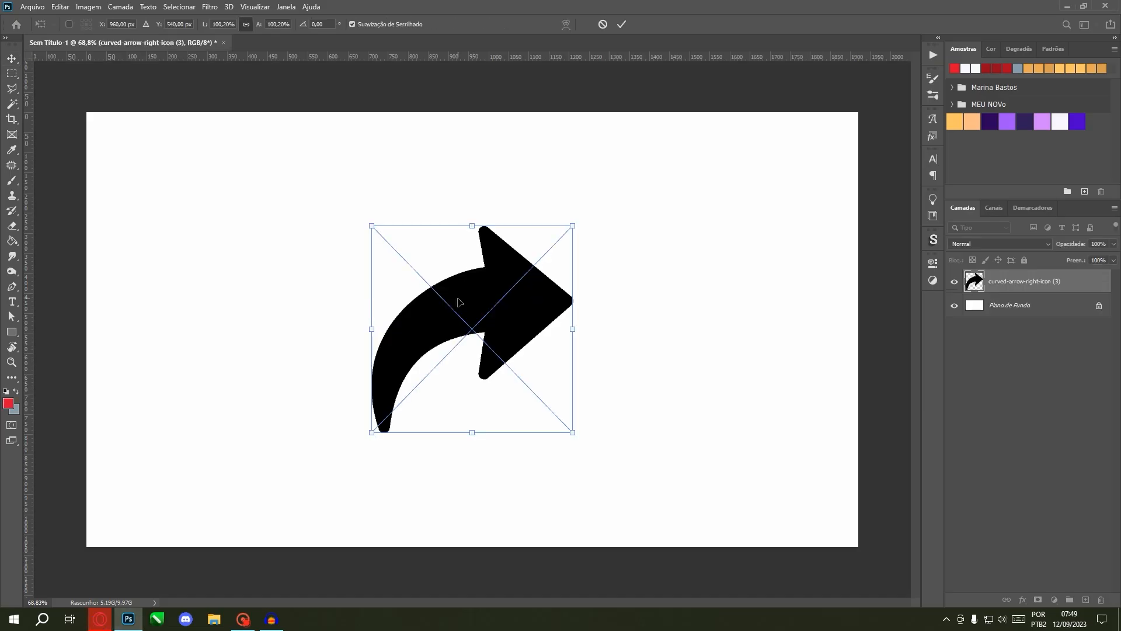
left_click_drag(481, 222, 472, 287)
key("Return")
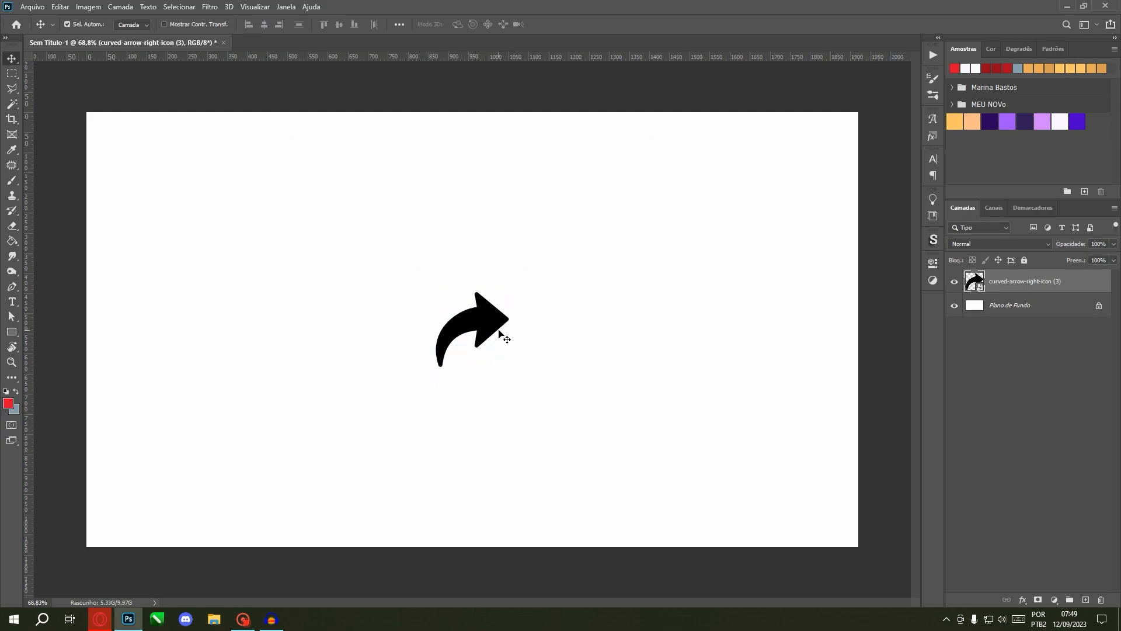
left_click(499, 331)
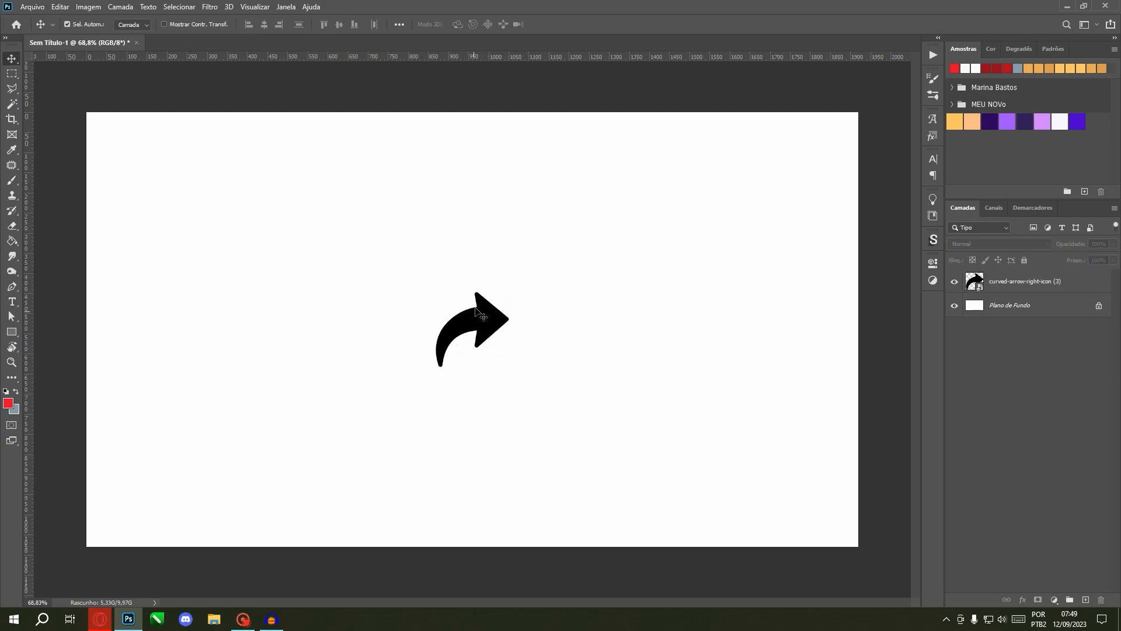
left_click(499, 332)
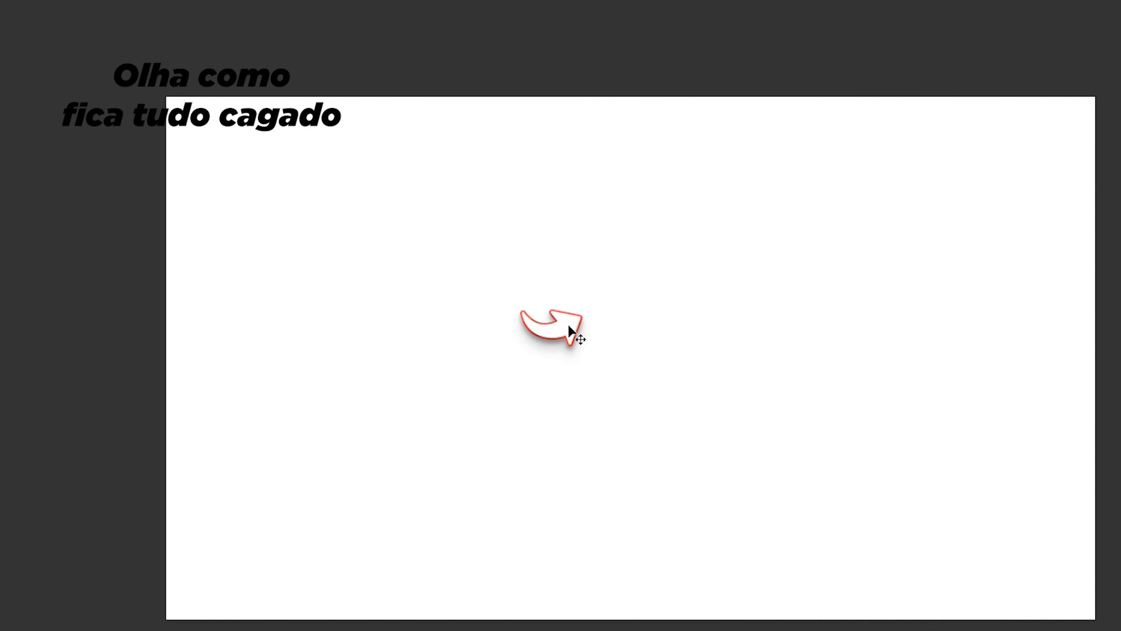
Enlarge the small red-outlined raster arrow to fill most of the canvas and inspect the quality of its edges.
key("ctrl+t")
left_click_drag(588, 294, 920, 207)
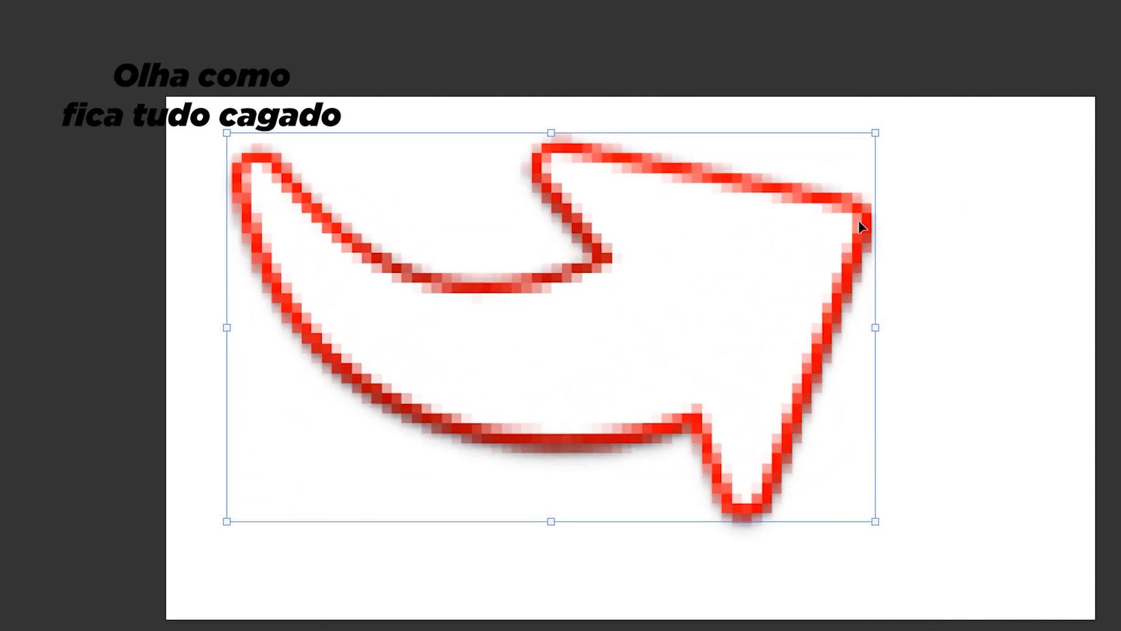
key("Return")
scroll(640, 225, "up", 5)
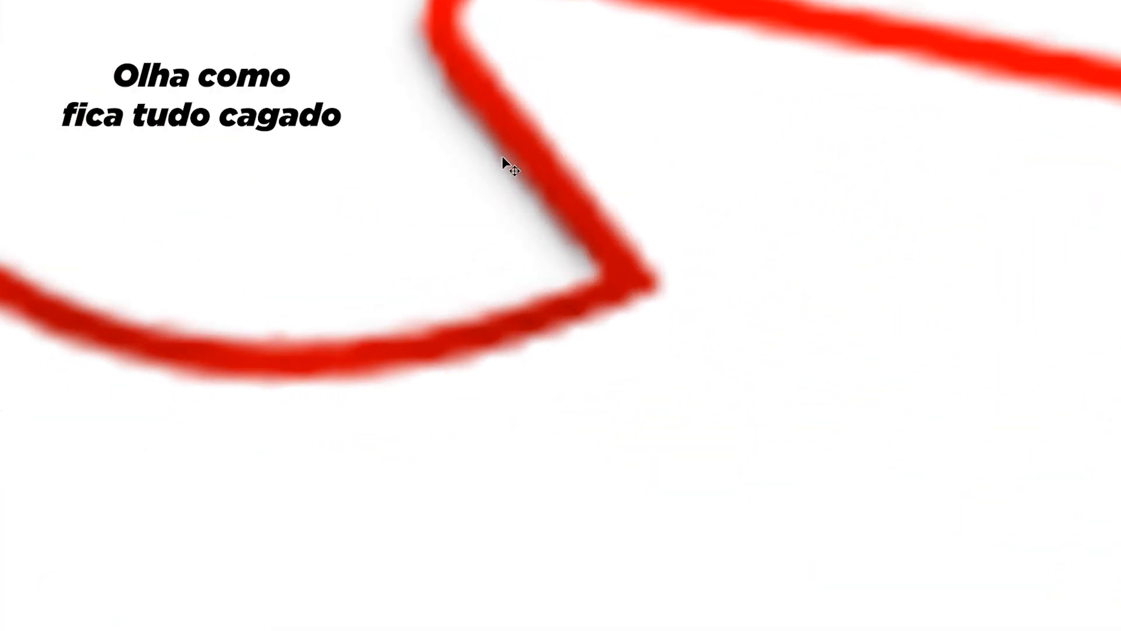
scroll(498, 112, "up", 4)
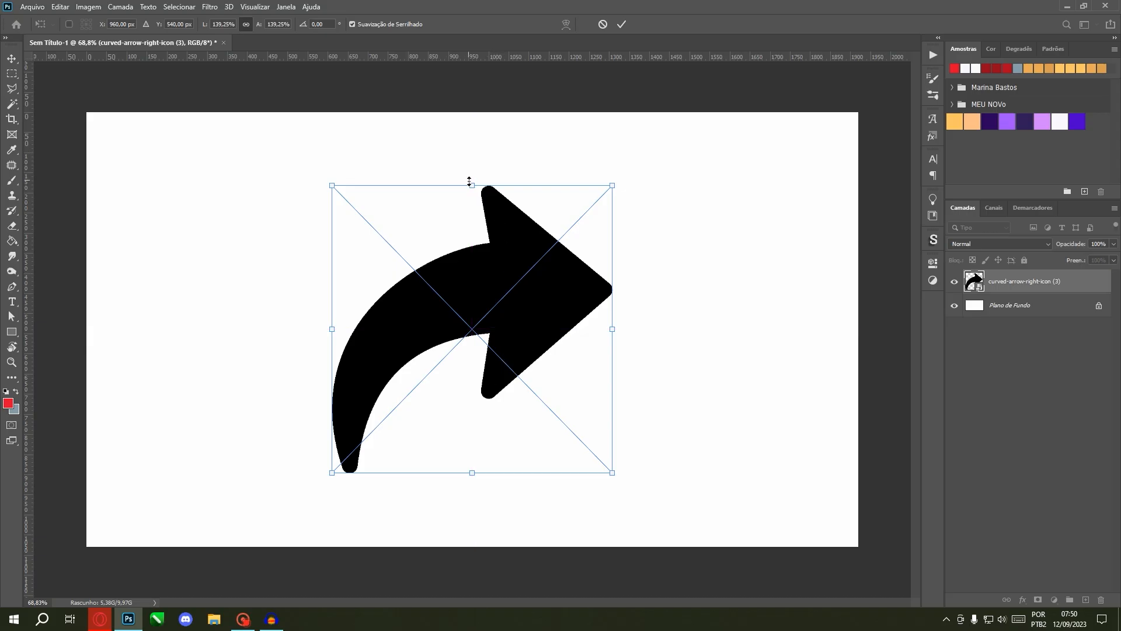
Enlarge the curved arrow to about 157% and flip it both ways so it points left with its tail upward.
left_click_drag(469, 181, 472, 168)
left_click_drag(665, 301, 267, 349)
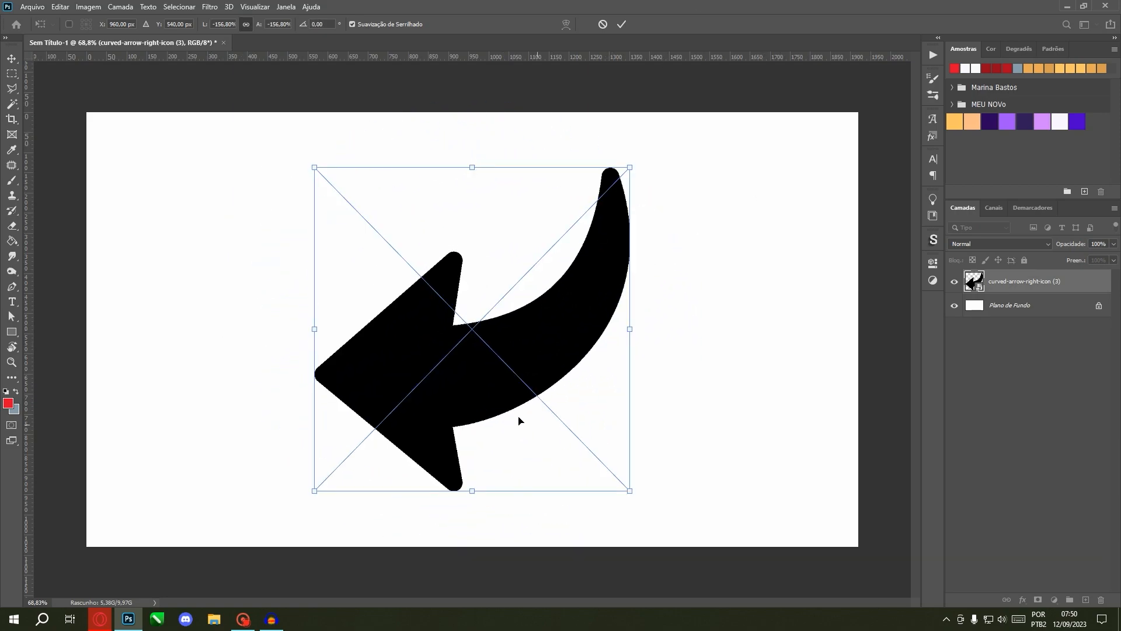
left_click_drag(586, 113, 632, 483)
key("ctrl+z")
key("Return")
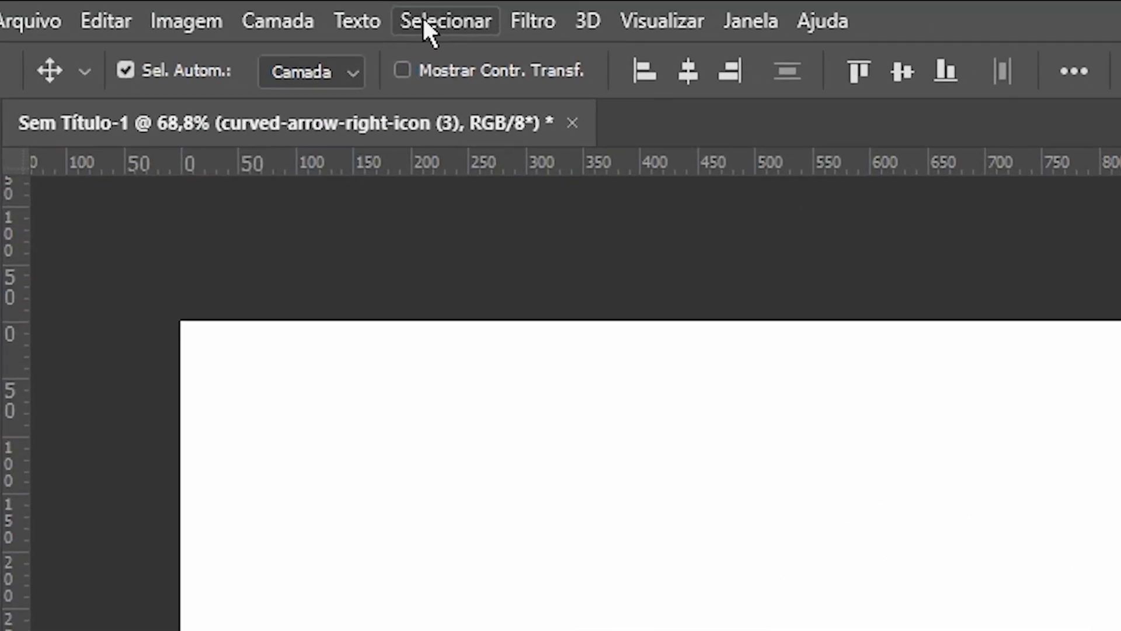
Expand the selection around the curved arrow by 20 pixels.
left_click(460, 21)
mouse_move(511, 533)
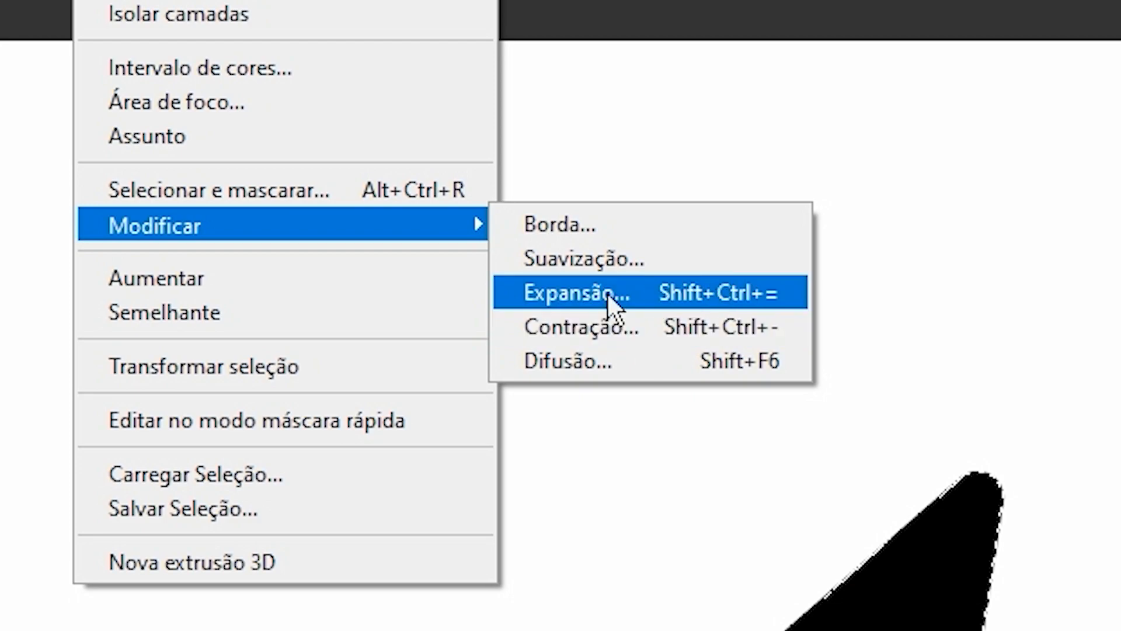
left_click(560, 300)
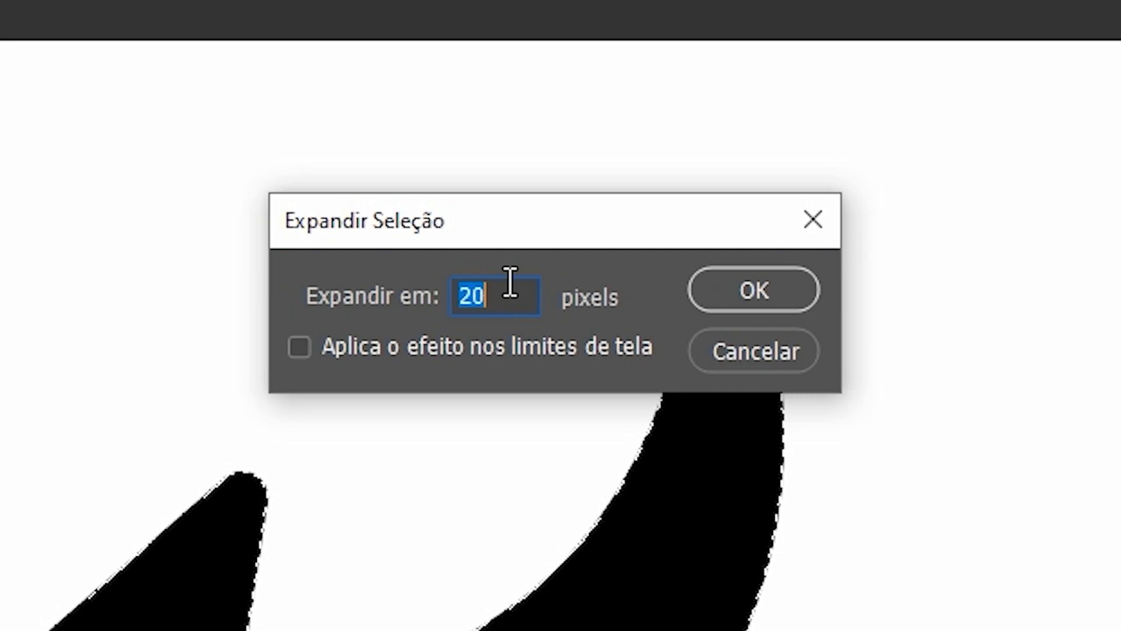
left_click(758, 292)
scroll(463, 294, "up", 7)
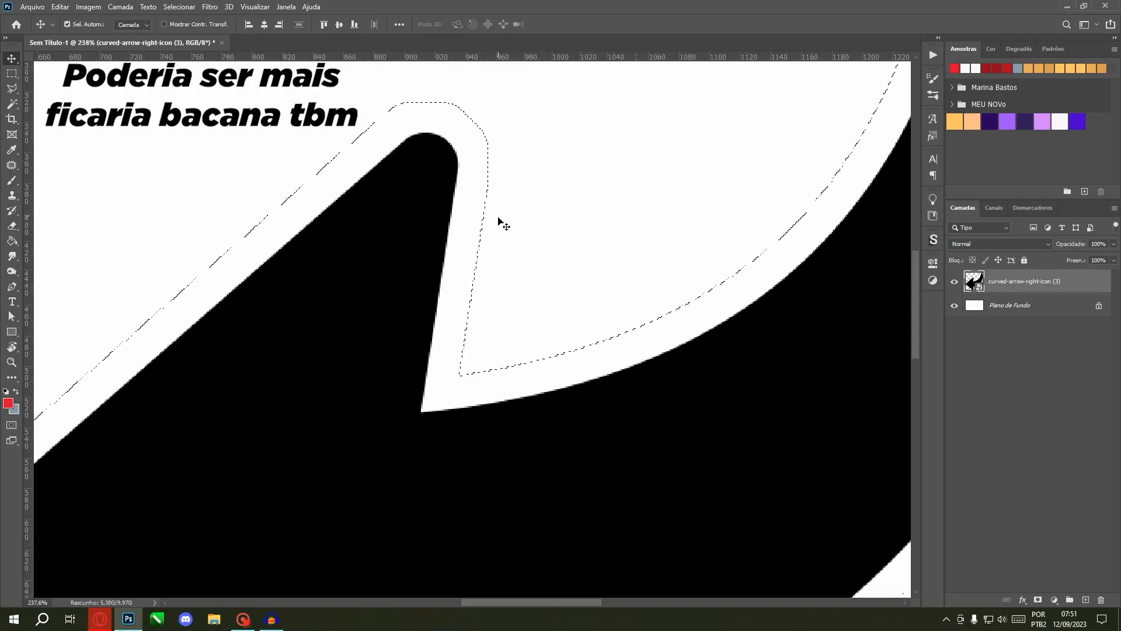
scroll(499, 219, "down", 5)
scroll(617, 401, "down", 3)
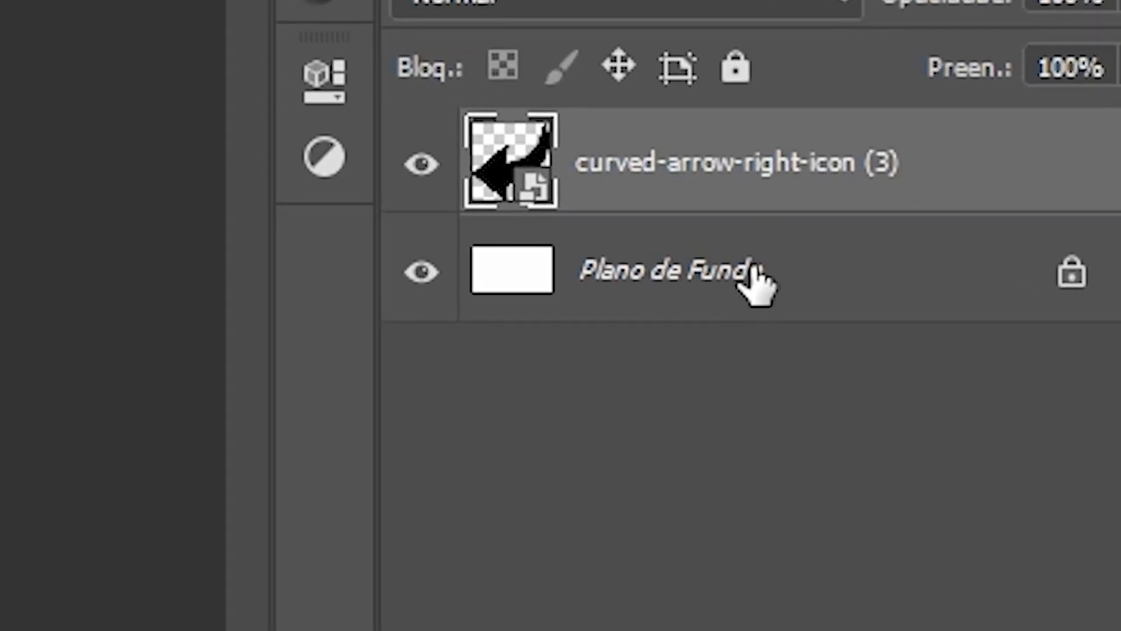
Add a new layer between the background and the arrow, fill the expanded selection with red, and deselect.
left_click(799, 288)
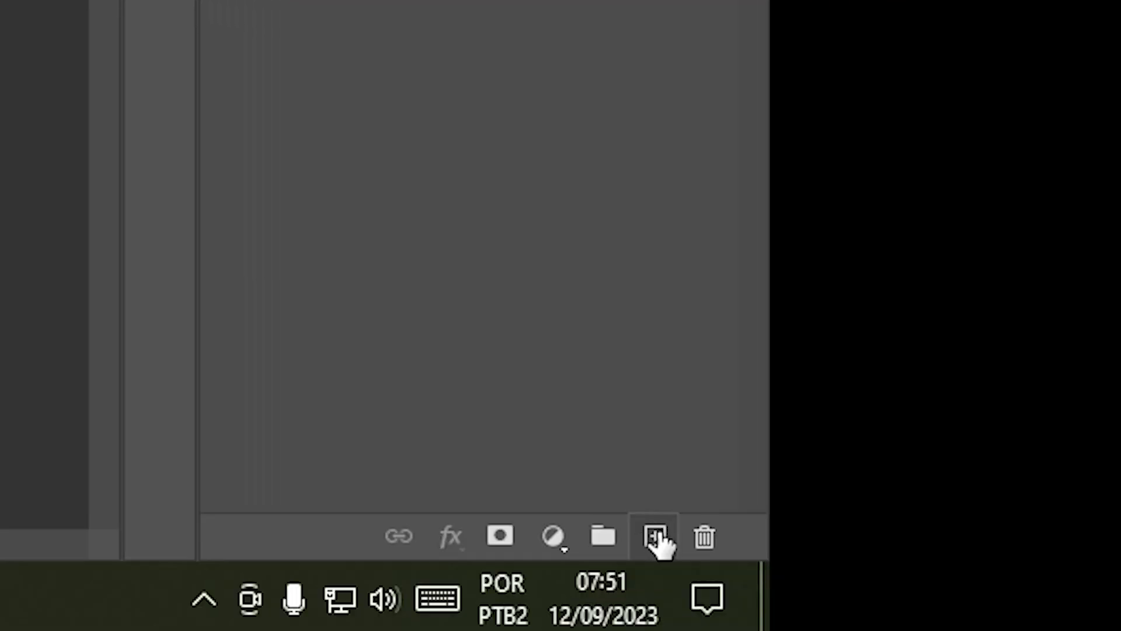
left_click(654, 538)
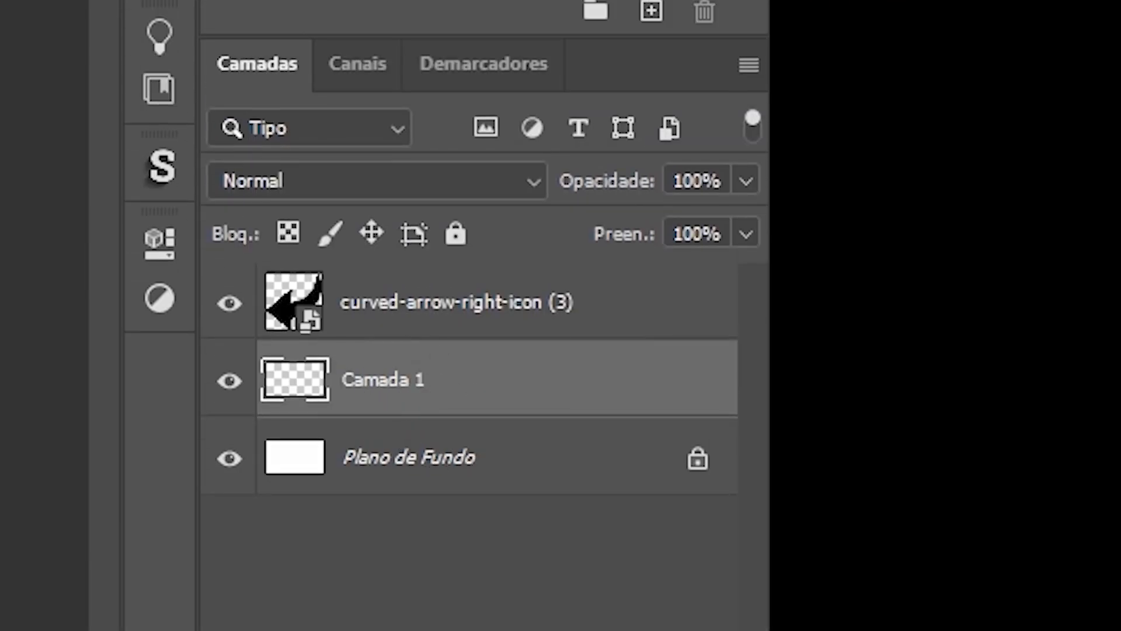
key("g")
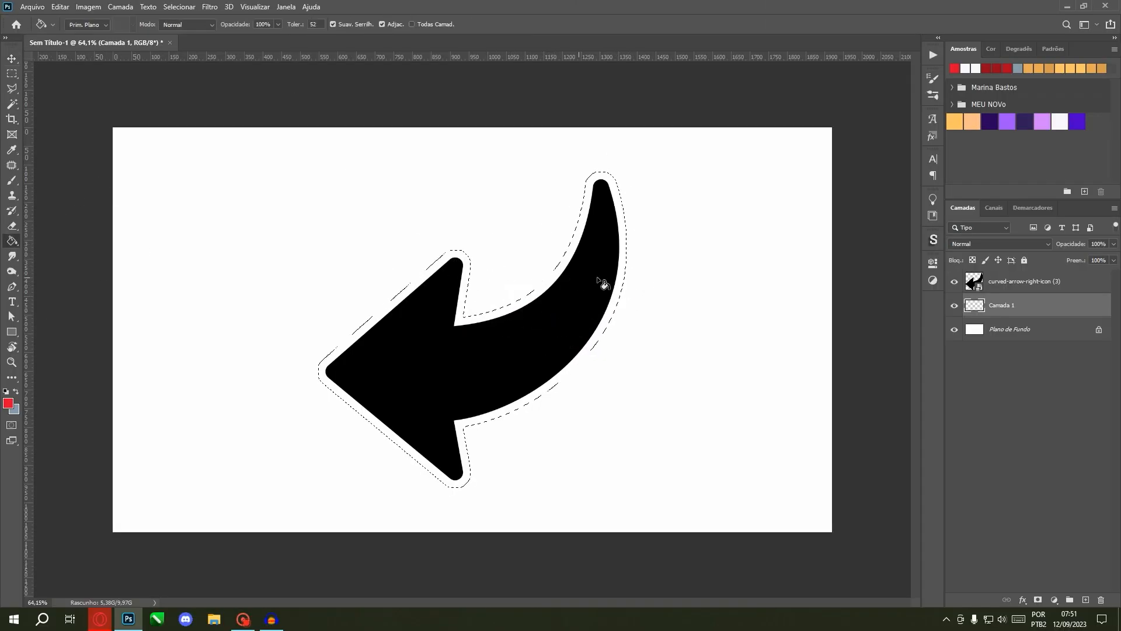
left_click(618, 192)
key("ctrl+d")
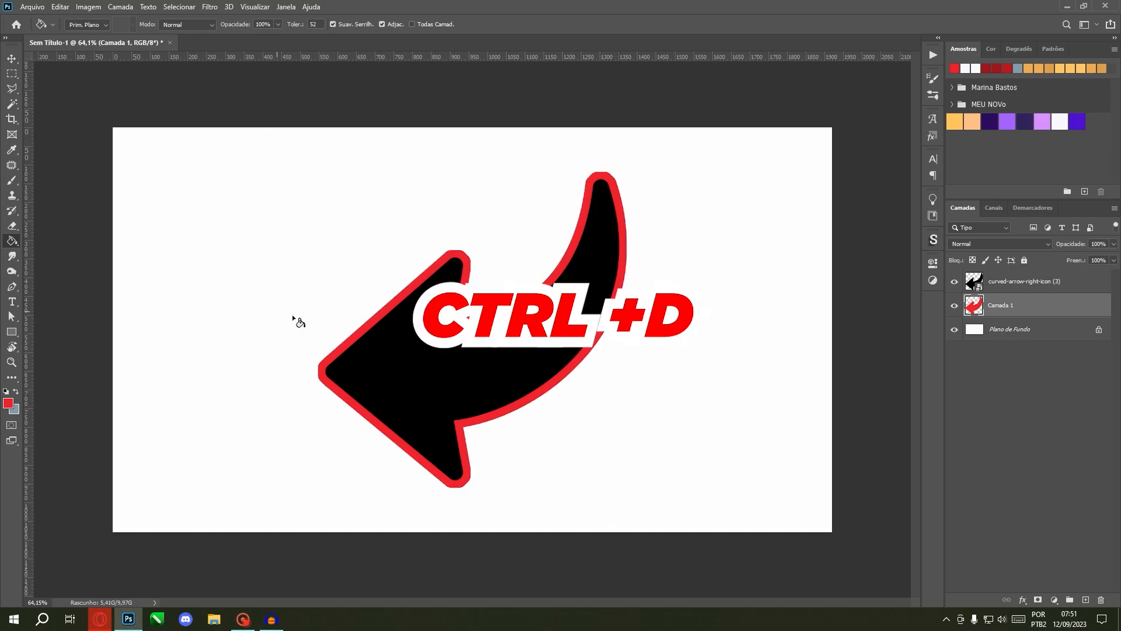
Examine the corners and edges of the red outline around the arrow up close.
scroll(293, 418, "up", 5)
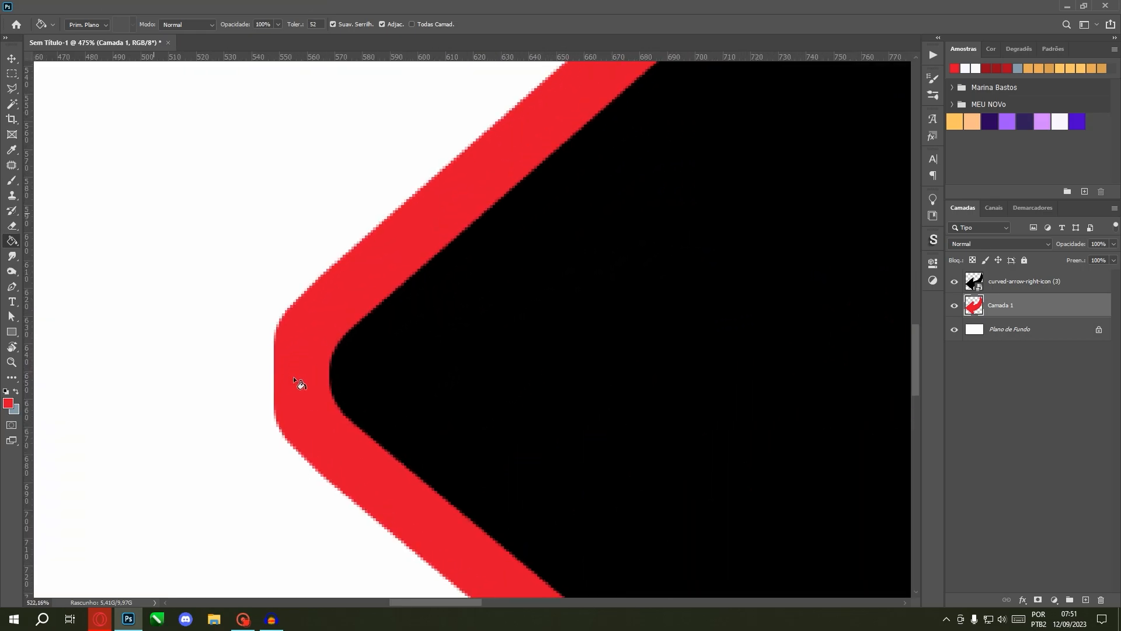
scroll(264, 357, "down", 5)
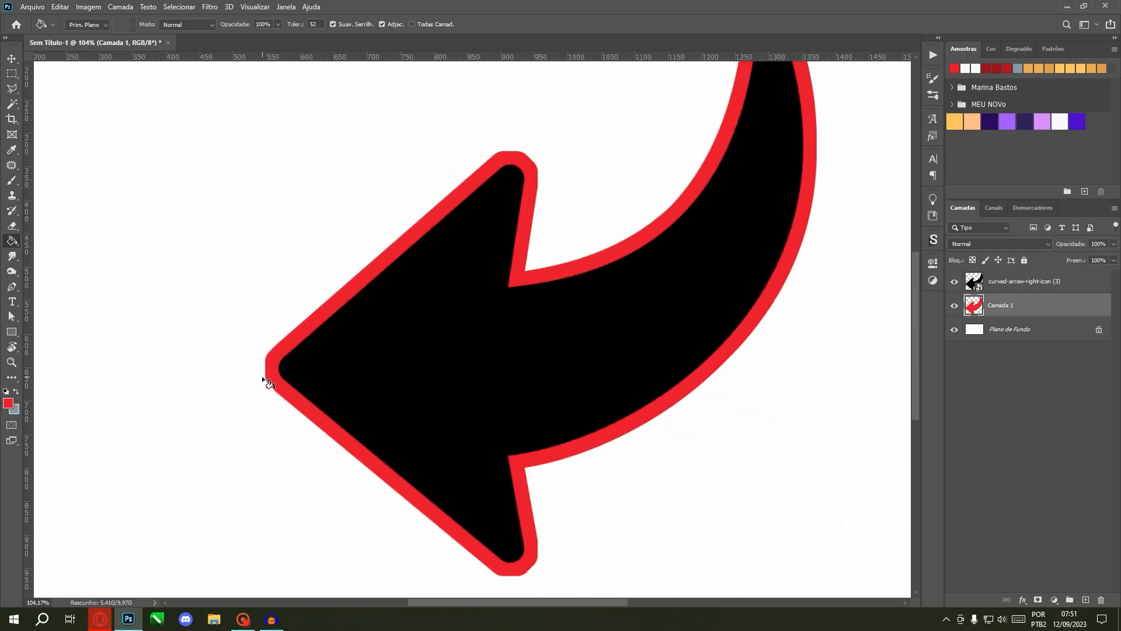
scroll(494, 260, "up", 8)
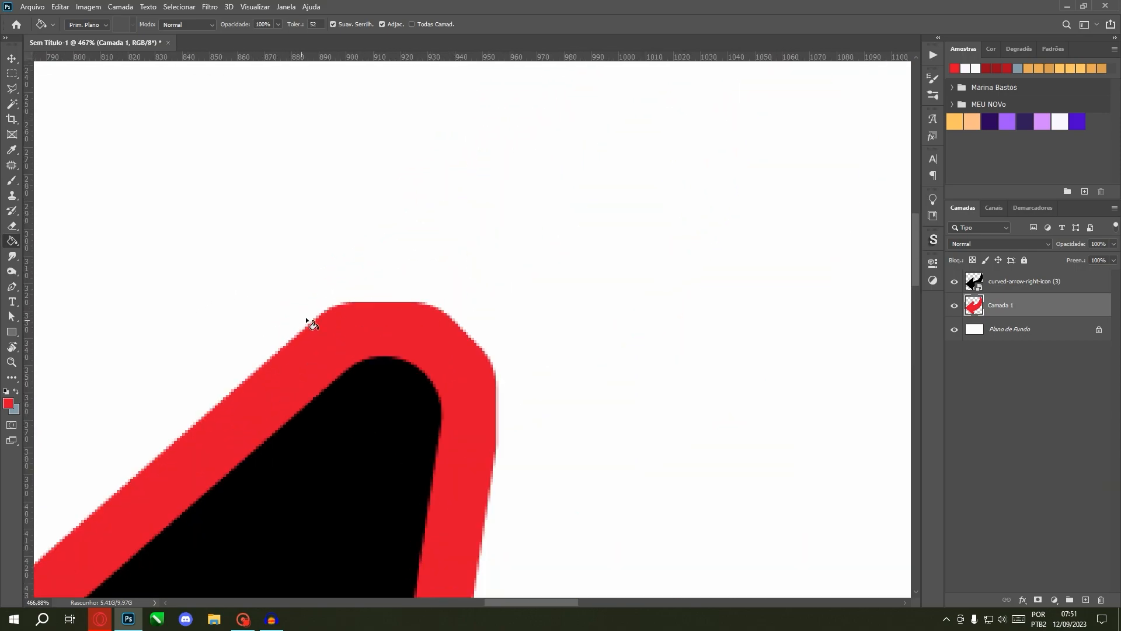
scroll(495, 350, "down", 9)
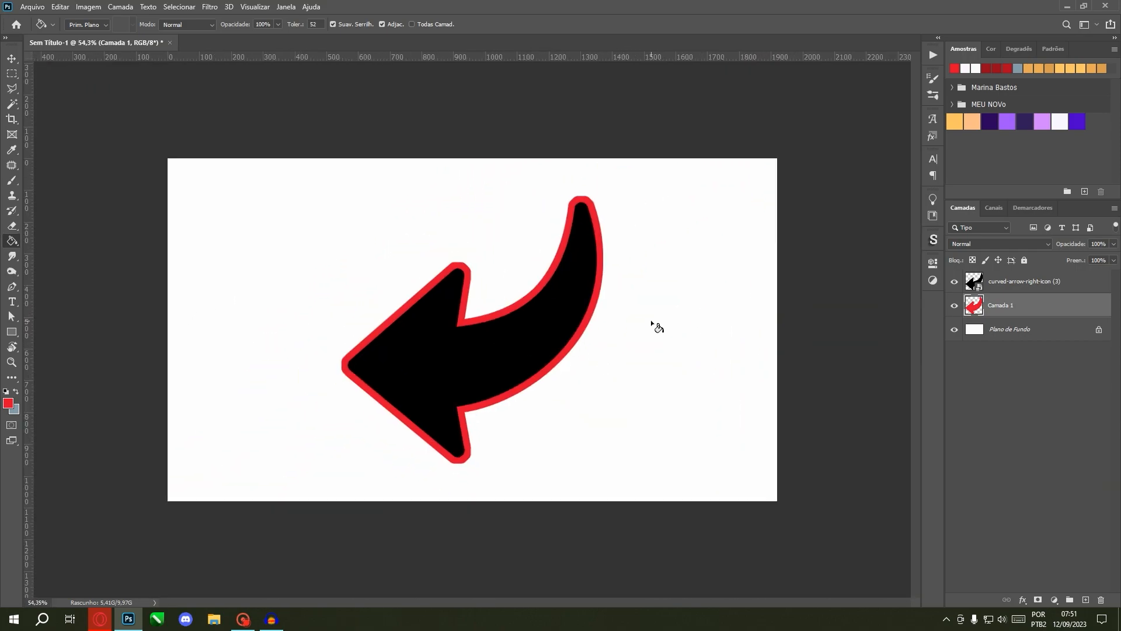
scroll(496, 257, "up", 4)
scroll(362, 263, "up", 2)
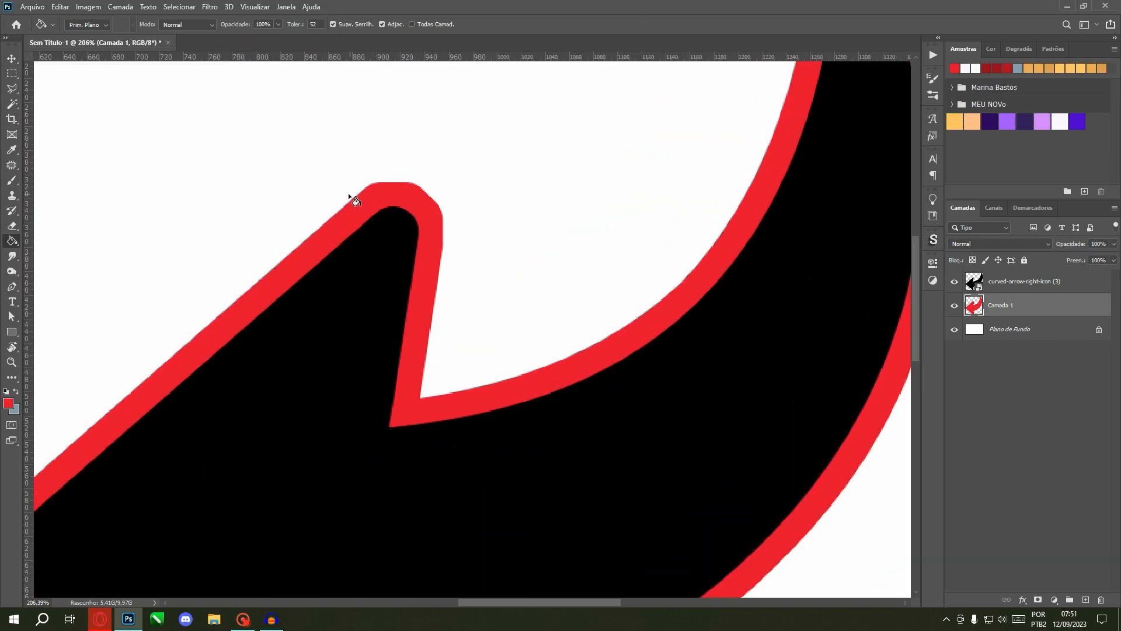
scroll(475, 195, "down", 4)
Open the blending options of the red outline layer Camada 1.
left_click(11, 58)
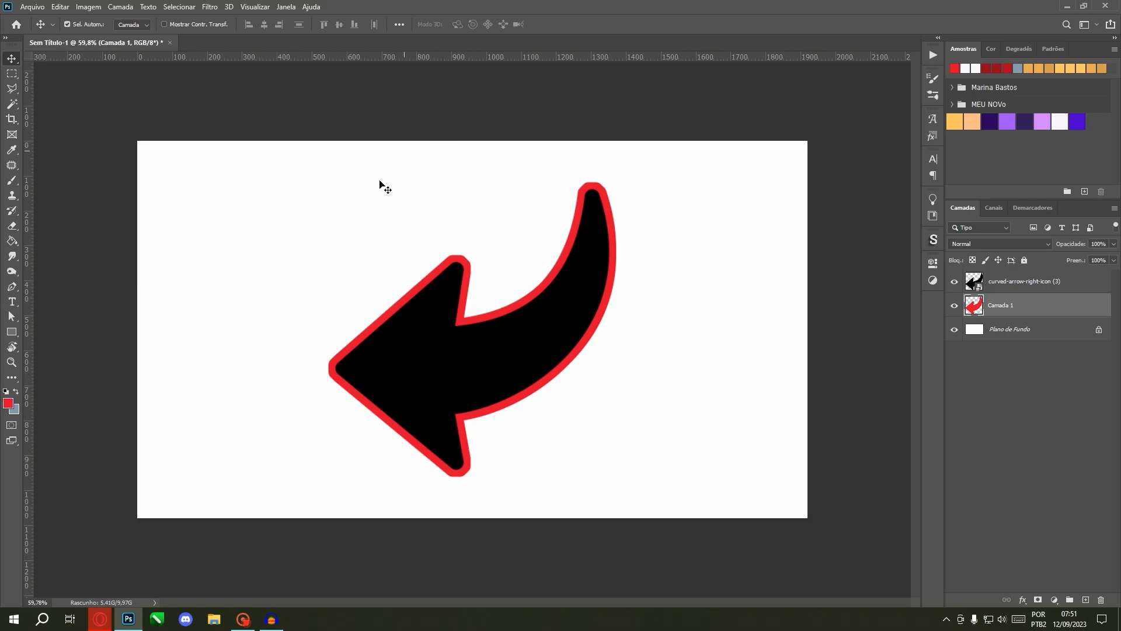
scroll(482, 275, "up", 2)
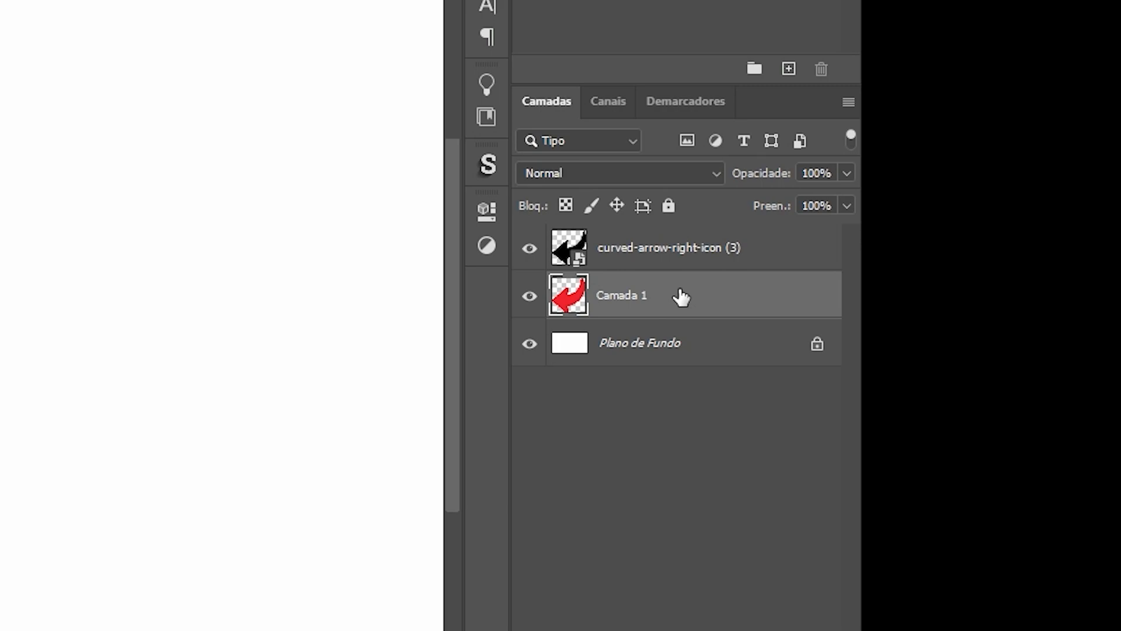
right_click(1016, 316)
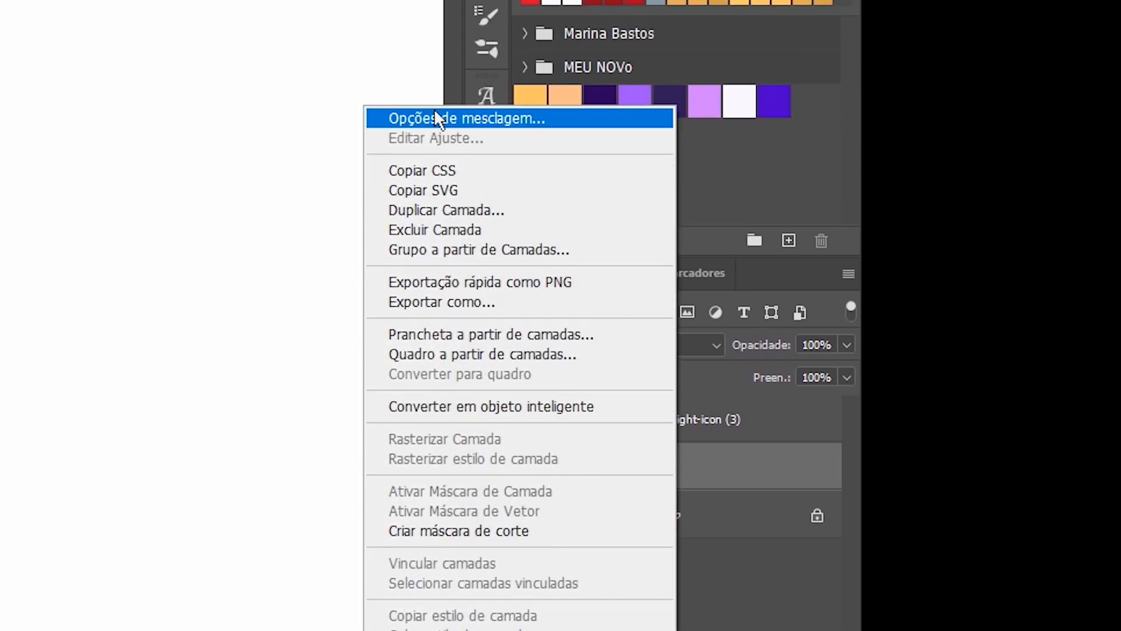
left_click(382, 93)
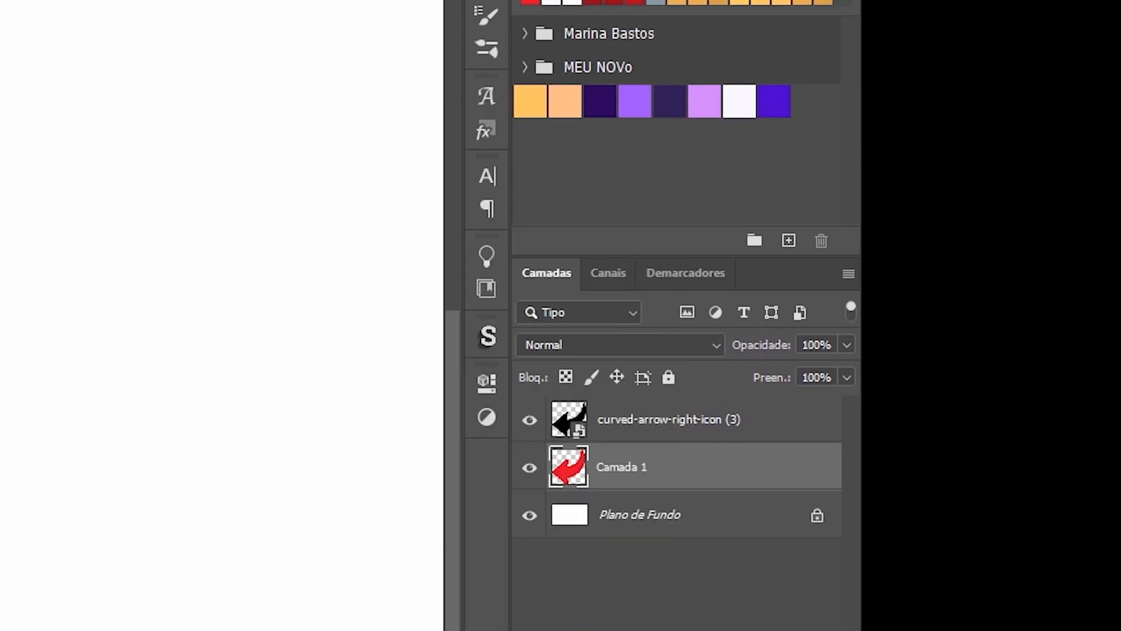
double_click(747, 472)
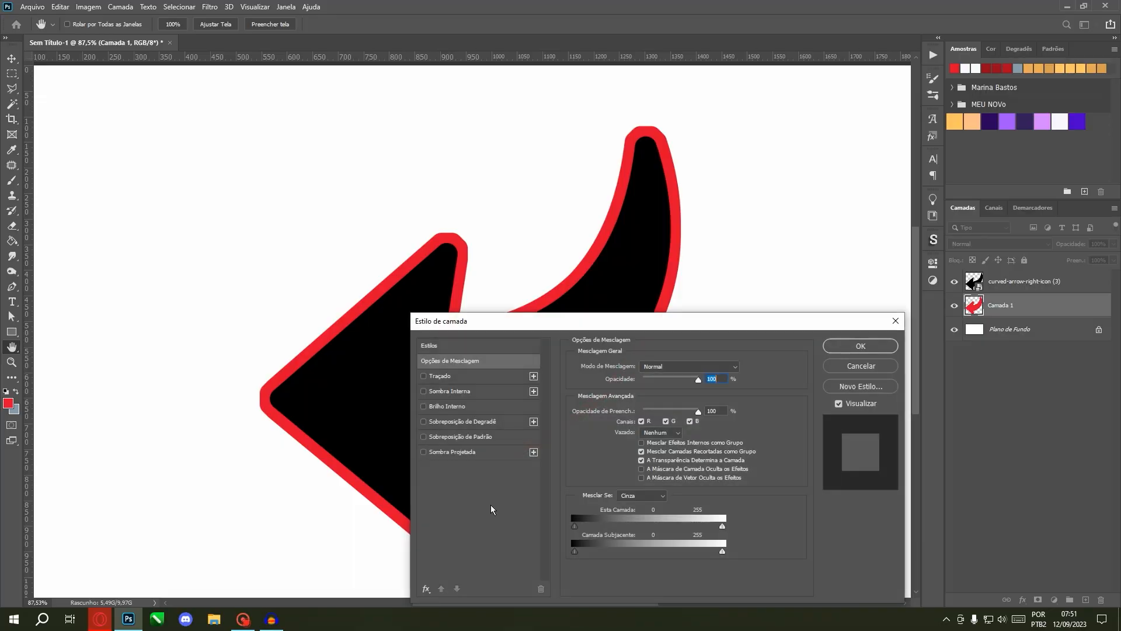
left_click_drag(620, 331, 521, 179)
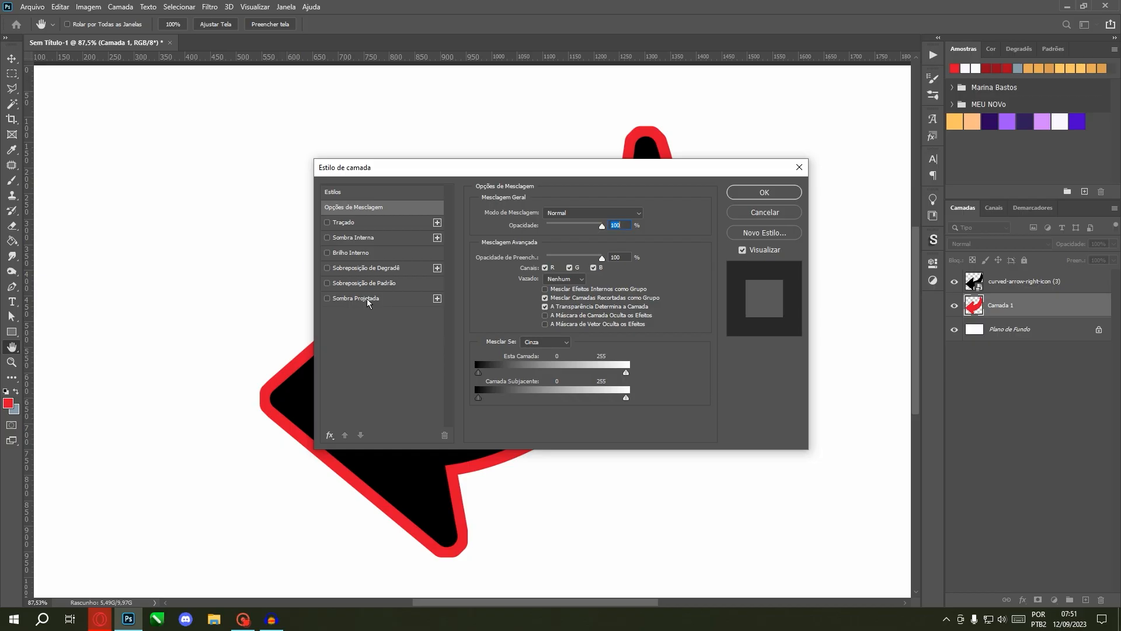
Delete every effect listed in the outline layer's style settings.
left_click(356, 298)
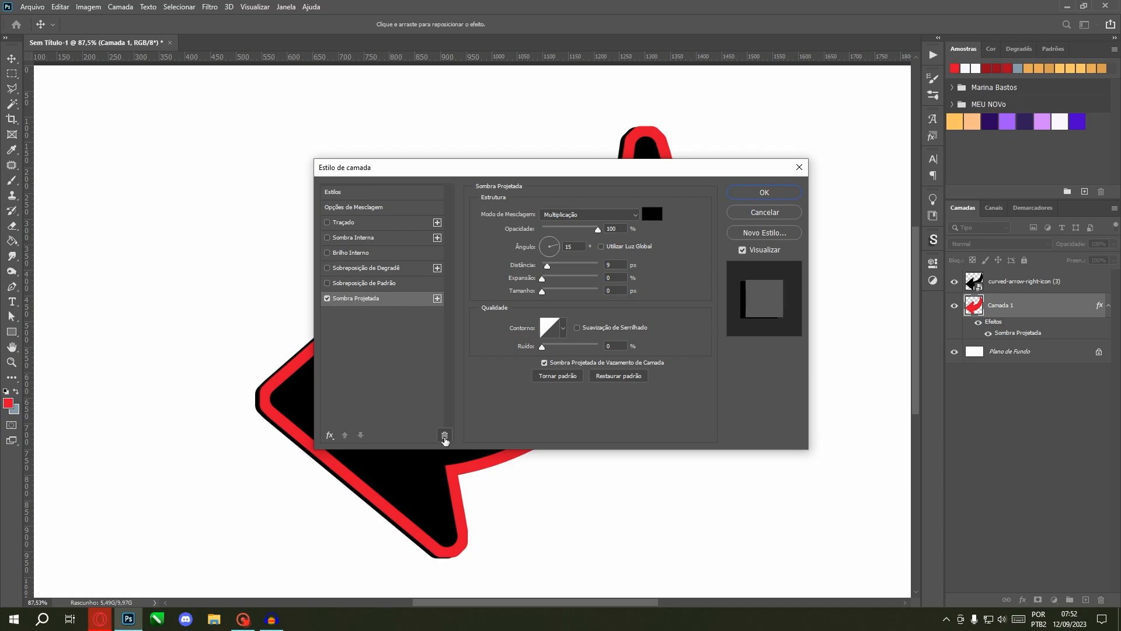
left_click(445, 435)
left_click(444, 435)
left_click(444, 435)
left_click(445, 435)
left_click(445, 435)
left_click(444, 434)
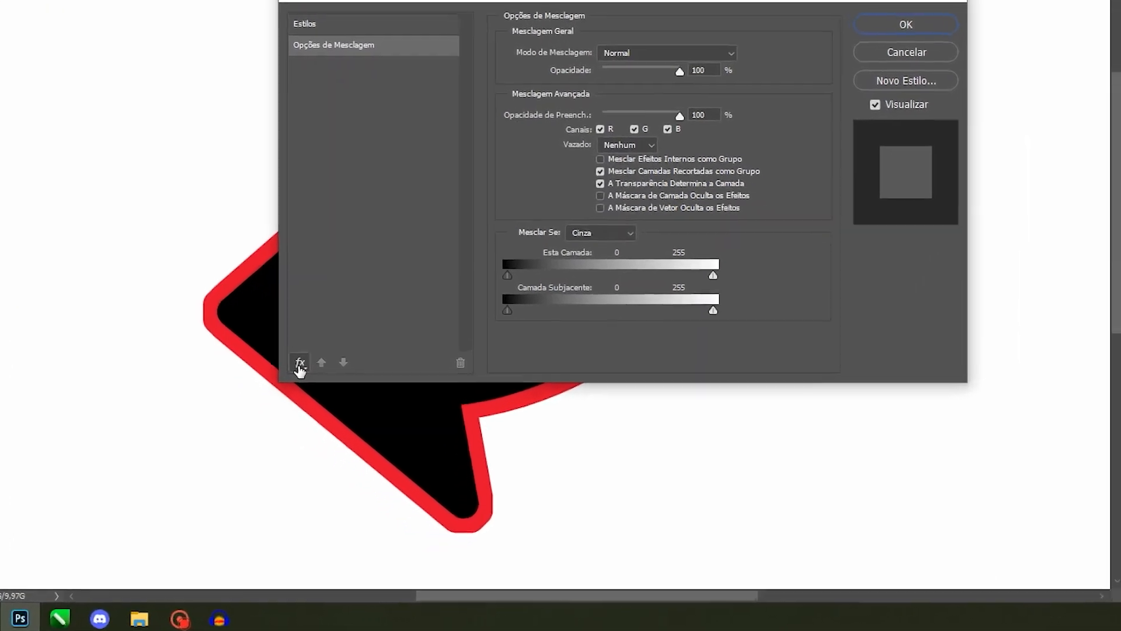
Add a Gradient Overlay to the outline layer and set the gradient's first color stop to pure red ff0000.
left_click(330, 435)
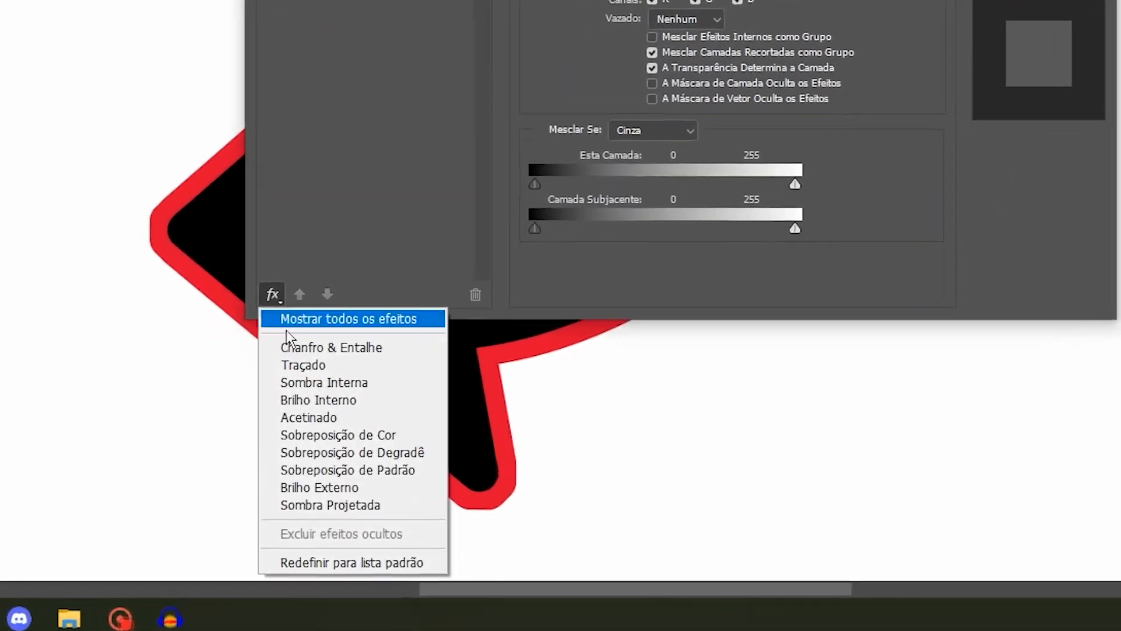
left_click(391, 447)
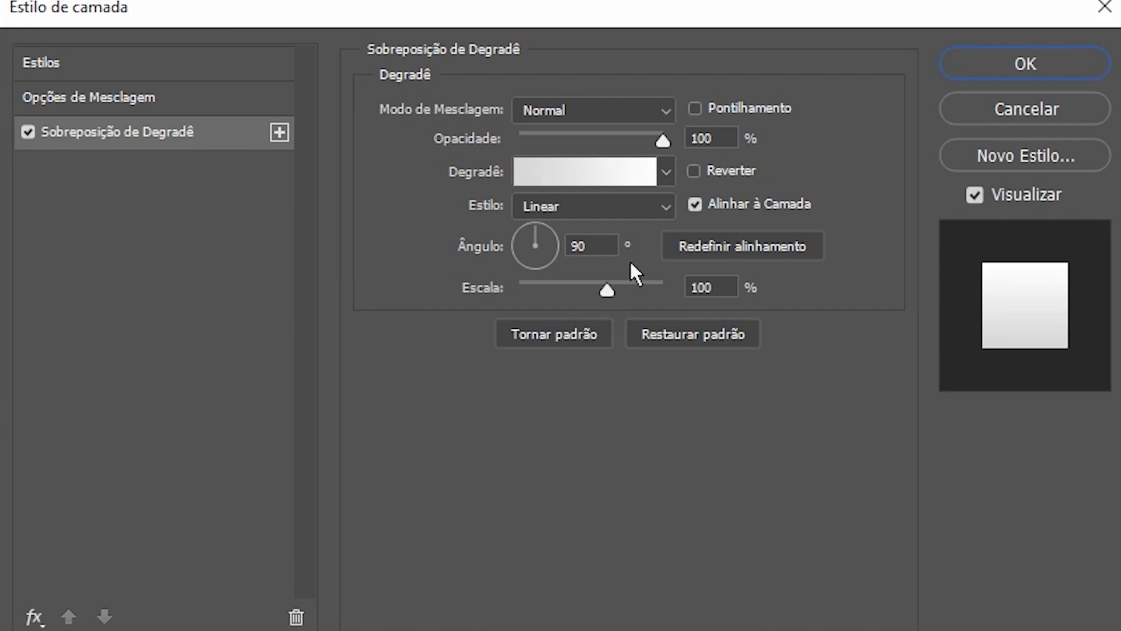
left_click(533, 174)
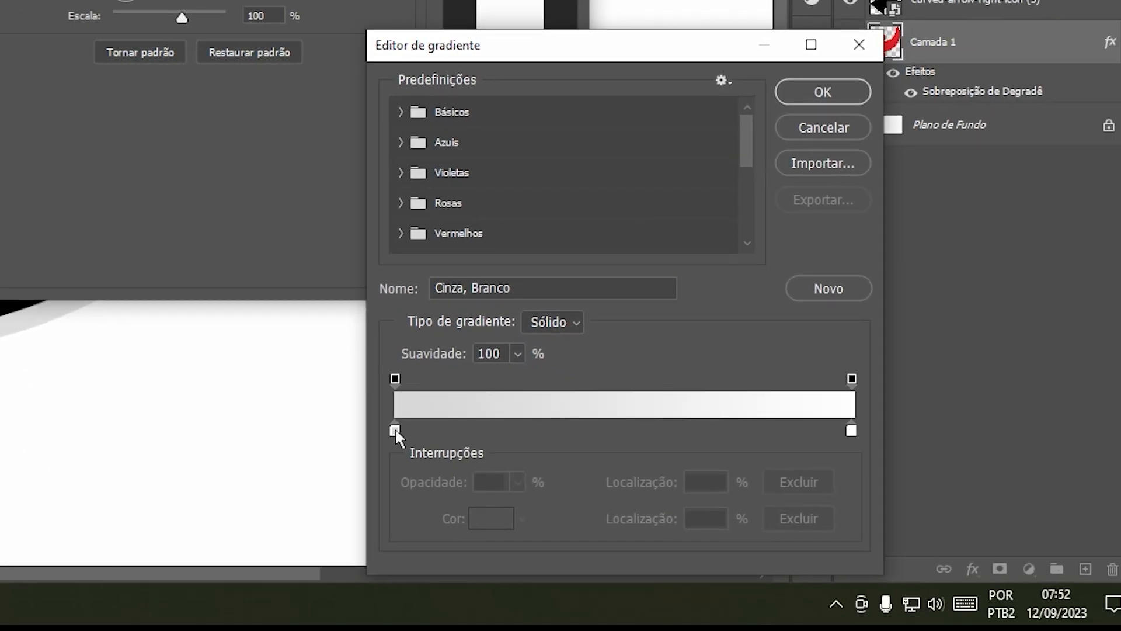
left_click(395, 431)
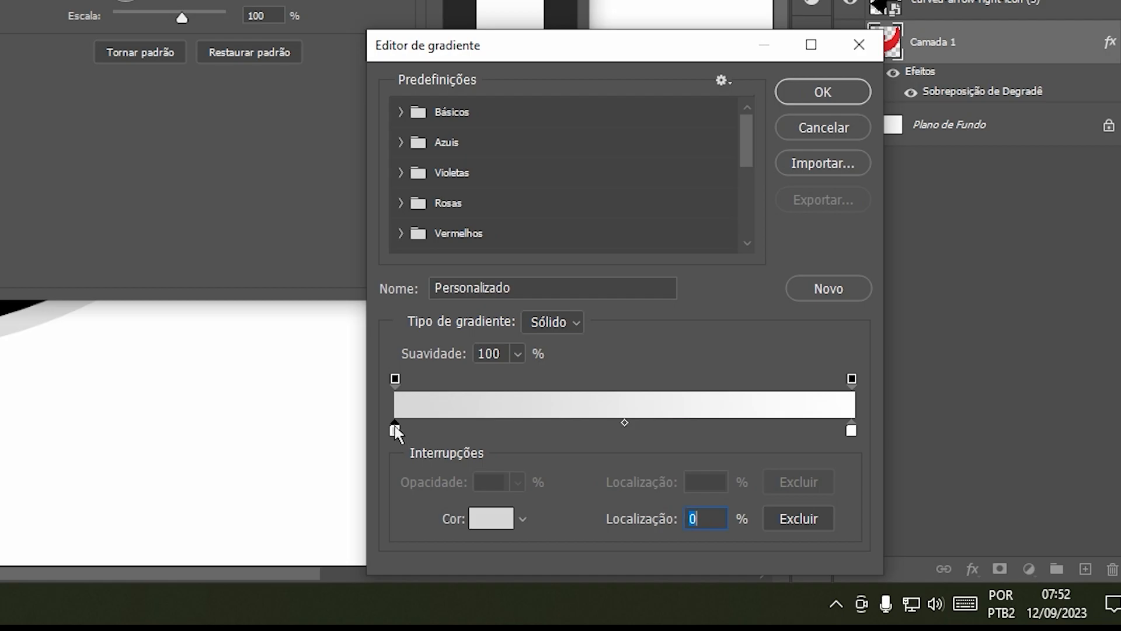
left_click(478, 521)
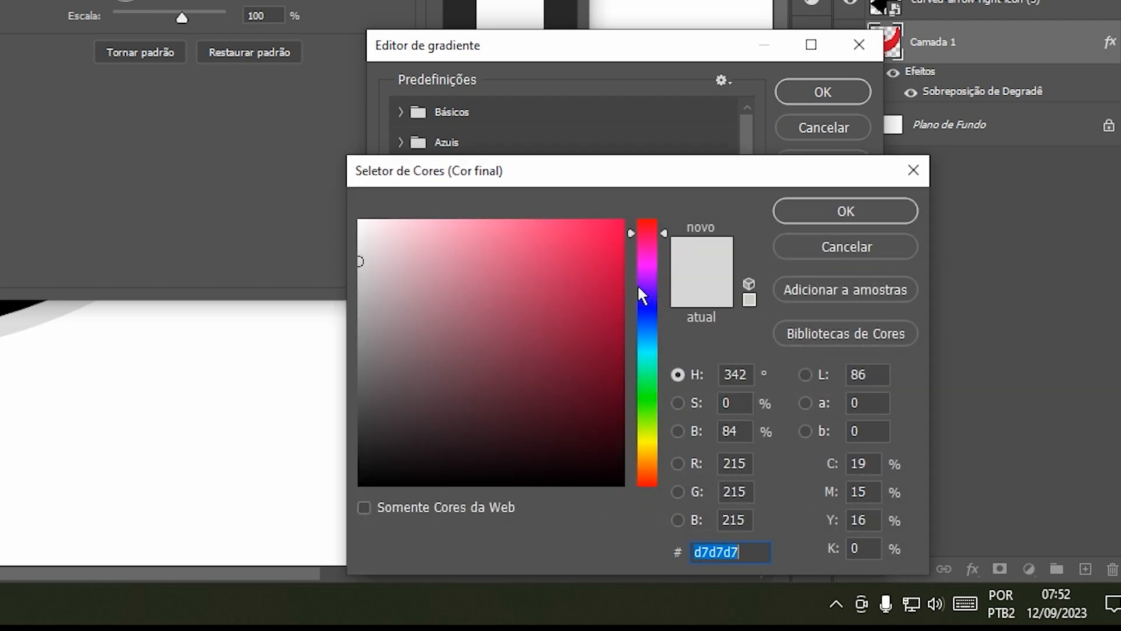
left_click_drag(646, 271, 646, 219)
mouse_move(607, 255)
left_mouse_down()
mouse_move(603, 320)
mouse_move(635, 324)
mouse_move(645, 211)
mouse_move(626, 224)
left_mouse_up()
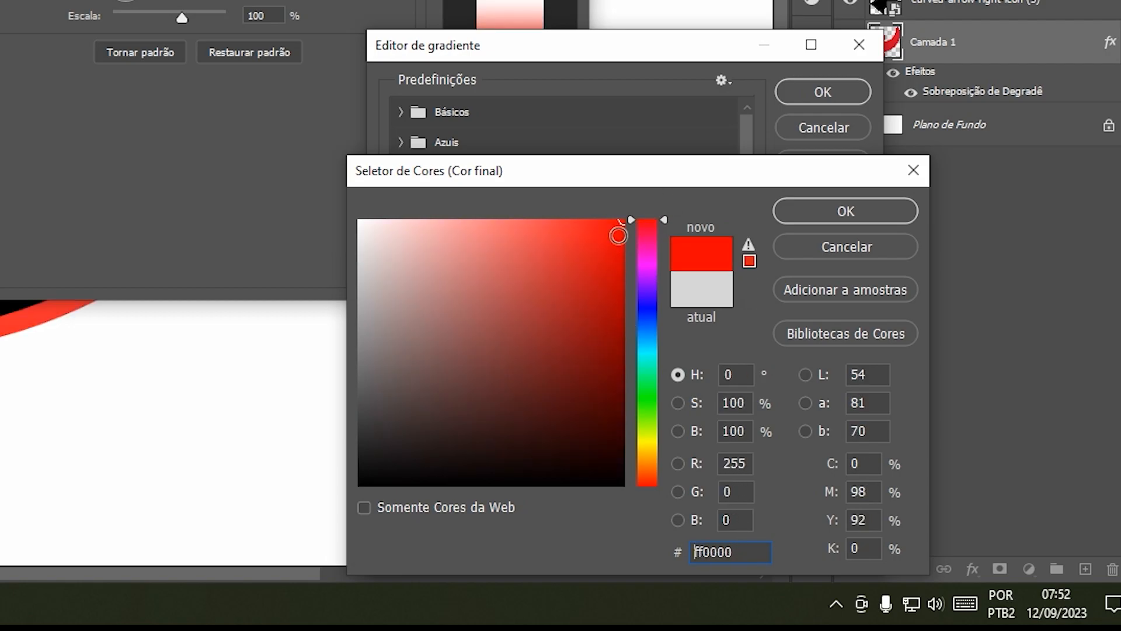
left_click(820, 210)
Add a color stop at the middle of the gradient and make it dark red b40606.
left_click(625, 430)
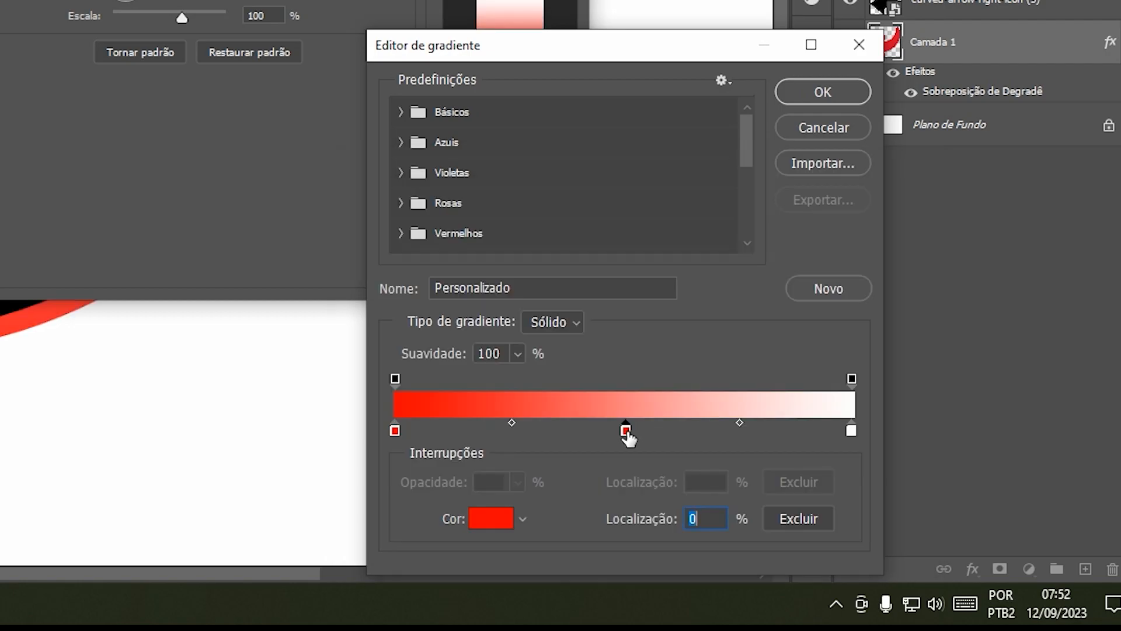
left_click(498, 515)
left_click(615, 298)
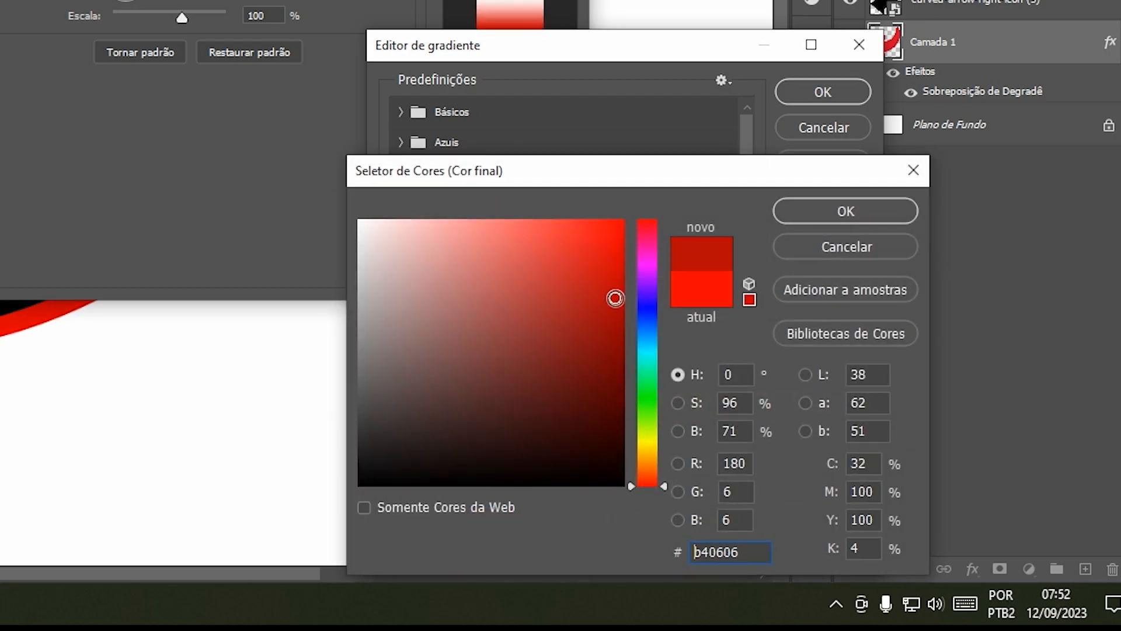
left_click(794, 216)
Set the gradient's end stop to pure red ff0000 and apply the gradient.
left_click(851, 430)
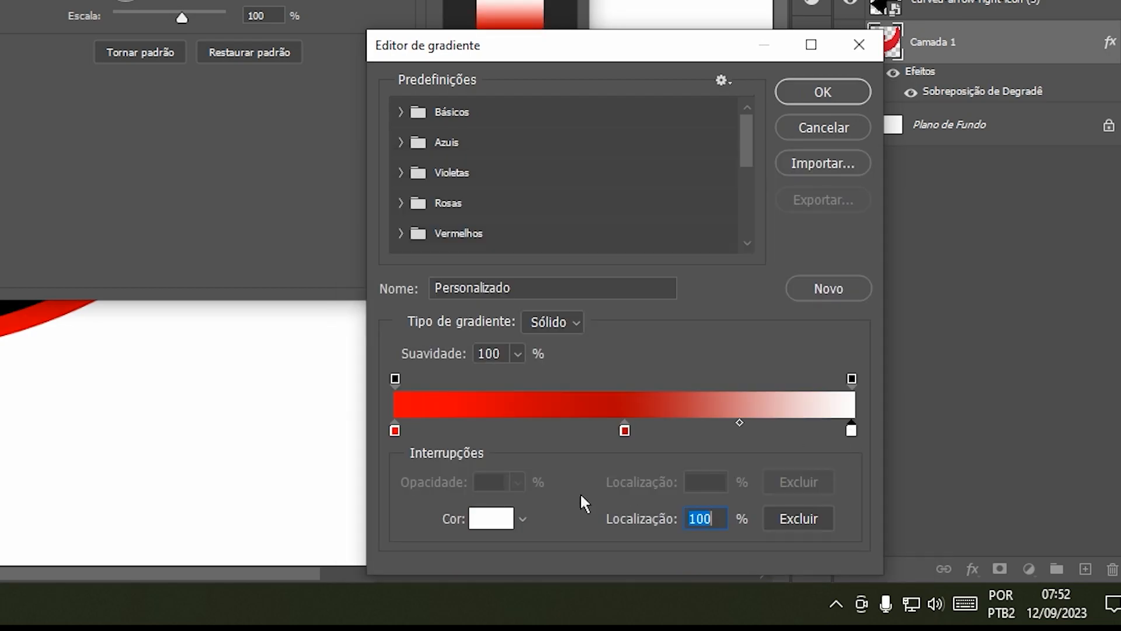
left_click(491, 518)
left_click_drag(596, 246, 715, 189)
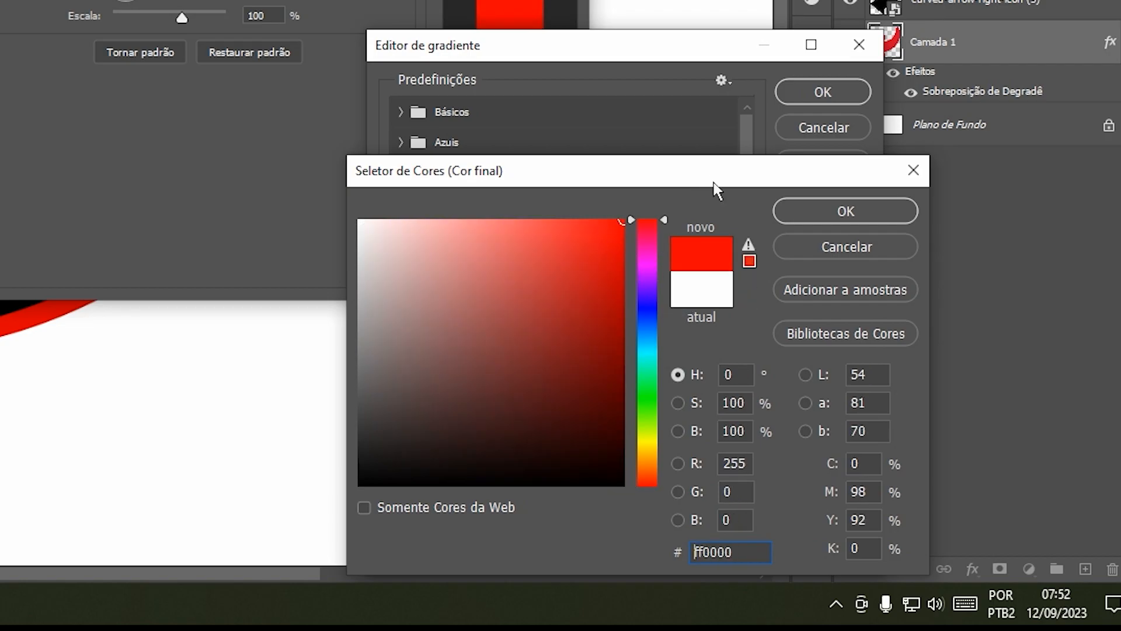
left_click(779, 210)
left_click(808, 90)
Change the Gradient Overlay to the Radial style with a scale of 76%.
left_click_drag(378, 184, 739, 209)
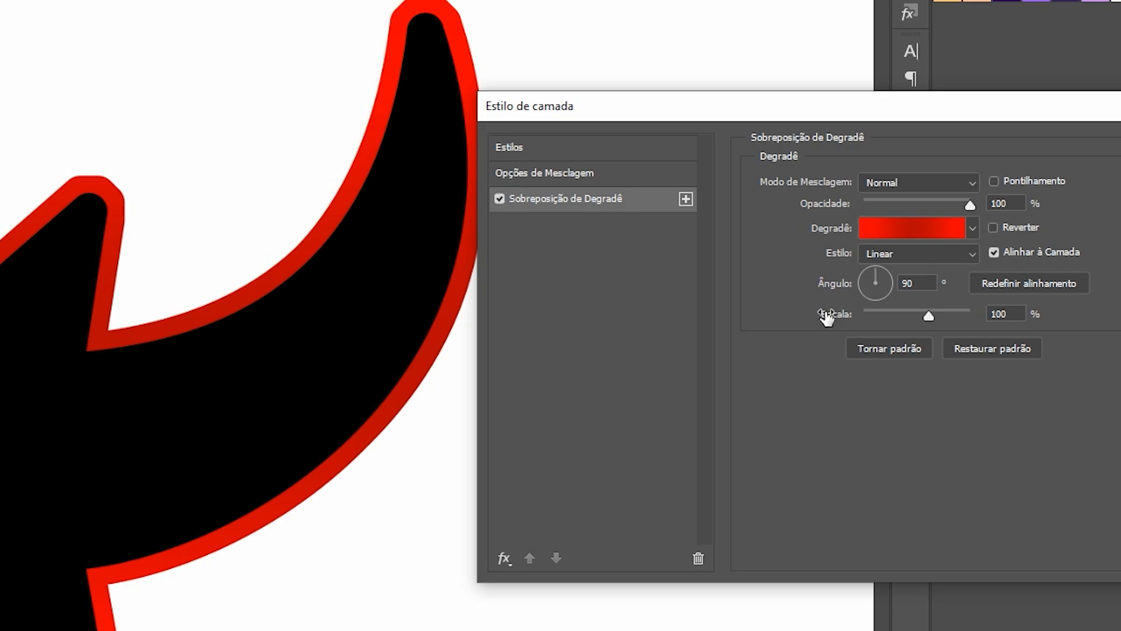
left_click(917, 253)
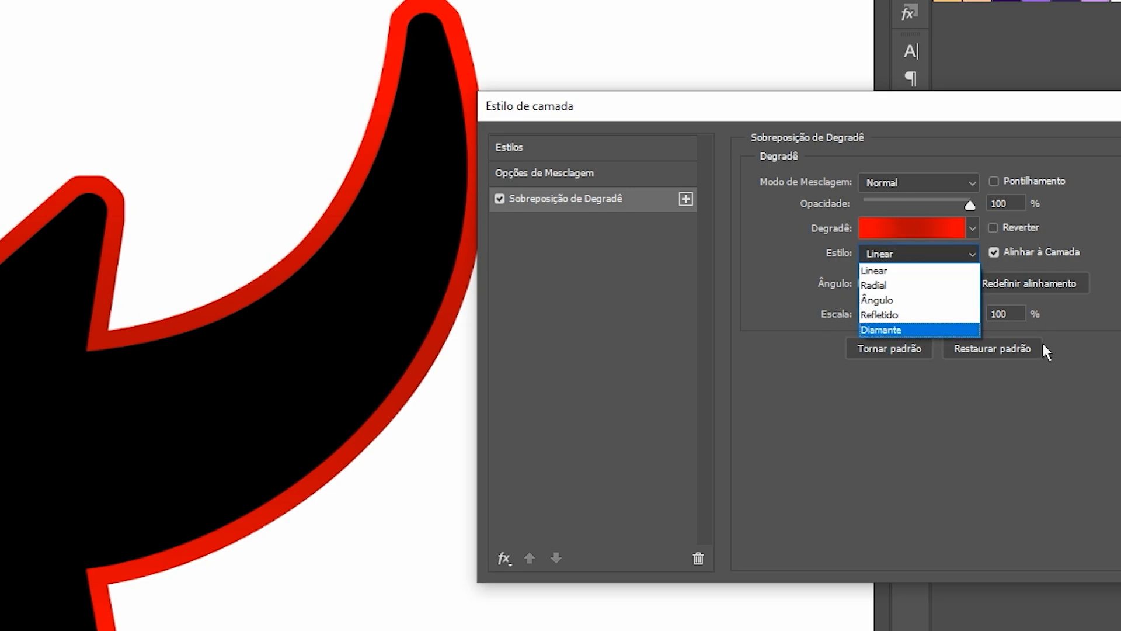
left_click(895, 286)
mouse_move(929, 318)
left_mouse_down()
mouse_move(894, 322)
mouse_move(974, 325)
mouse_move(852, 319)
mouse_move(952, 304)
mouse_move(884, 293)
mouse_move(968, 285)
mouse_move(941, 292)
mouse_move(931, 316)
left_mouse_up()
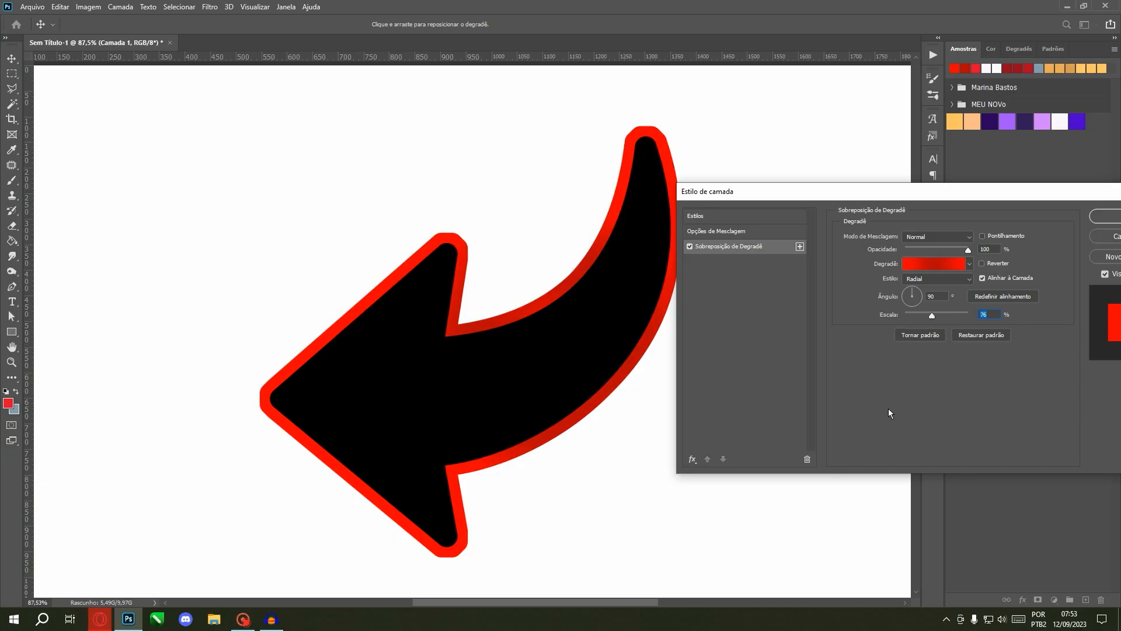
left_click_drag(940, 188, 716, 180)
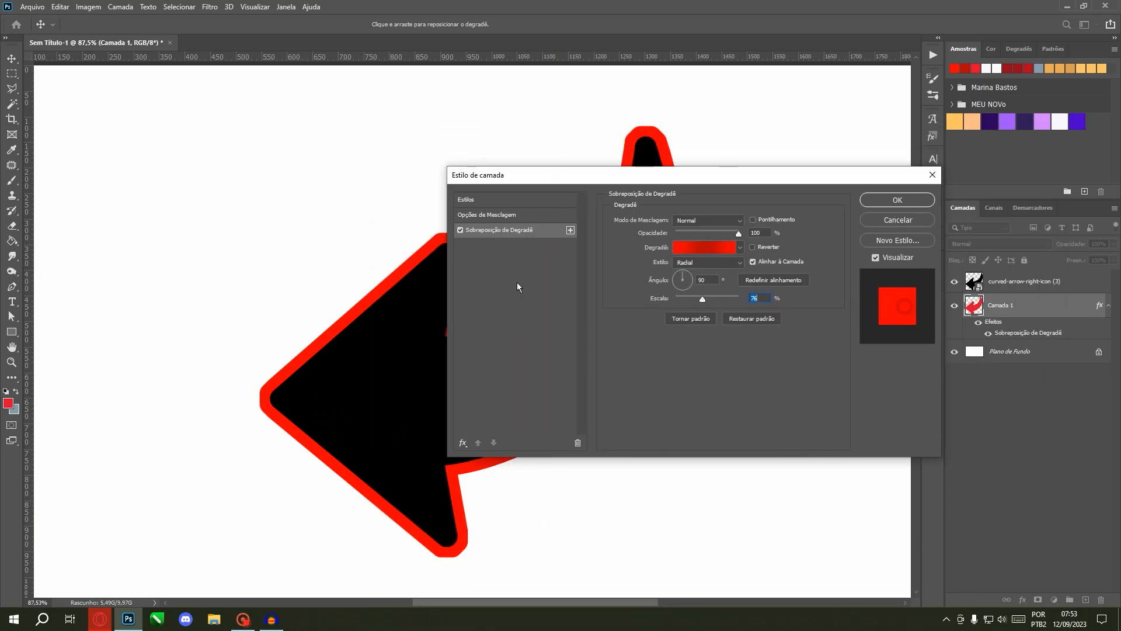
left_click_drag(531, 177, 650, 206)
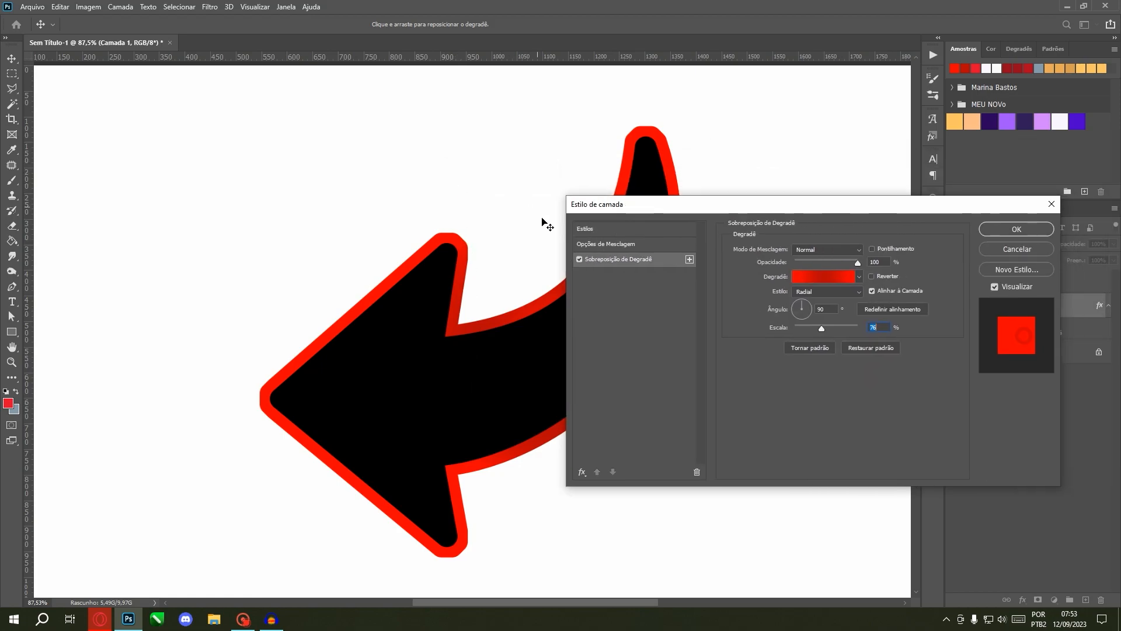
Add an Inner Shadow effect with the Subexposição Linear (Adicionar) blend mode to the outline layer.
left_click(583, 474)
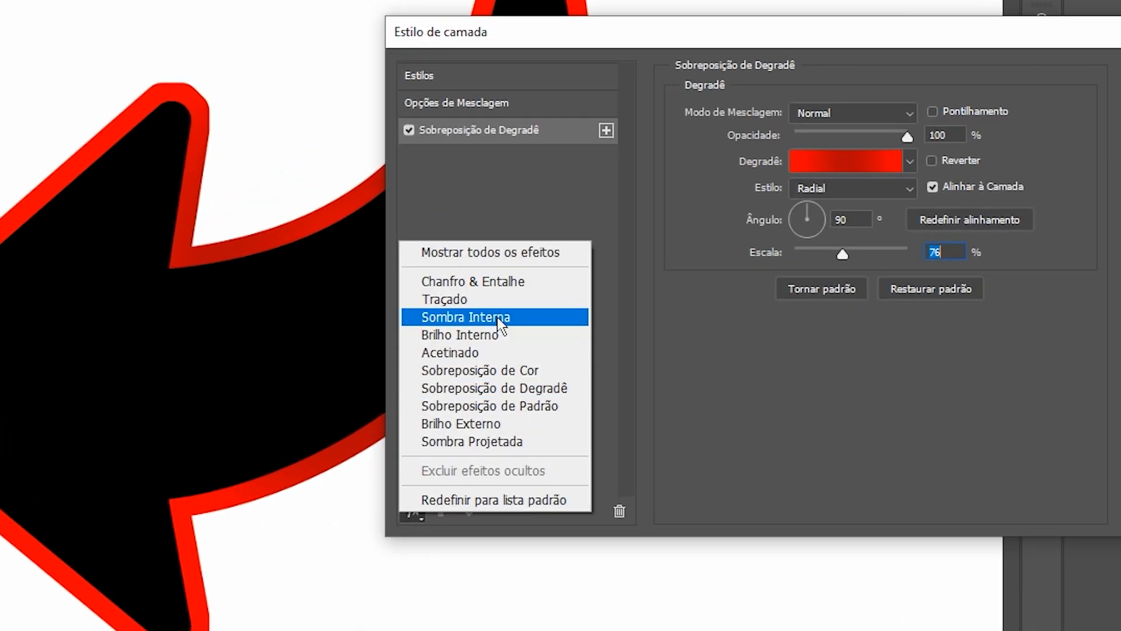
left_click(498, 320)
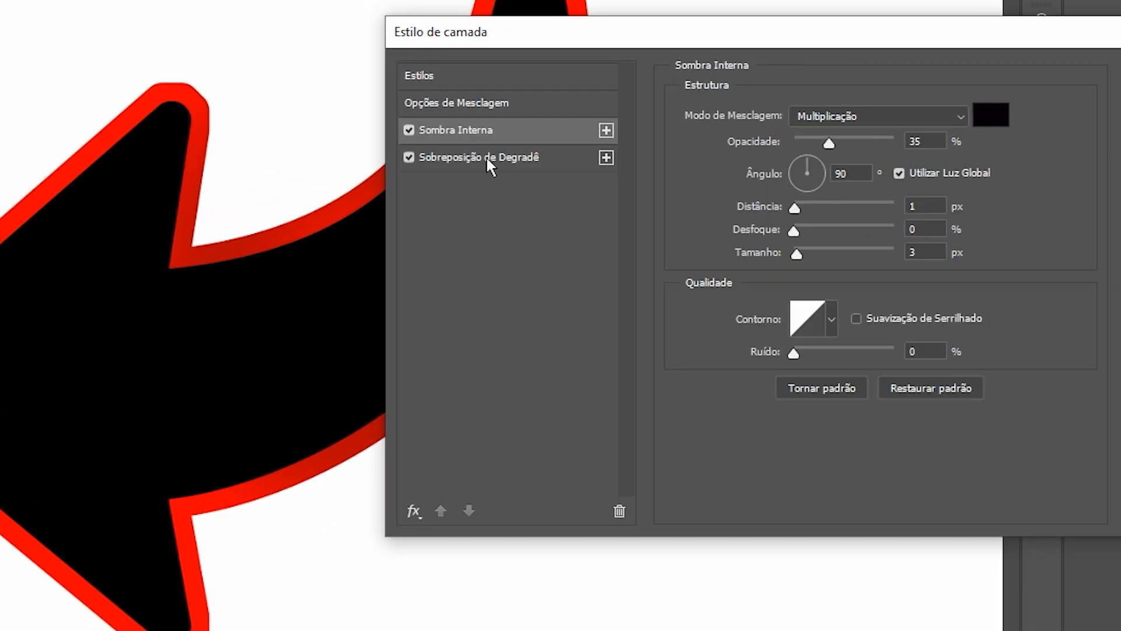
left_click(798, 116)
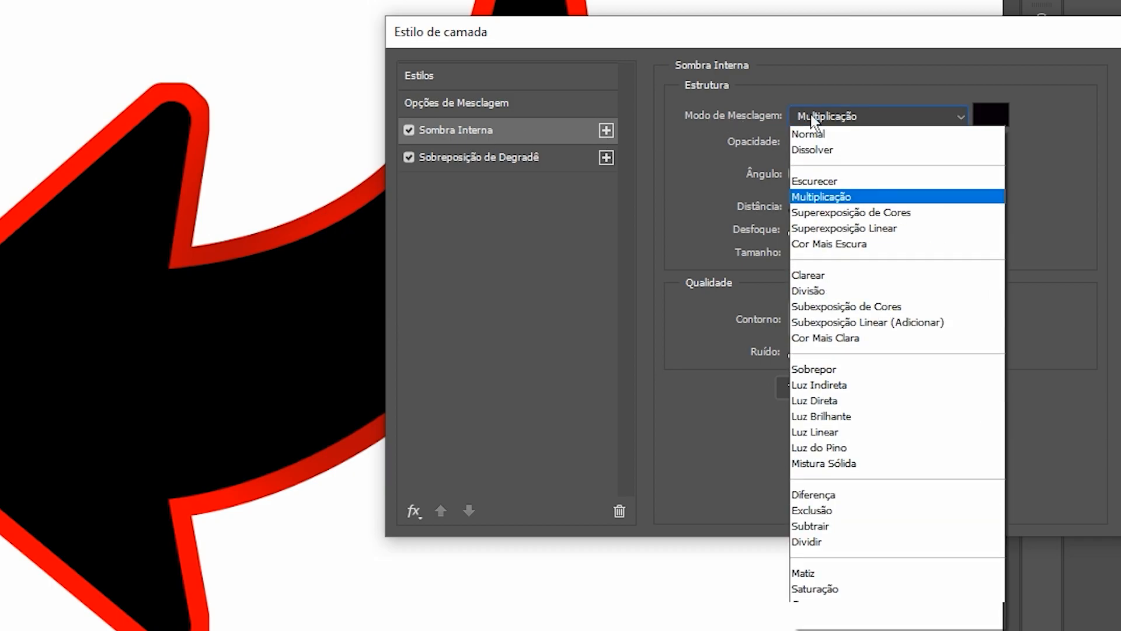
left_click(871, 325)
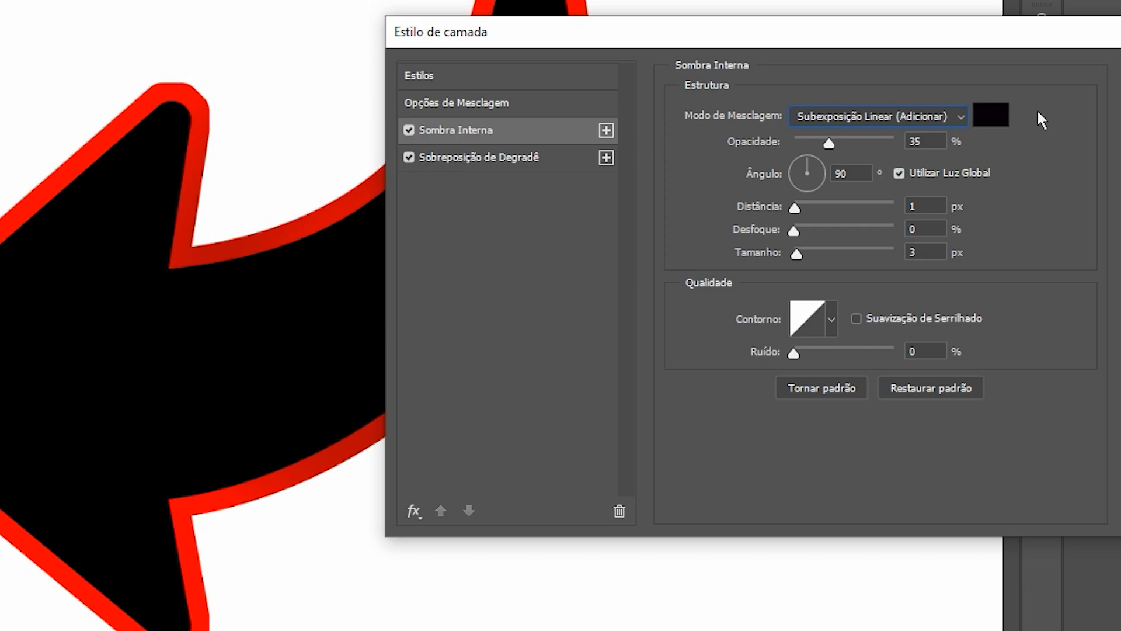
Set the Inner Shadow's color to a light pink.
left_click(992, 115)
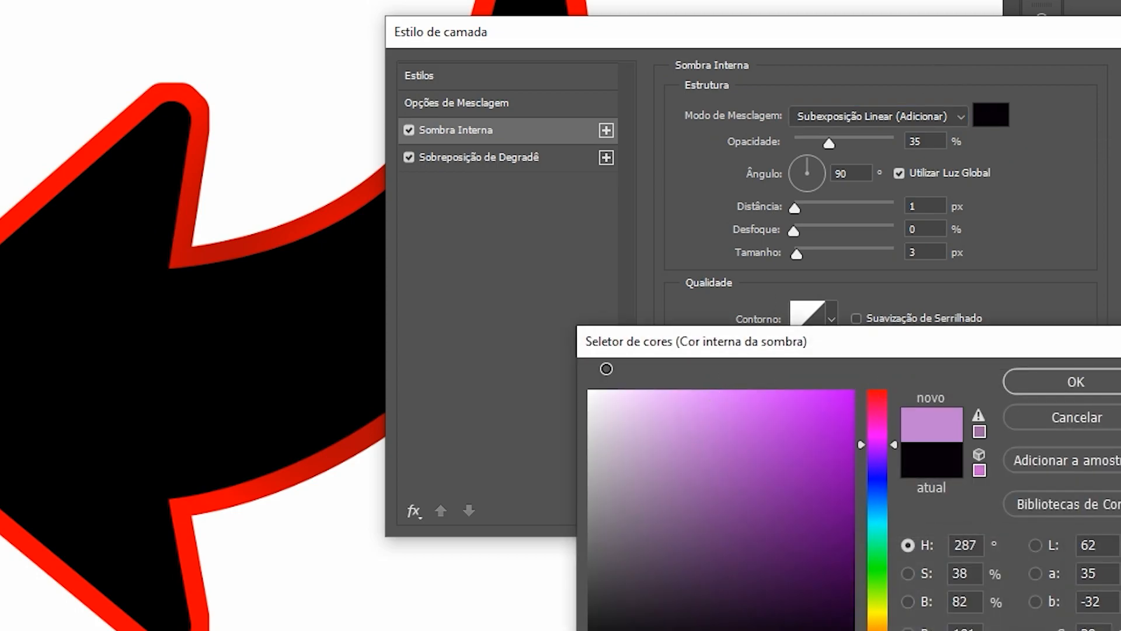
left_click(192, 252)
mouse_move(797, 414)
left_mouse_down()
mouse_move(781, 430)
mouse_move(701, 385)
mouse_move(722, 382)
mouse_move(733, 336)
mouse_move(708, 333)
left_mouse_up()
key("Return")
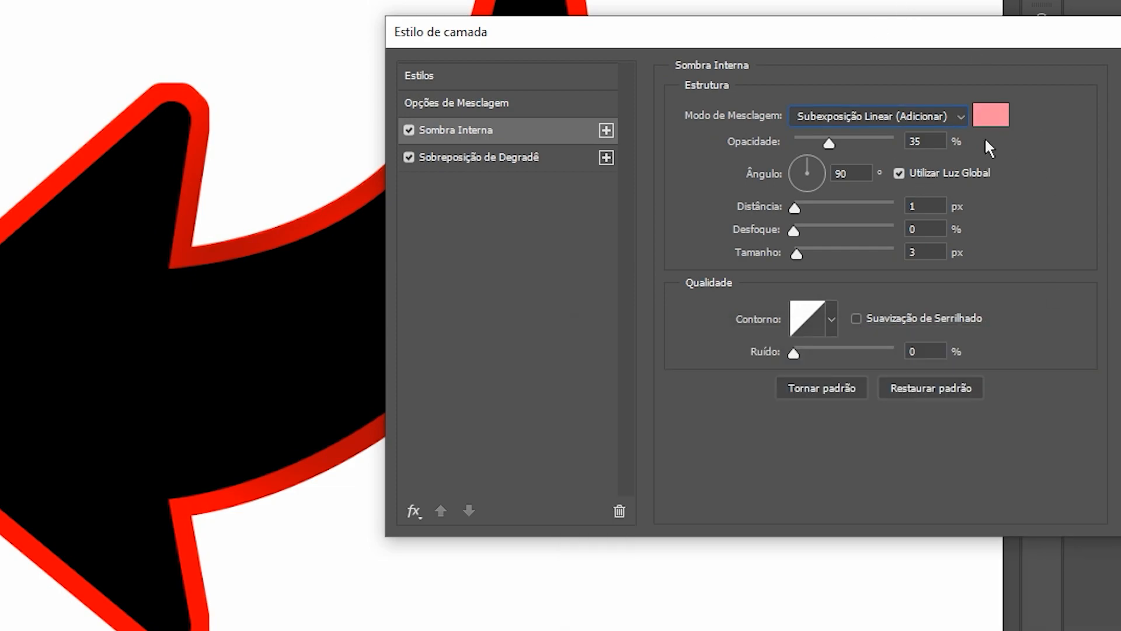
Turn off global light for the Inner Shadow and set opacity to 100%, distance to 4 px and size to 0 px.
left_click(899, 170)
left_click_drag(827, 146, 976, 125)
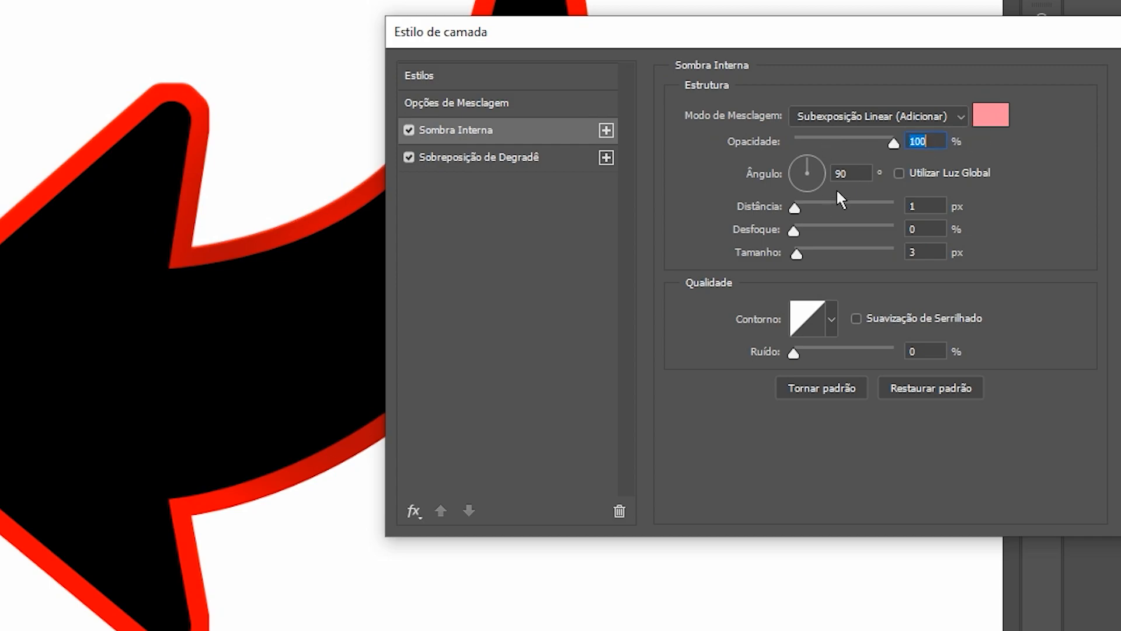
left_click_drag(790, 209, 798, 203)
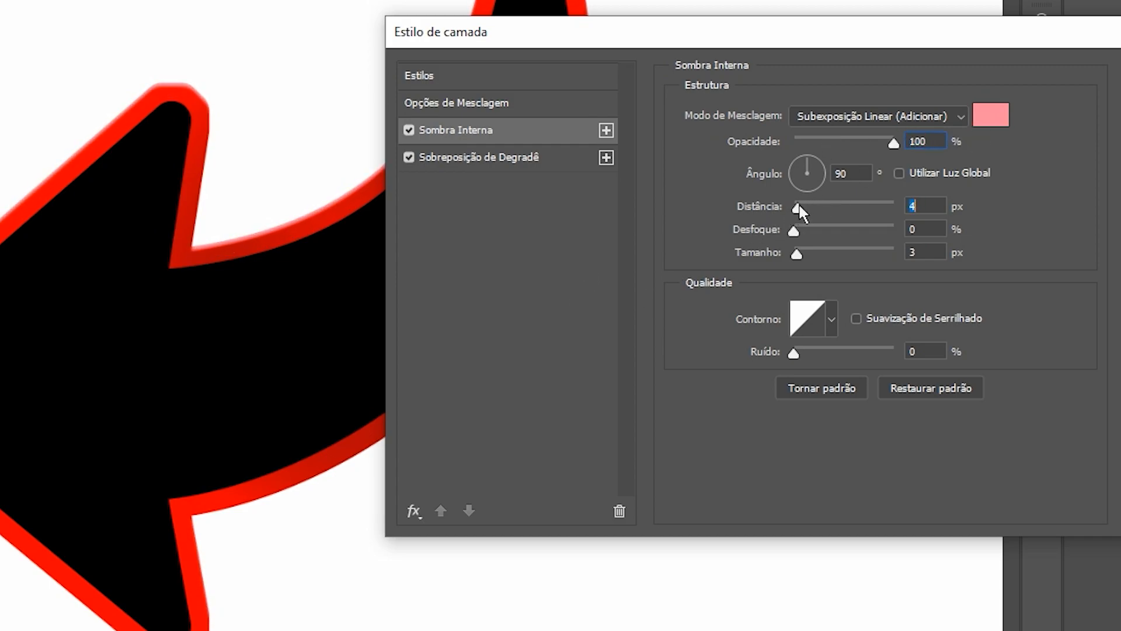
left_click_drag(789, 254, 725, 249)
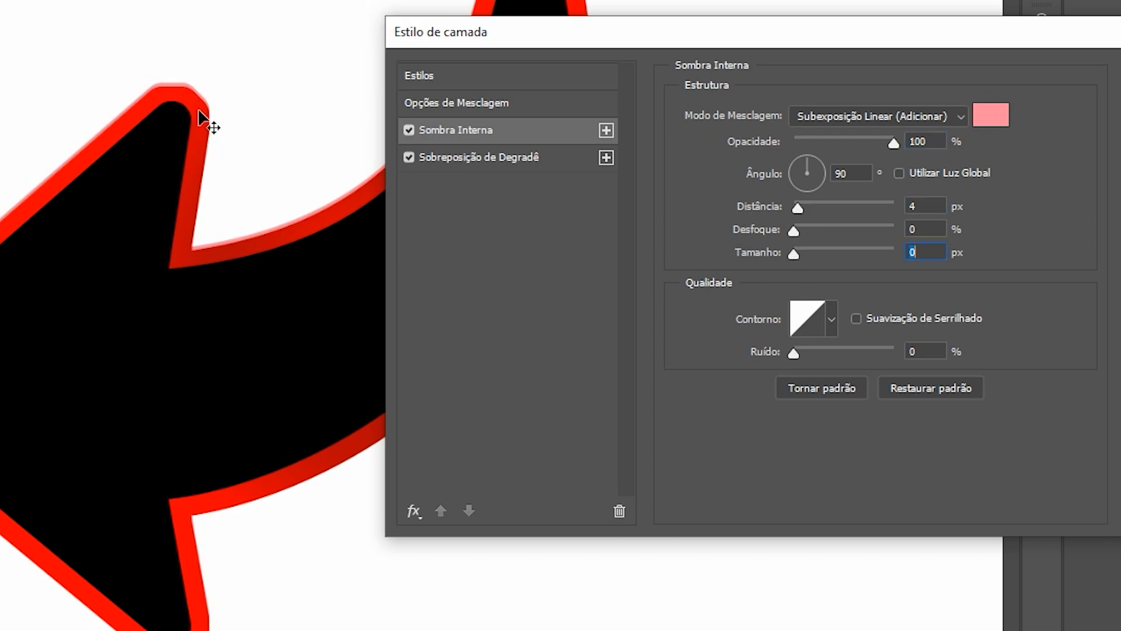
Change the Inner Shadow's color to near-white, with 1% saturation and 100% brightness.
left_click(995, 117)
left_click_drag(719, 504, 533, 325)
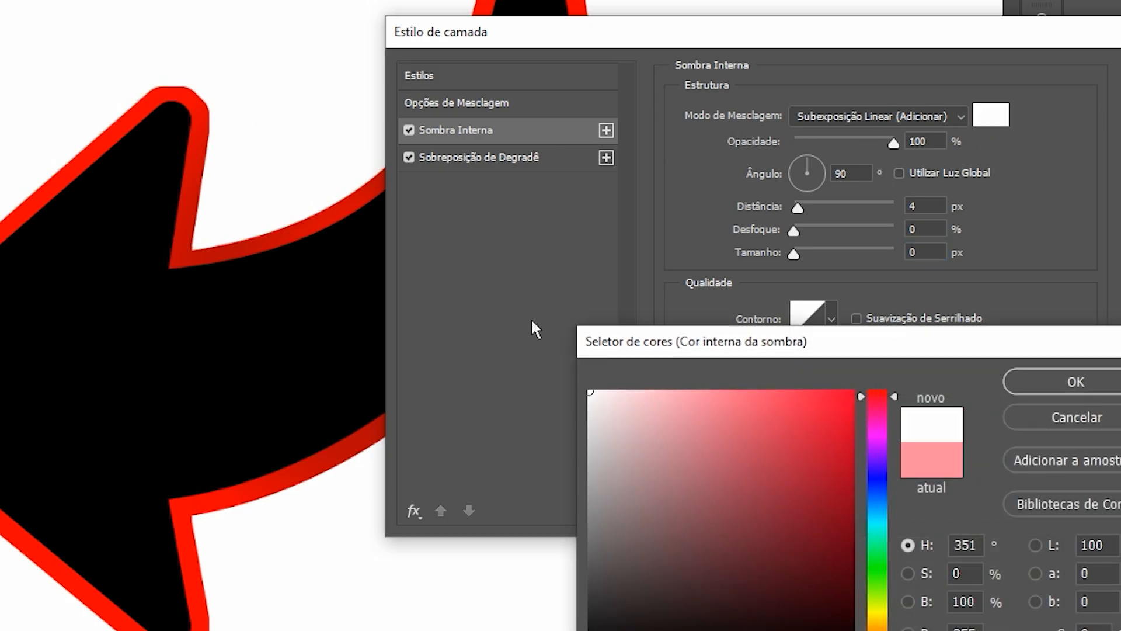
left_click_drag(590, 391, 585, 371)
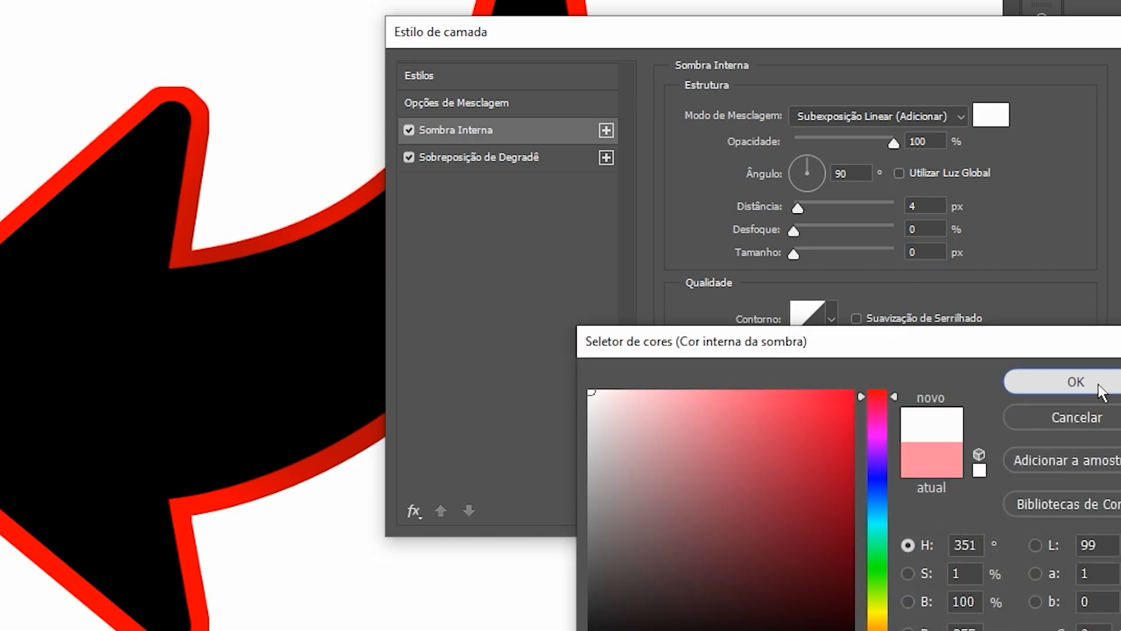
left_click(1077, 382)
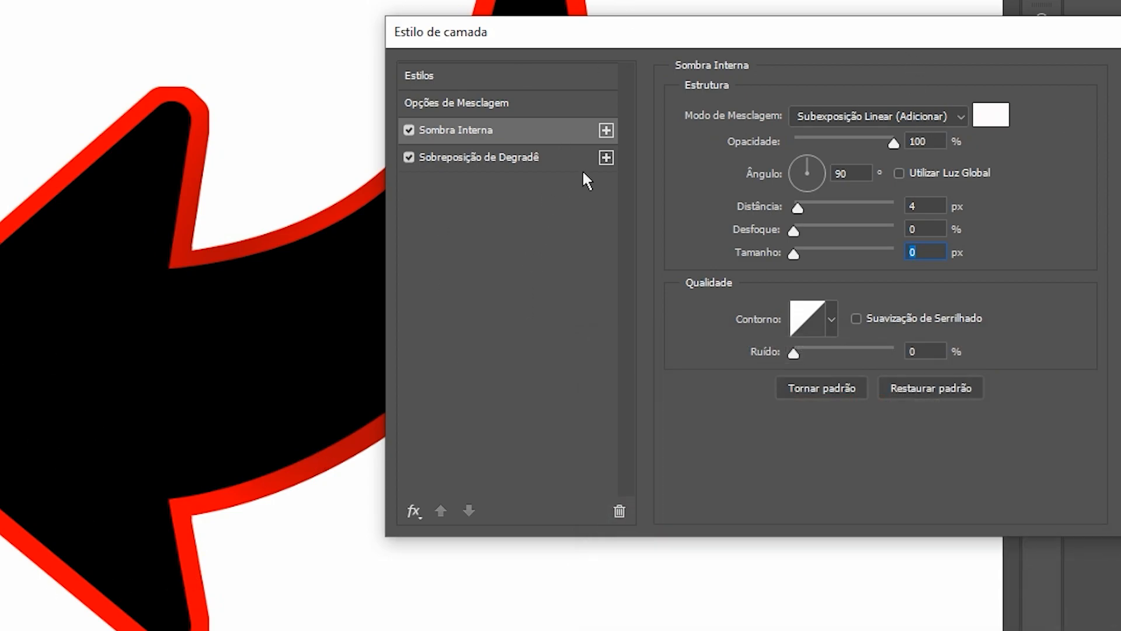
Duplicate the Inner Shadow effect and set the lower copy's angle to -90°.
left_click(608, 128)
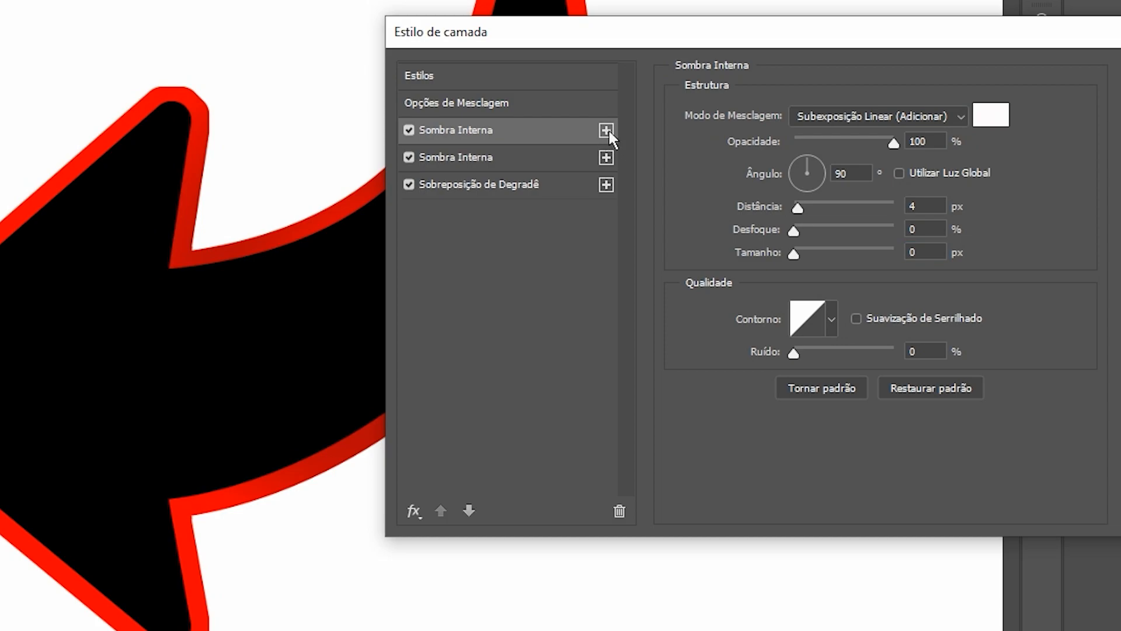
left_click(500, 159)
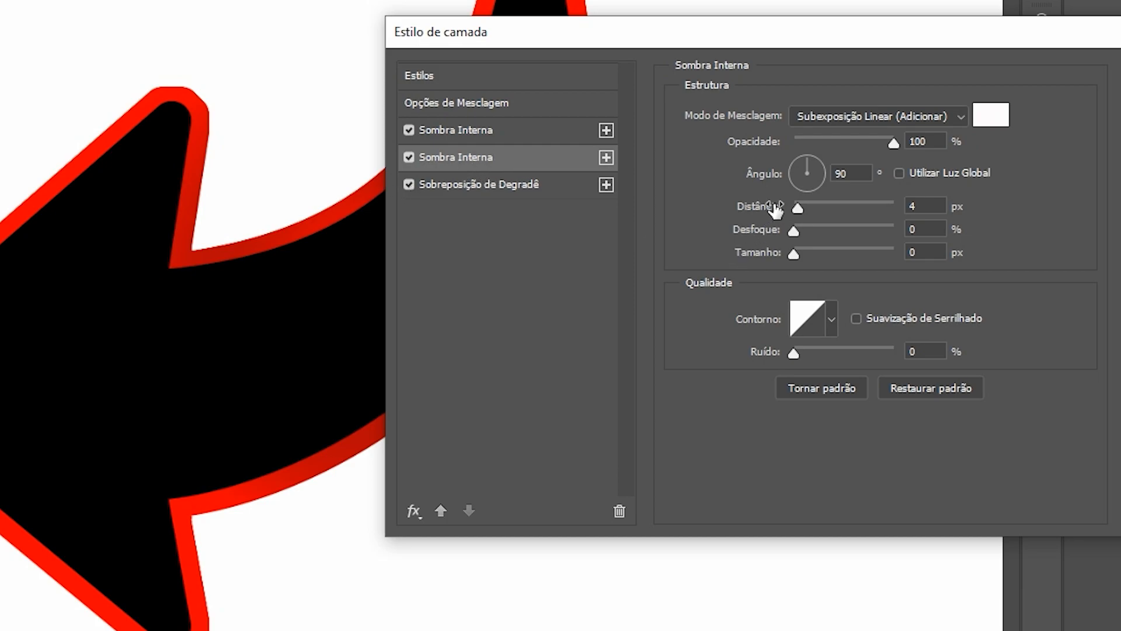
left_click_drag(805, 163, 802, 231)
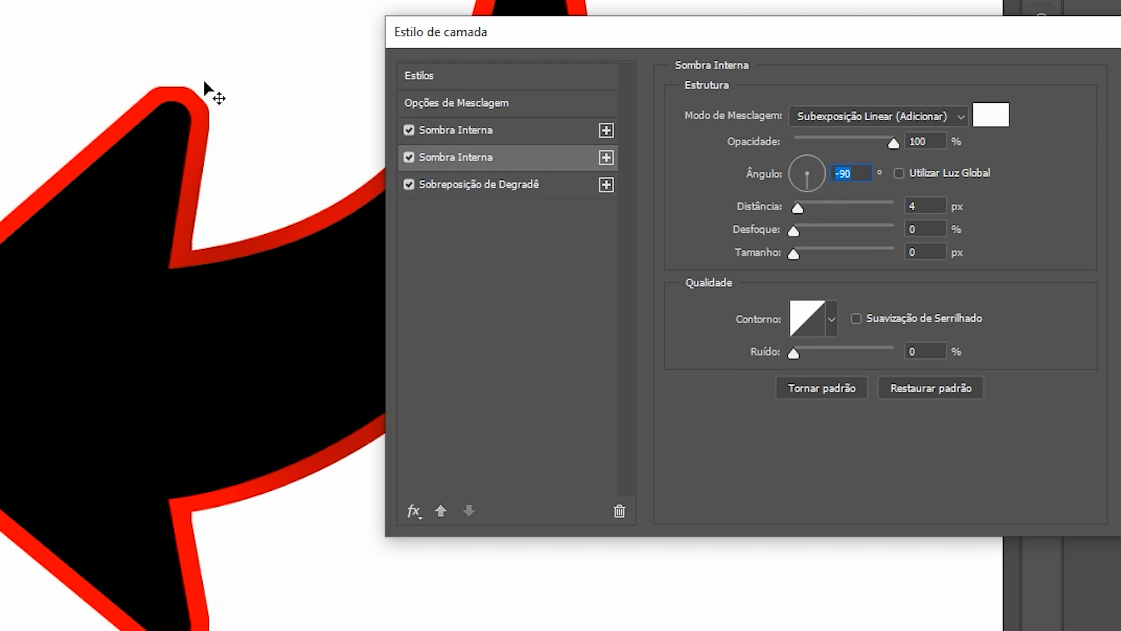
Set the lower Inner Shadow's blend mode to Multiplicação and its color to dark red with hue 351°, saturation 86% and brightness 64%.
left_click(855, 112)
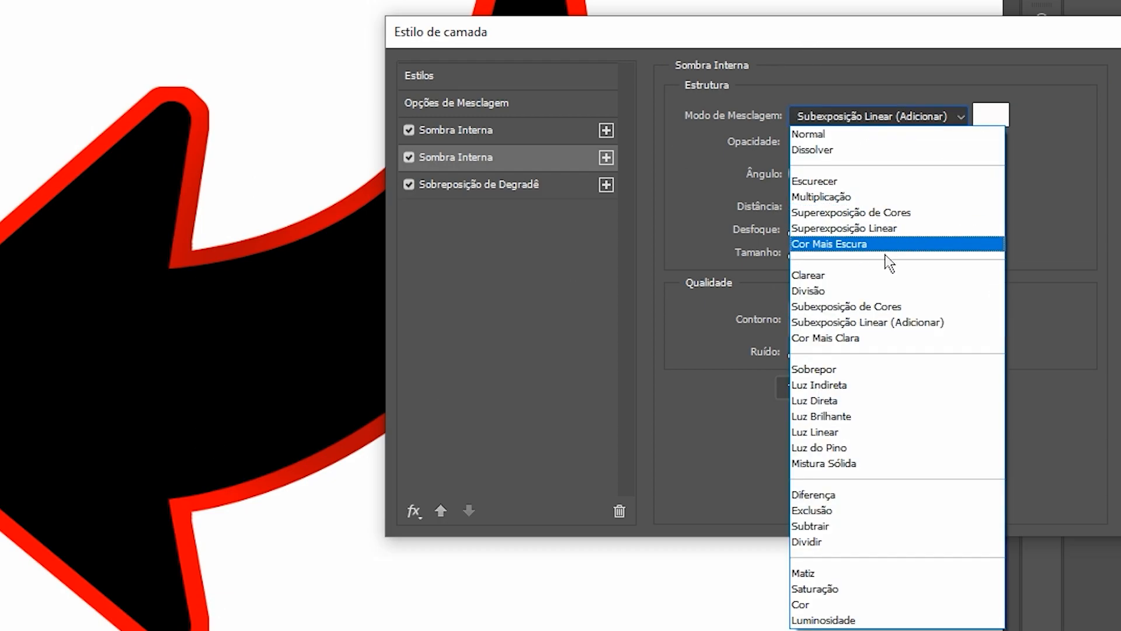
left_click(879, 198)
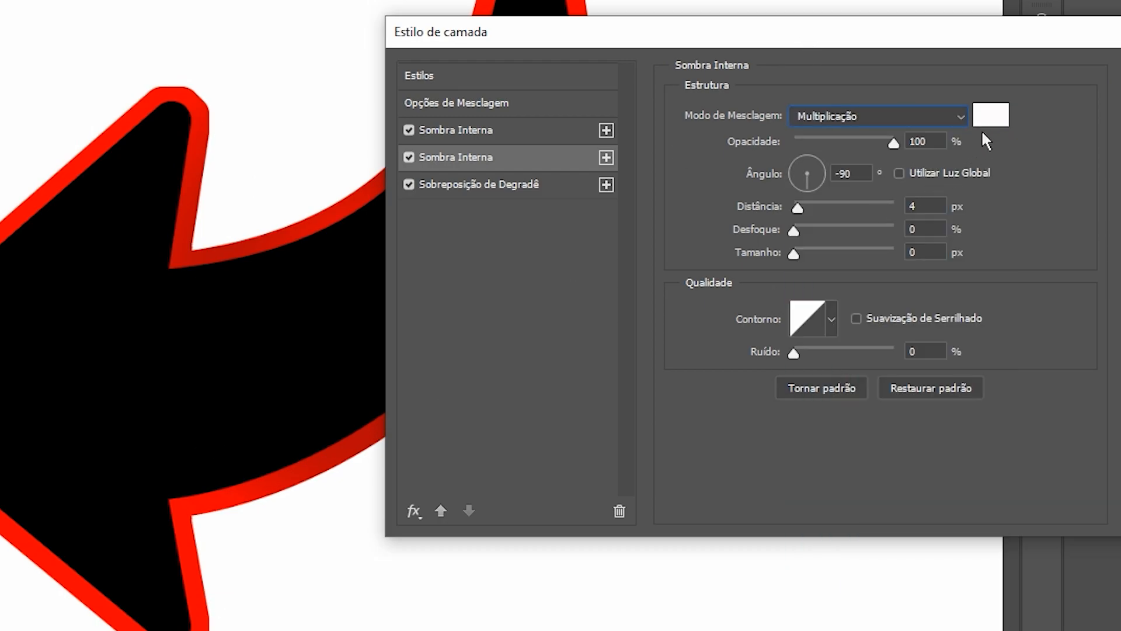
left_click(989, 115)
left_click_drag(836, 575, 817, 487)
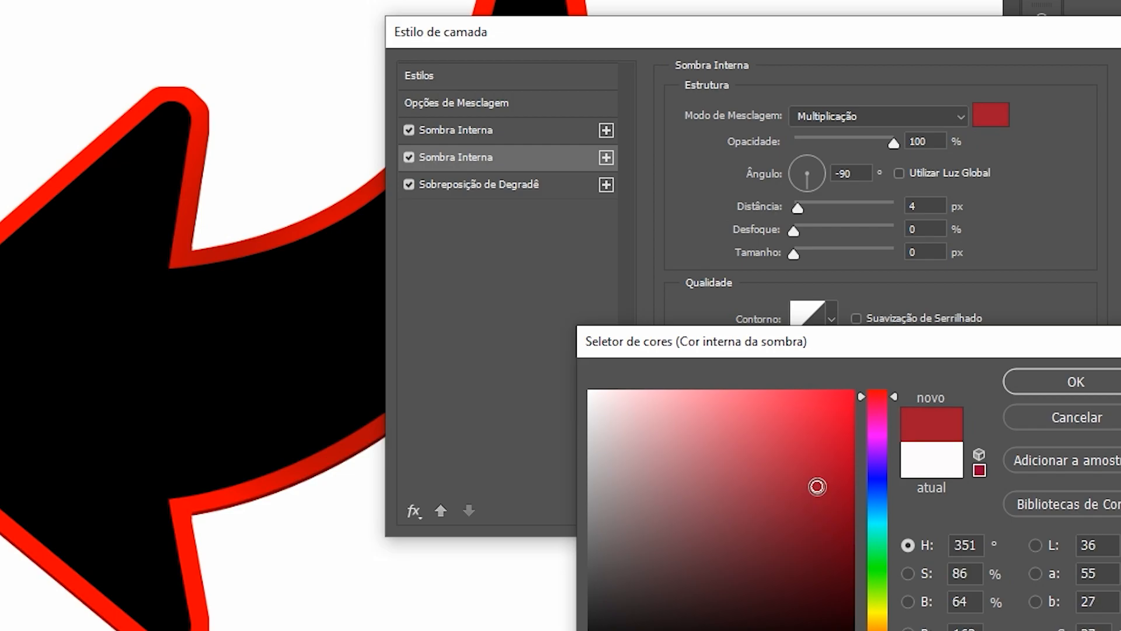
left_click(1074, 380)
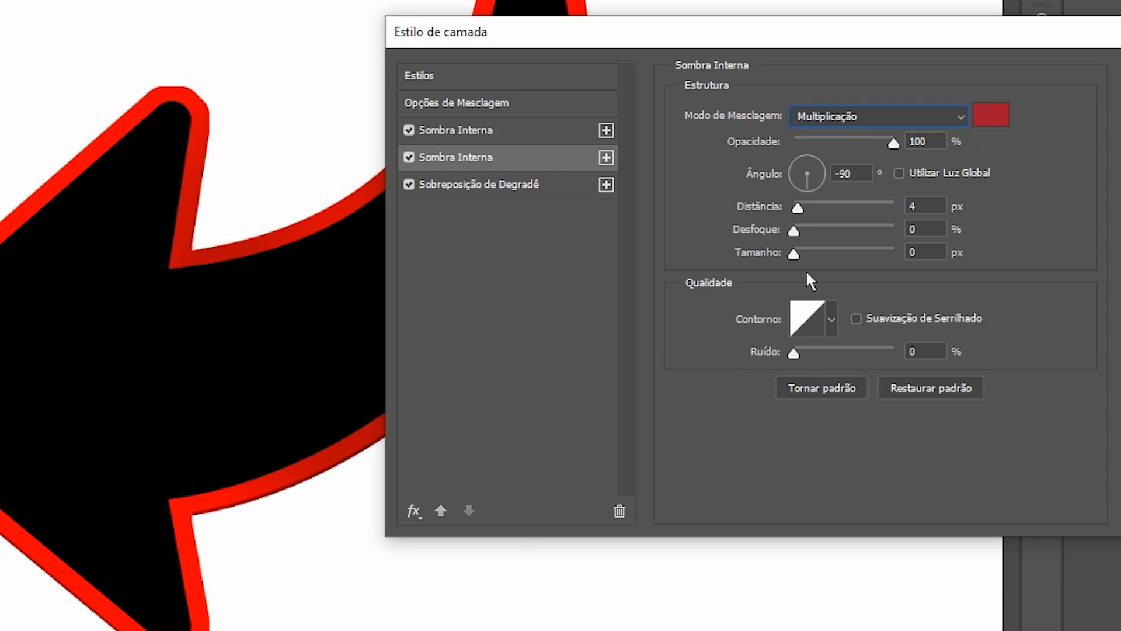
Set the lower Inner Shadow's size to 8 px and apply the layer style to the outline.
left_click_drag(795, 257, 803, 259)
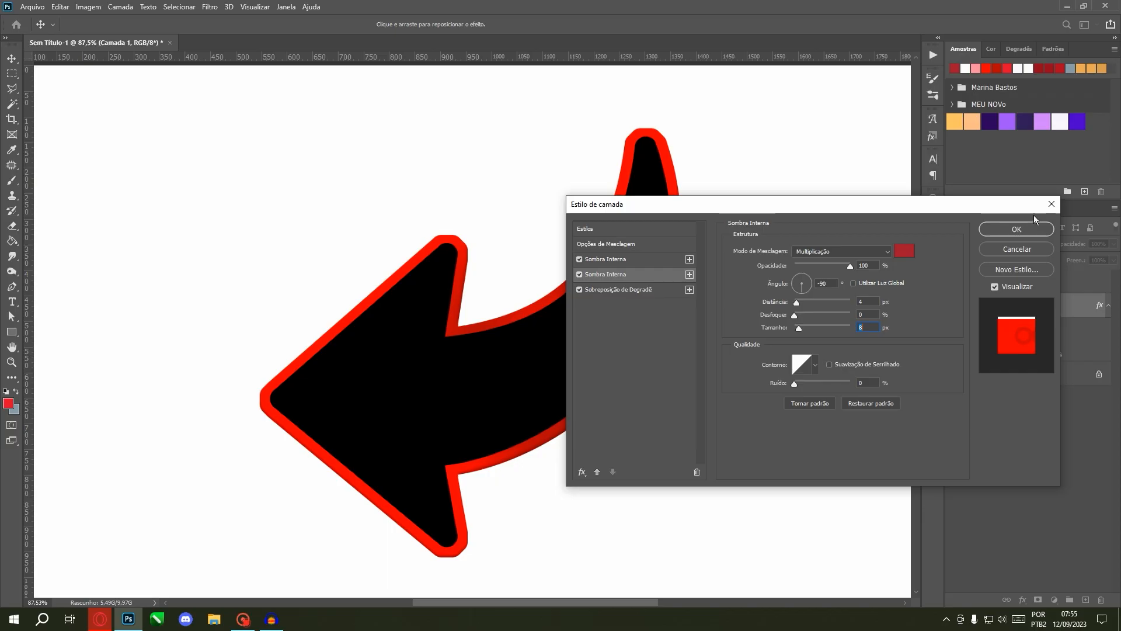
left_click(1019, 228)
scroll(500, 248, "down", 10)
scroll(493, 306, "up", 6)
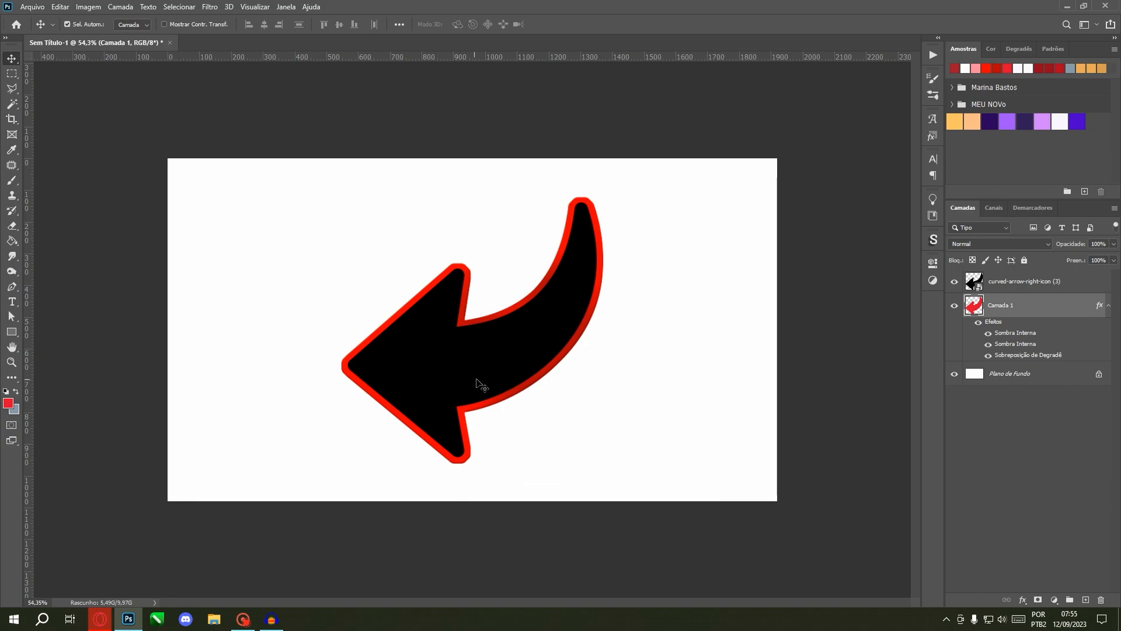
scroll(477, 384, "up", 2)
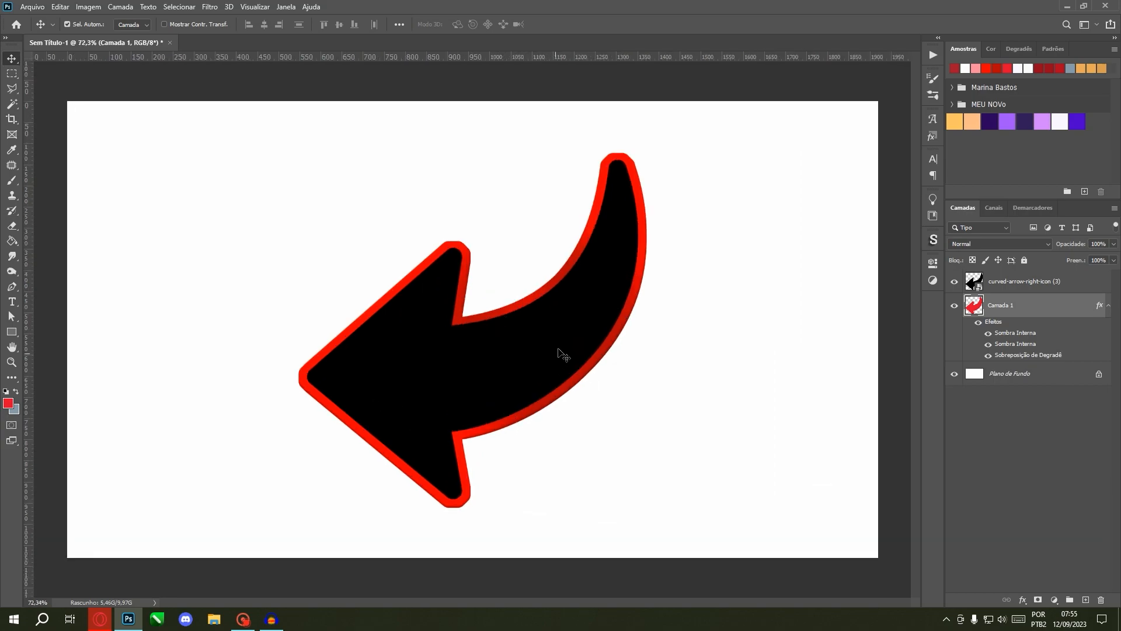
Add a Color Overlay effect (Sobreposição de Cor) to the curved-arrow-right-icon (3) layer.
left_click(1027, 282)
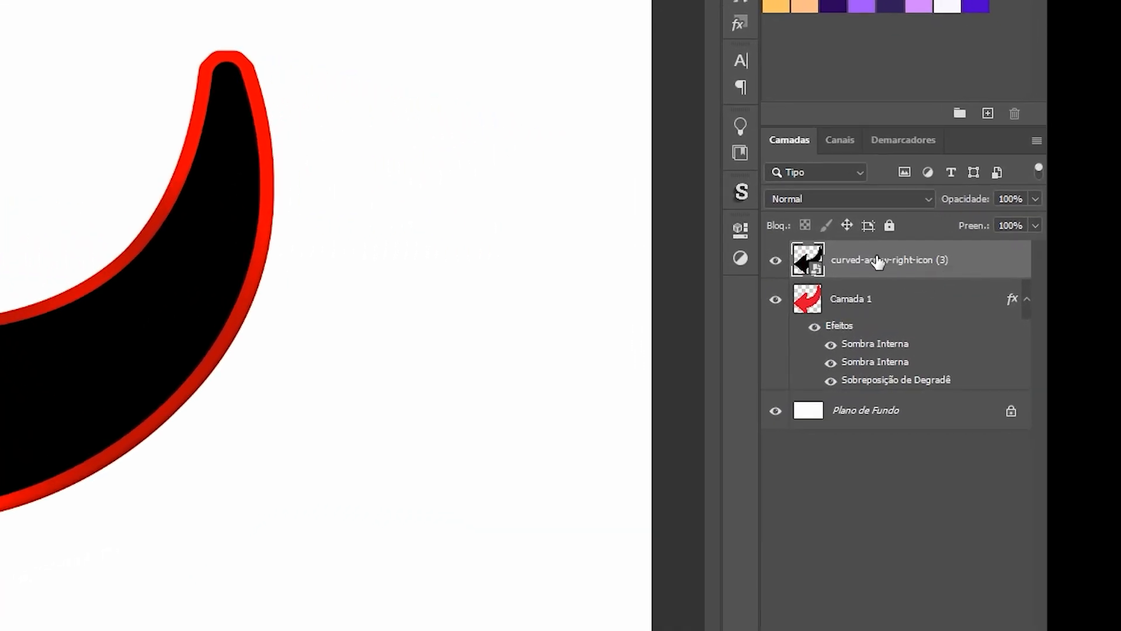
left_click(778, 261)
left_click(778, 261)
double_click(1003, 261)
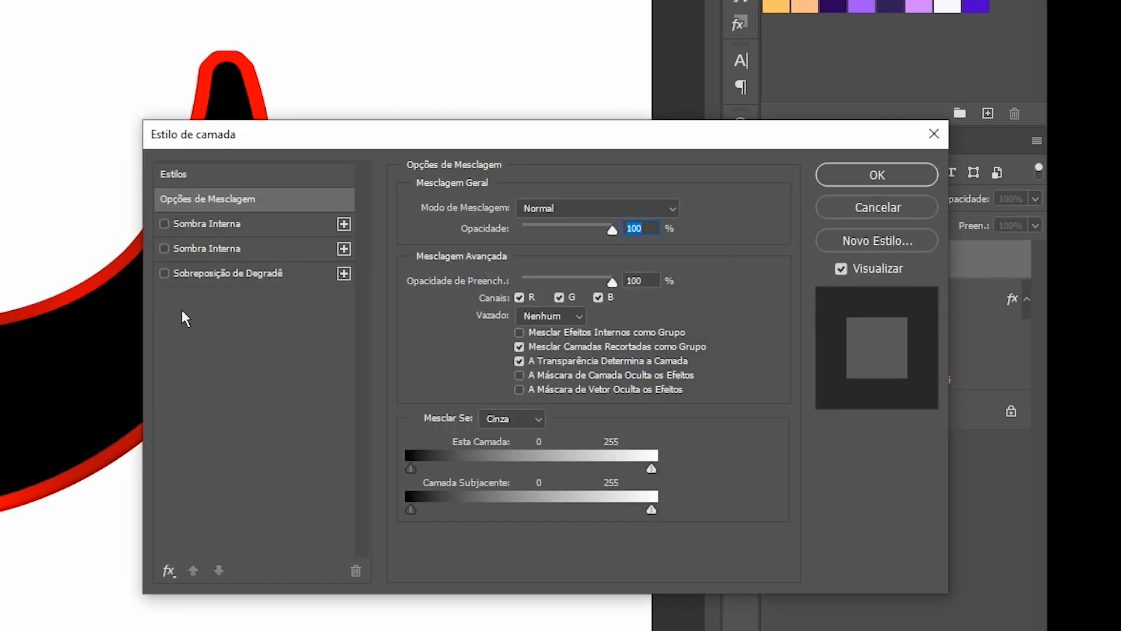
left_click(168, 571)
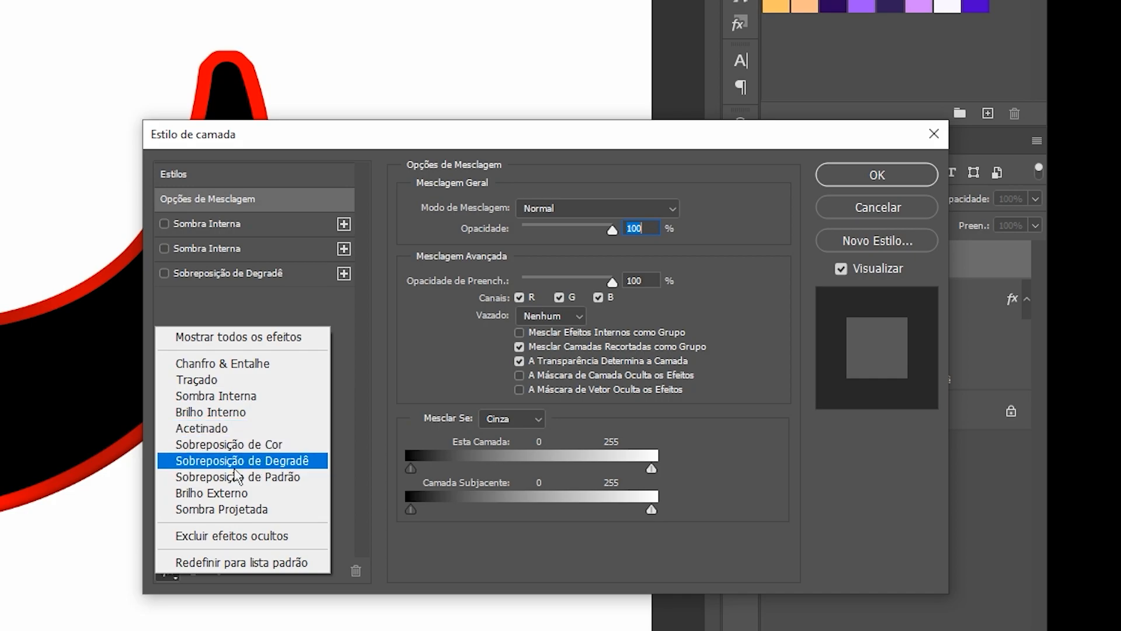
left_click(241, 445)
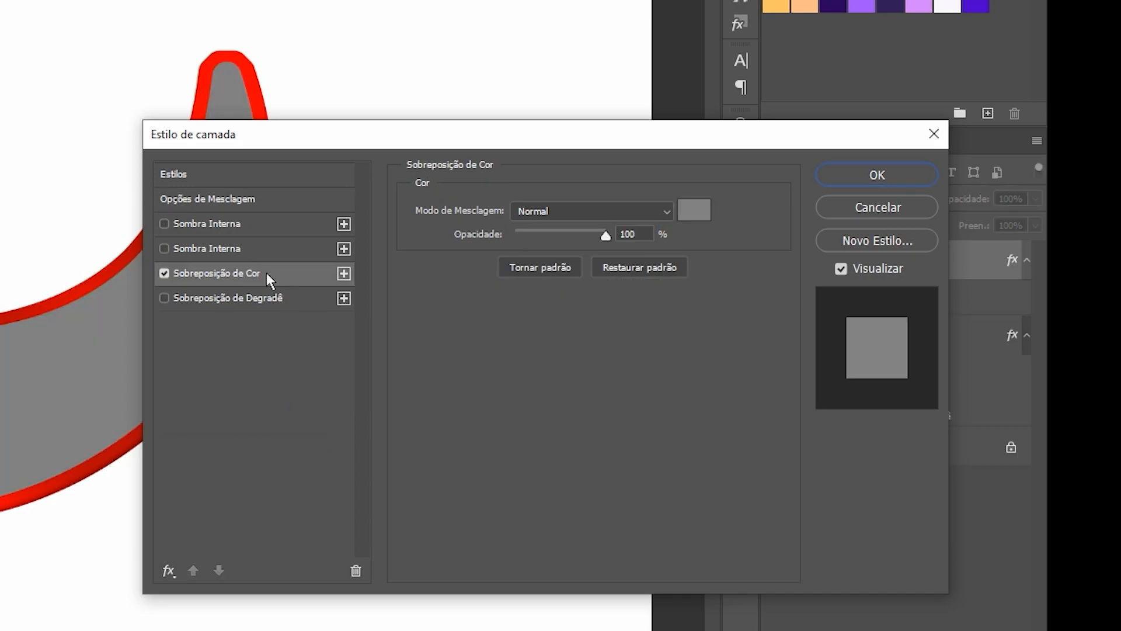
Set the arrow icon's Color Overlay to white and apply the layer style.
left_click(695, 210)
left_click(329, 462)
left_click(771, 454)
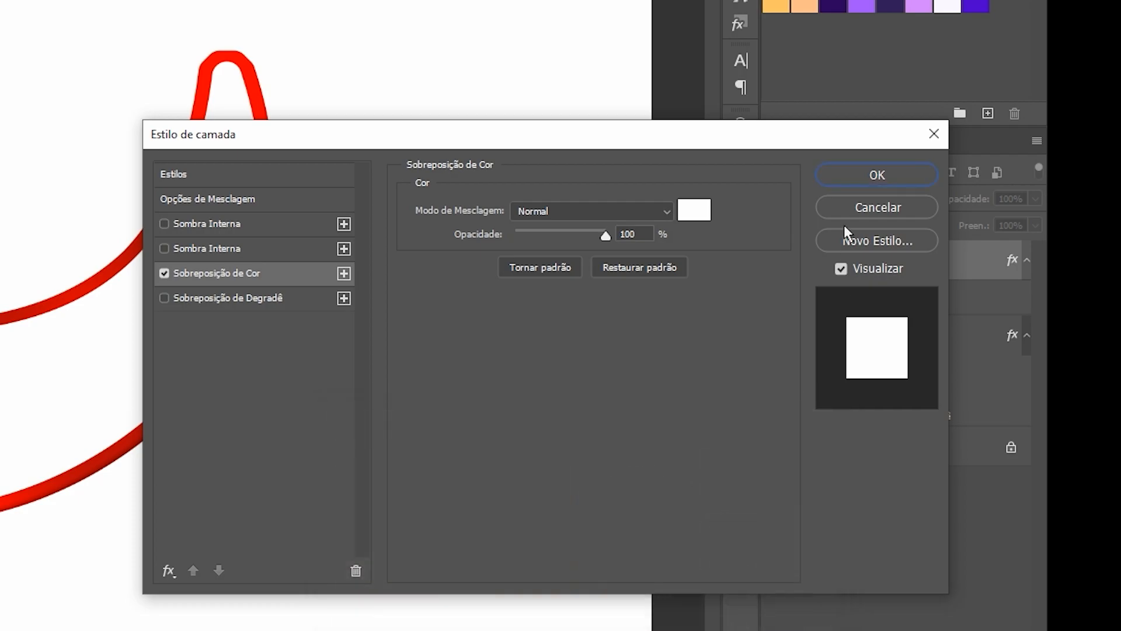
left_click(850, 175)
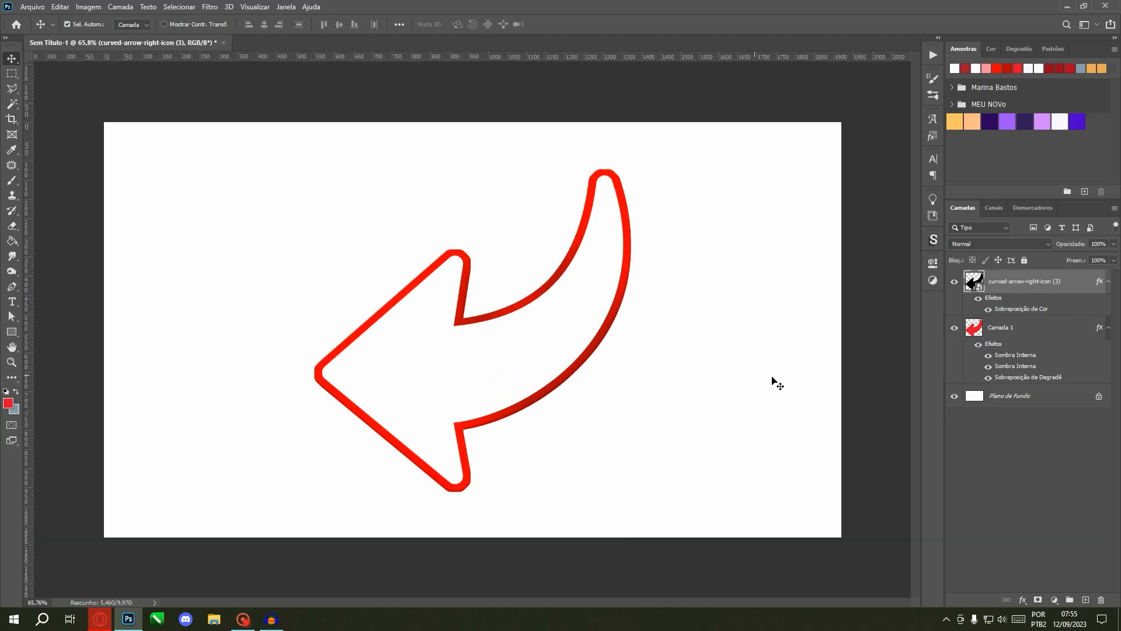
scroll(374, 320, "up", 2)
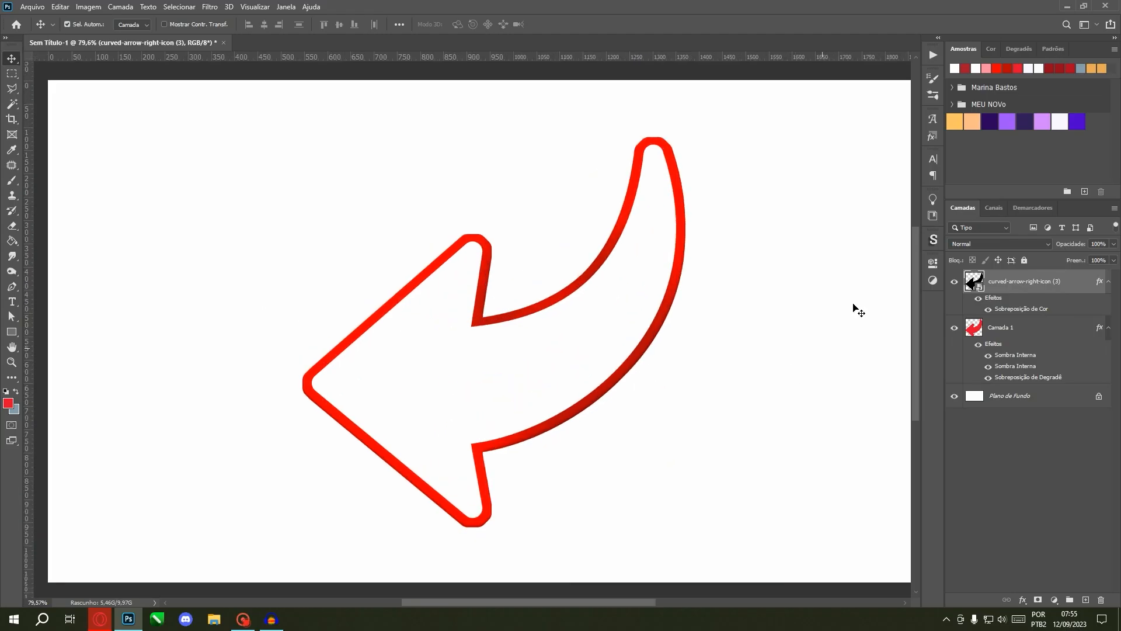
scroll(853, 308, "down", 3)
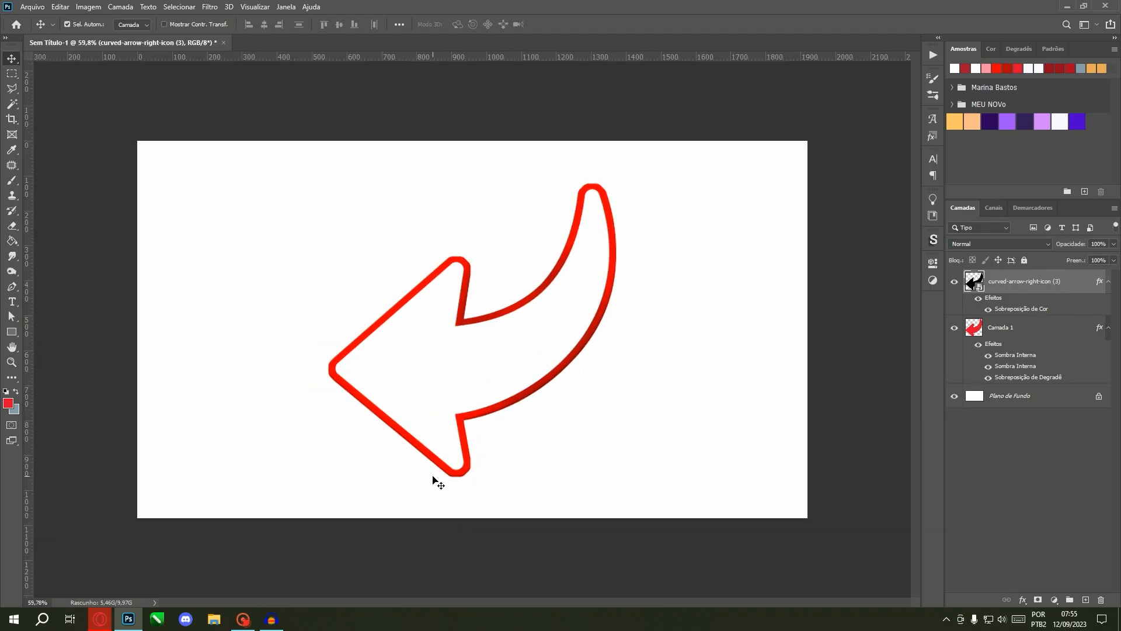
Switch to the browser and search Google for "paisagem brasil" in a new tab.
left_click(92, 612)
left_click(751, 9)
type("paisagem br")
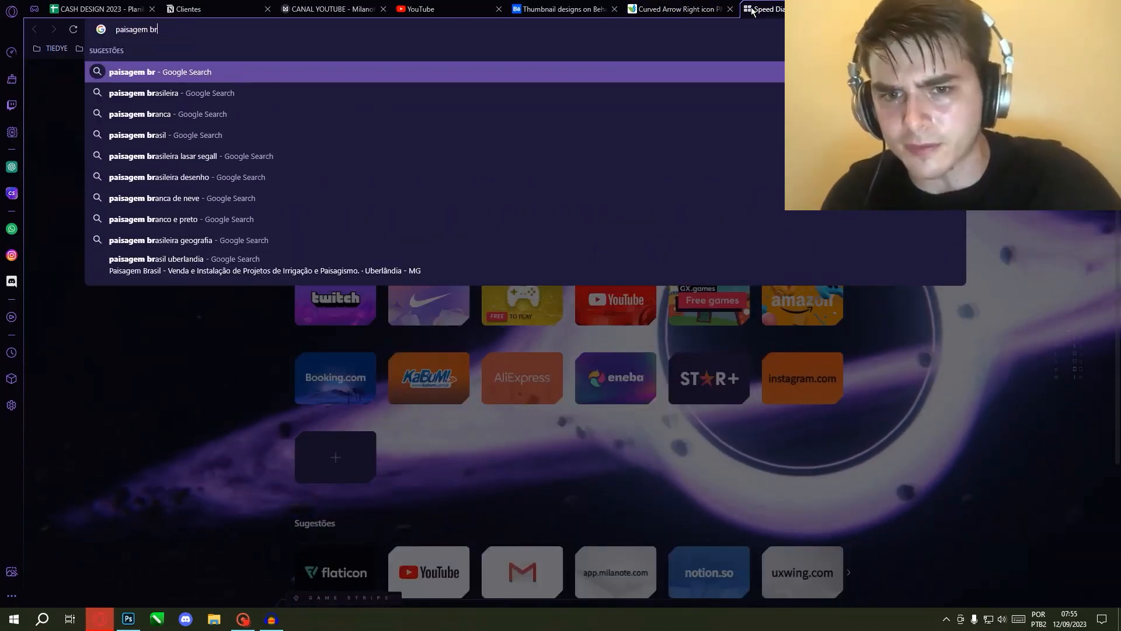
type("asil")
key("Return")
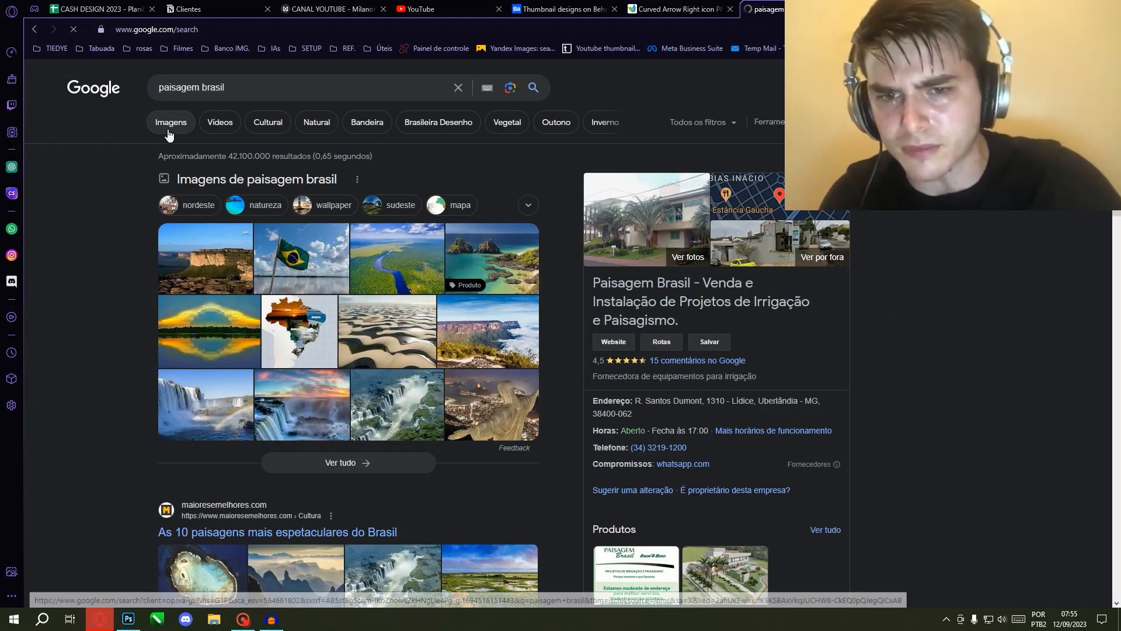
Find the night photo of the Christ statue above Rio in the image results and copy it.
left_click(168, 124)
scroll(584, 350, "down", 6)
left_click(665, 178)
right_click(901, 218)
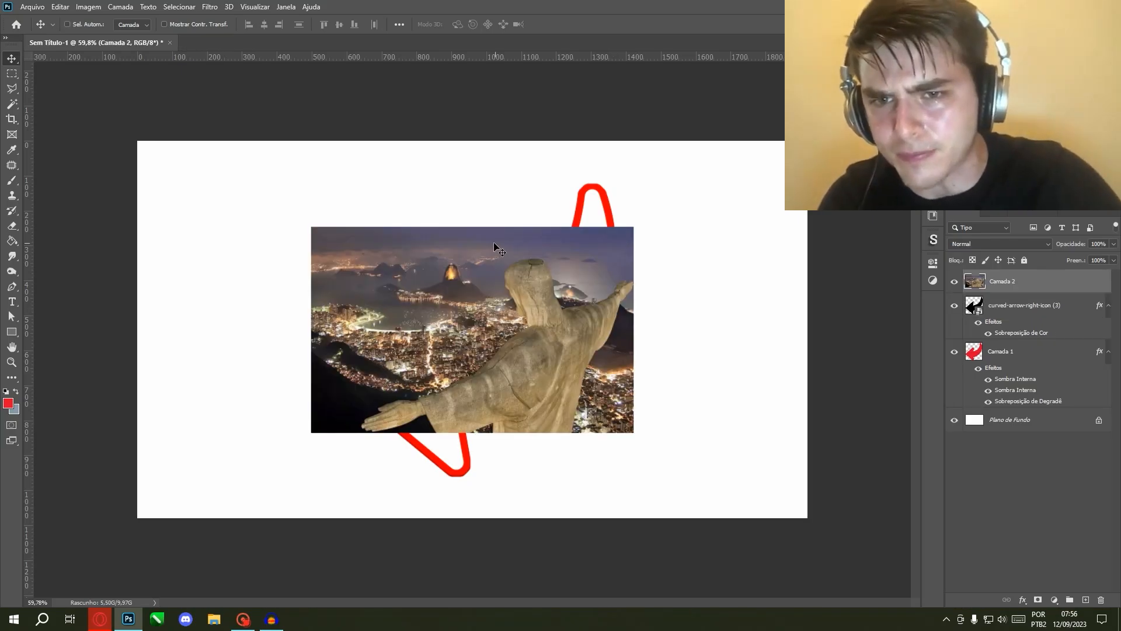
In Photoshop, enlarge the pasted Rio photo to fill the canvas and place its layer below both arrow layers.
left_click_drag(471, 225, 471, 110)
key("Return")
key("ctrl+bracketleft")
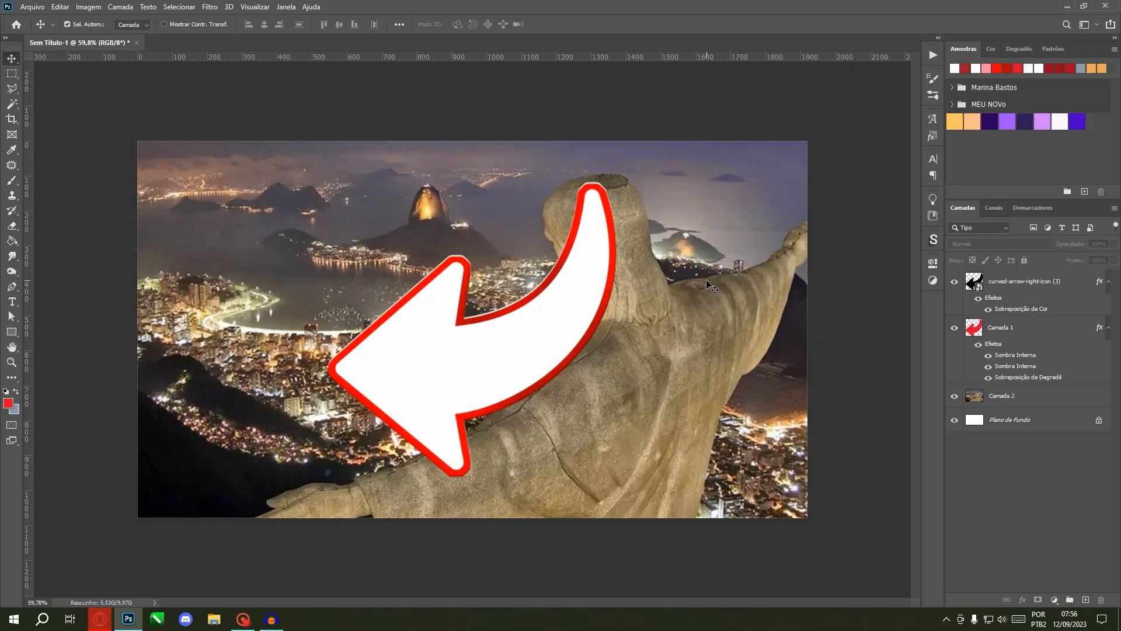
Examine the arrow's red outline and its inner shadow edges against the background photo.
scroll(432, 286, "up", 3)
scroll(450, 295, "down", 3)
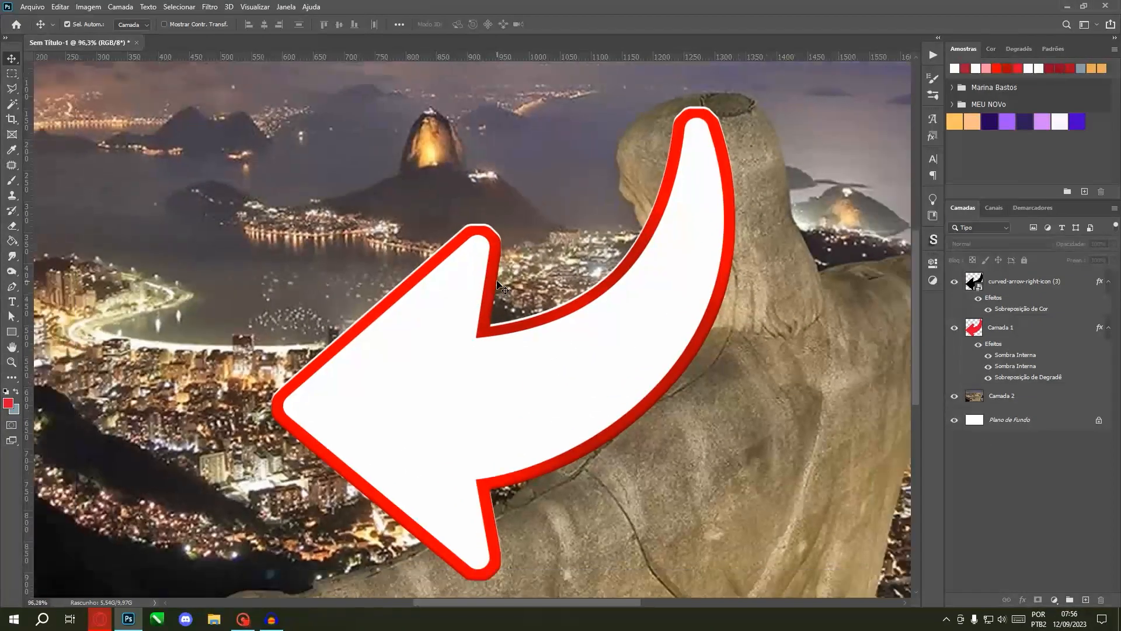
scroll(411, 307, "up", 2)
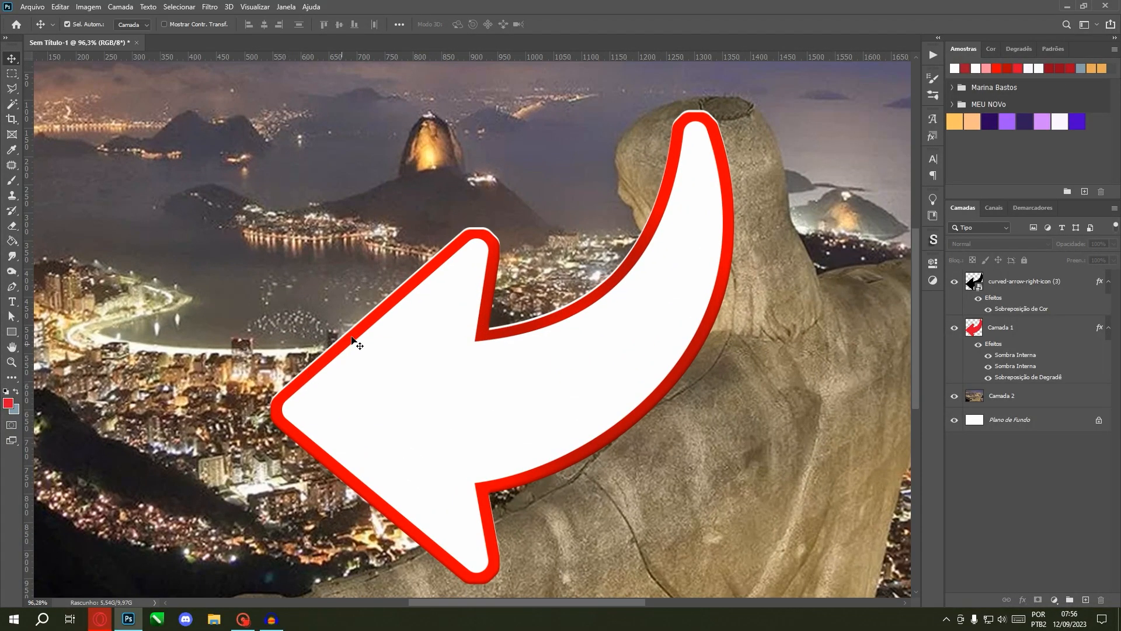
scroll(495, 321, "down", 1)
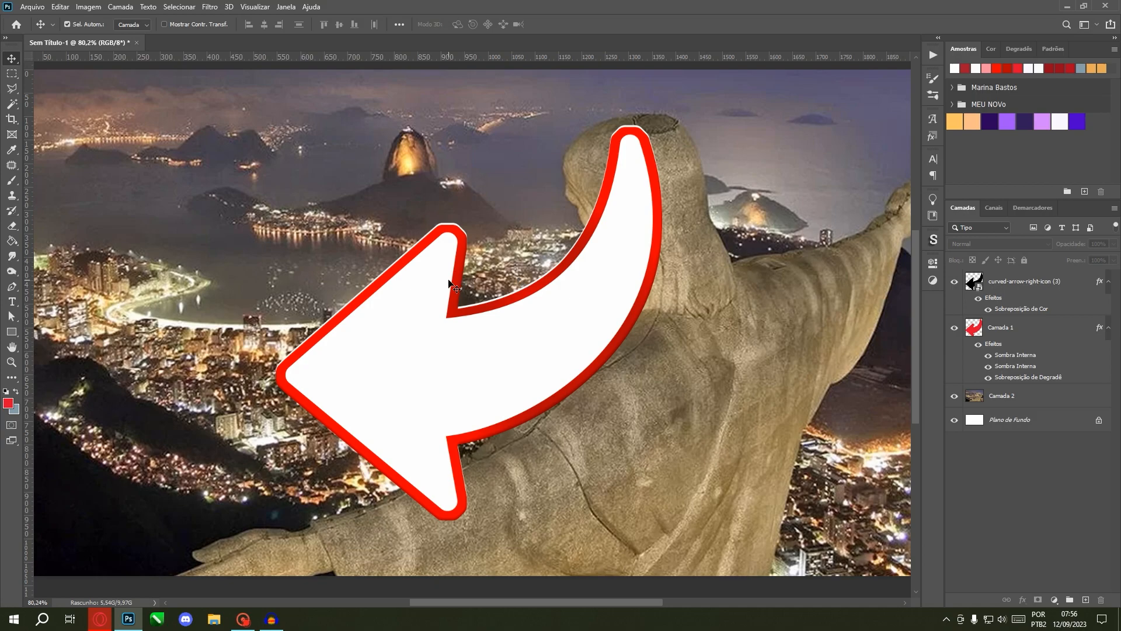
scroll(435, 289, "down", 3)
scroll(493, 320, "up", 2)
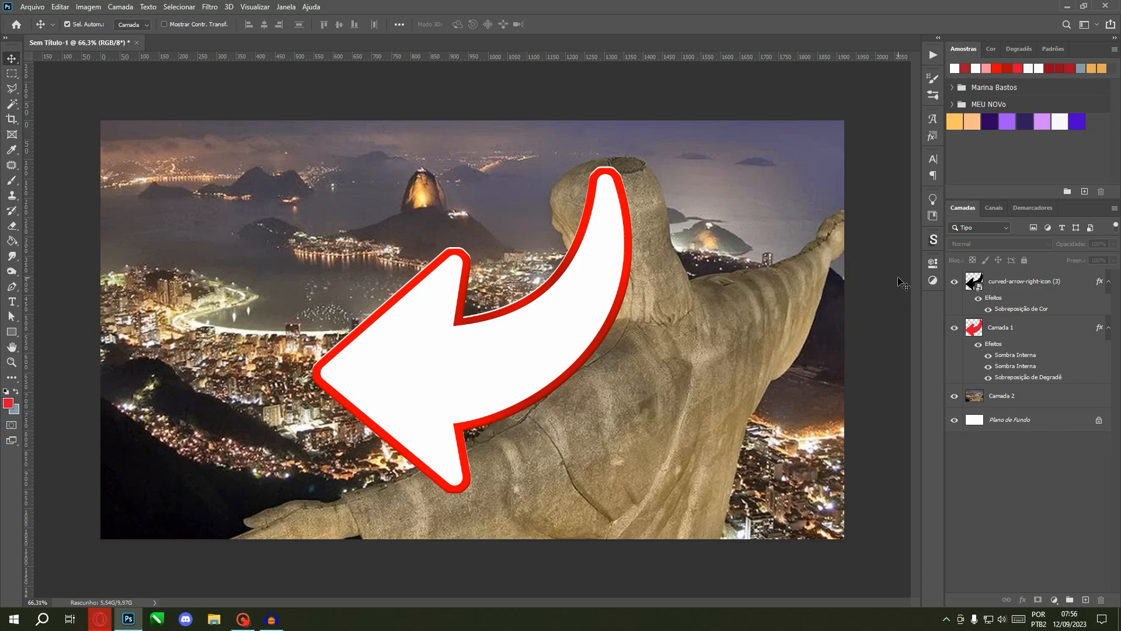
Convert the arrow icon layer and its outline layer Camada 1 together into one smart object.
left_click(1022, 333)
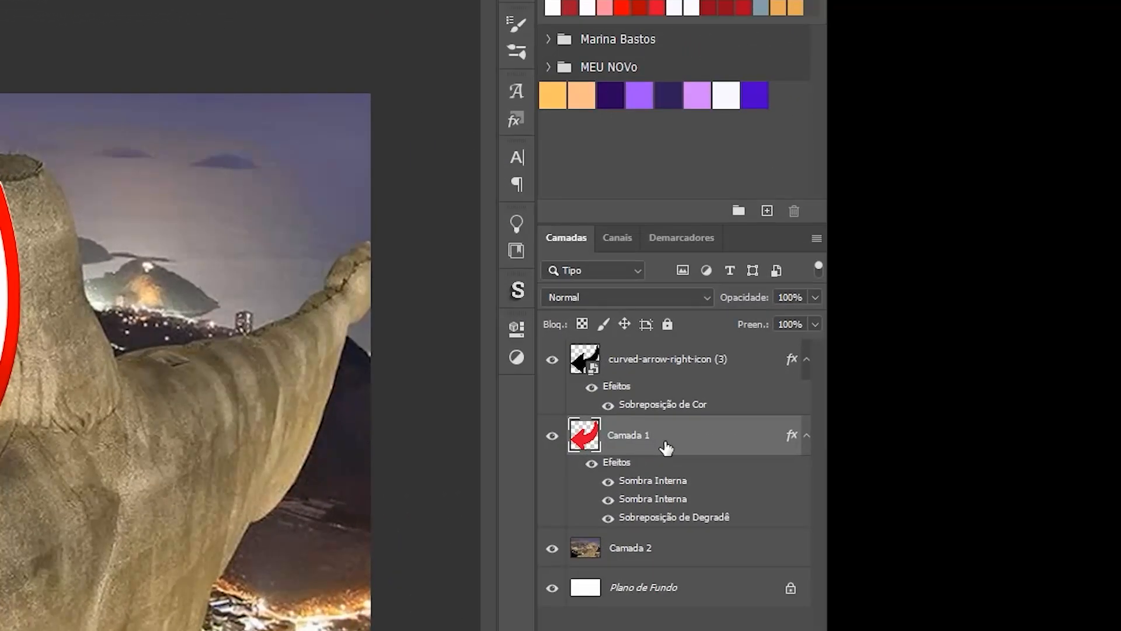
left_click(642, 374, "shift")
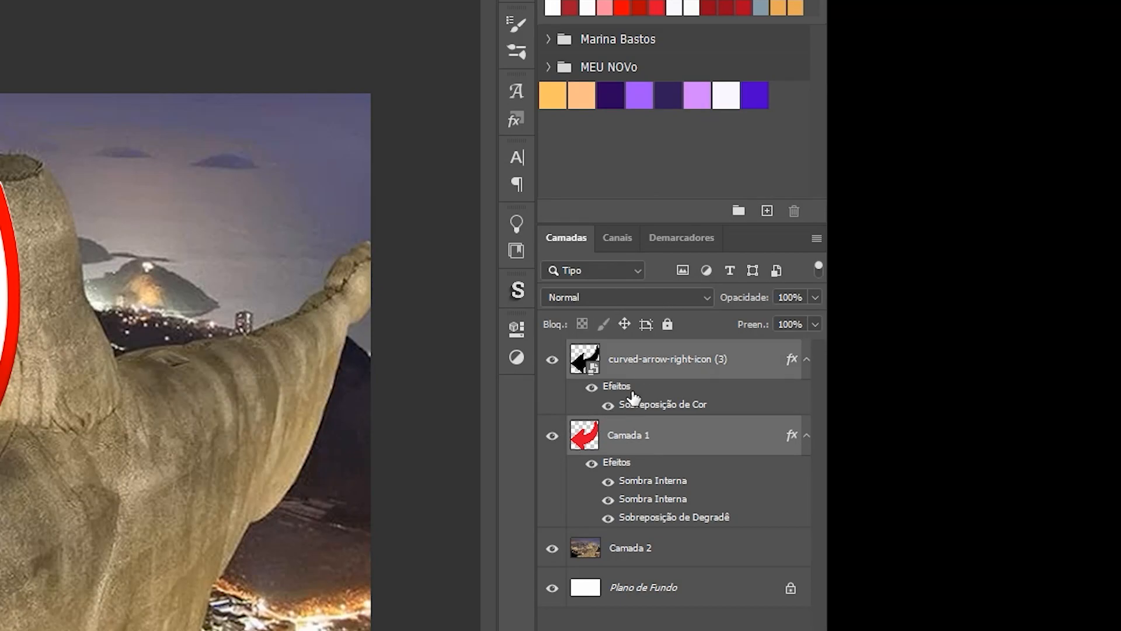
right_click(759, 365)
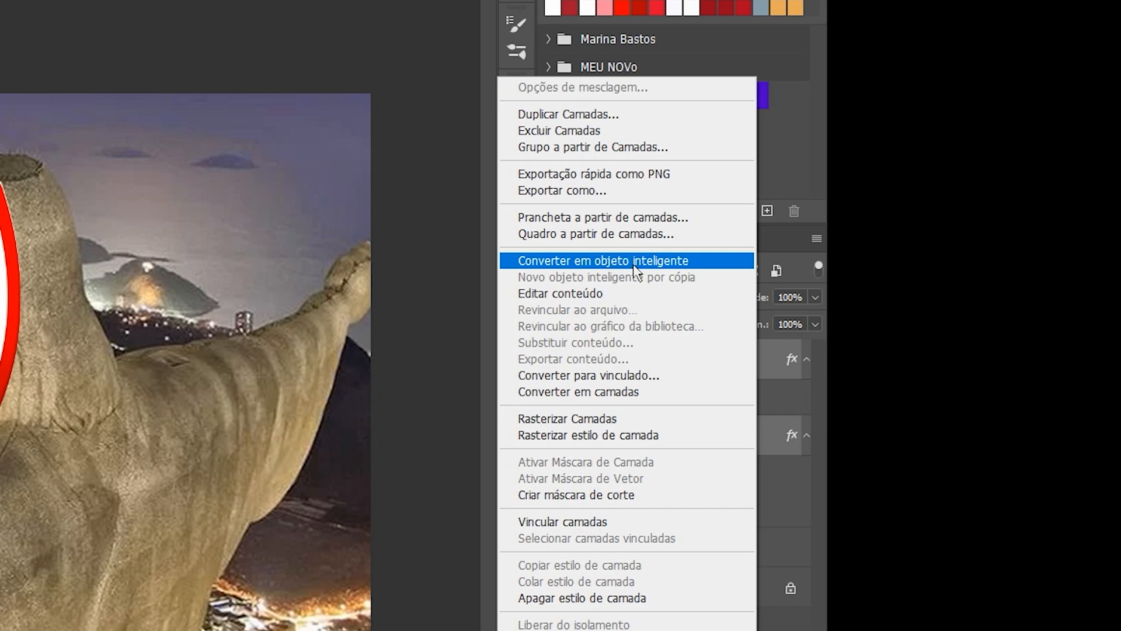
left_click(605, 262)
Move the arrow smart object slightly up and scale it down to a small size over the city.
left_click_drag(493, 371, 486, 341)
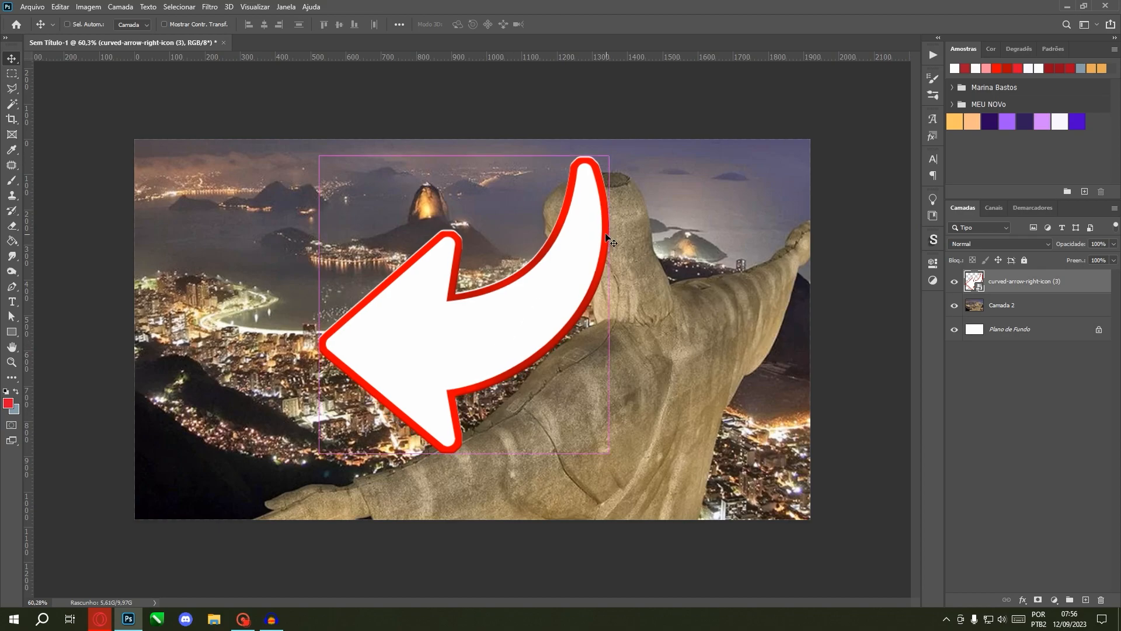
key("ctrl+t")
left_click_drag(610, 156, 482, 289)
key("Return")
scroll(456, 306, "up", 10)
scroll(463, 230, "down", 5)
Scale the small arrow smart object to about 192 × 197 px and check its outline.
key("ctrl+t")
left_click_drag(549, 331, 609, 395)
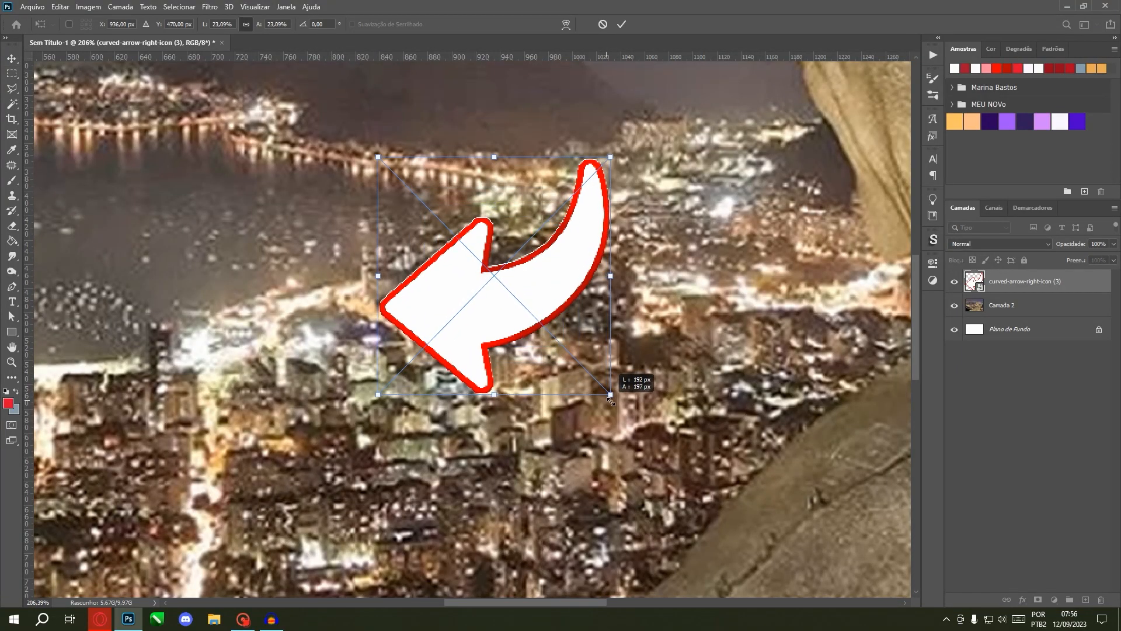
key("Return")
scroll(607, 397, "down", 1)
scroll(468, 273, "up", 5)
scroll(561, 251, "down", 10)
Undo the arrow's scaling, its move and the smart object conversion.
key("ctrl+z")
key("ctrl+z")
scroll(570, 248, "down", 5)
key("ctrl+z")
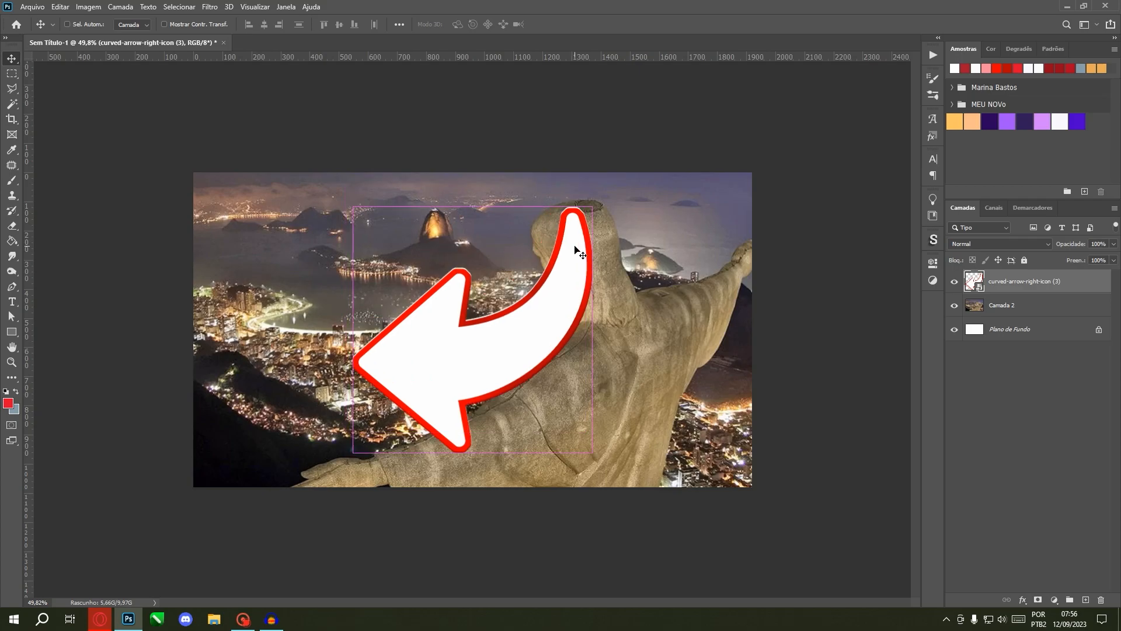
key("ctrl+z")
Try scaling the separate arrow icon layer and Camada 1 together to about 151 × 154 px and inspect the outline.
left_click(1014, 334)
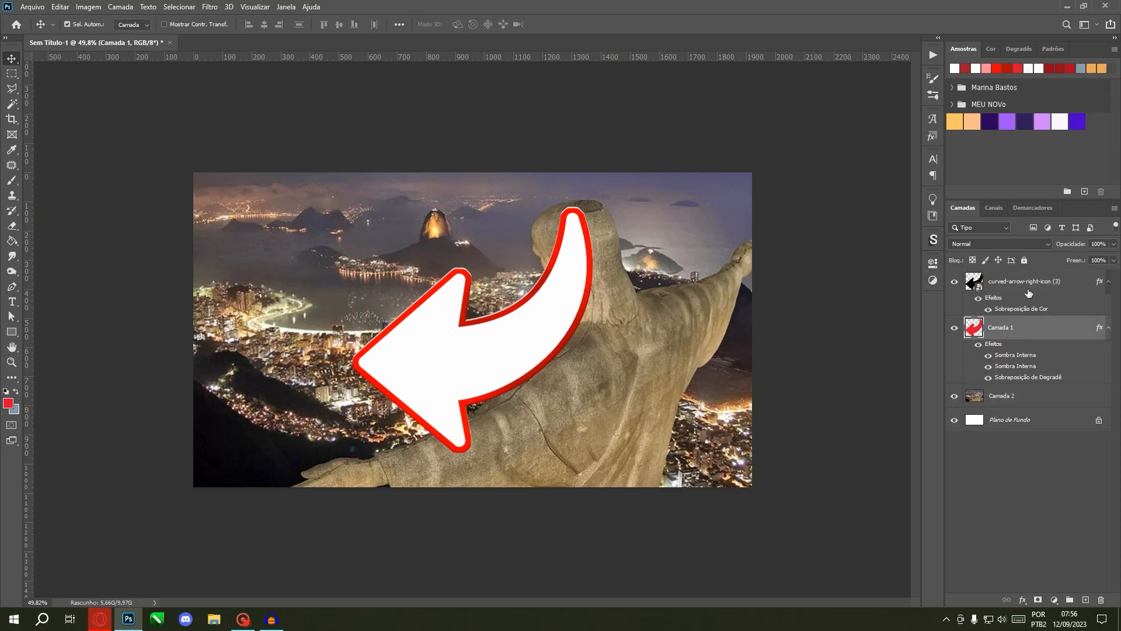
left_click(1027, 288, "ctrl")
key("ctrl+t")
left_click_drag(592, 206, 494, 308)
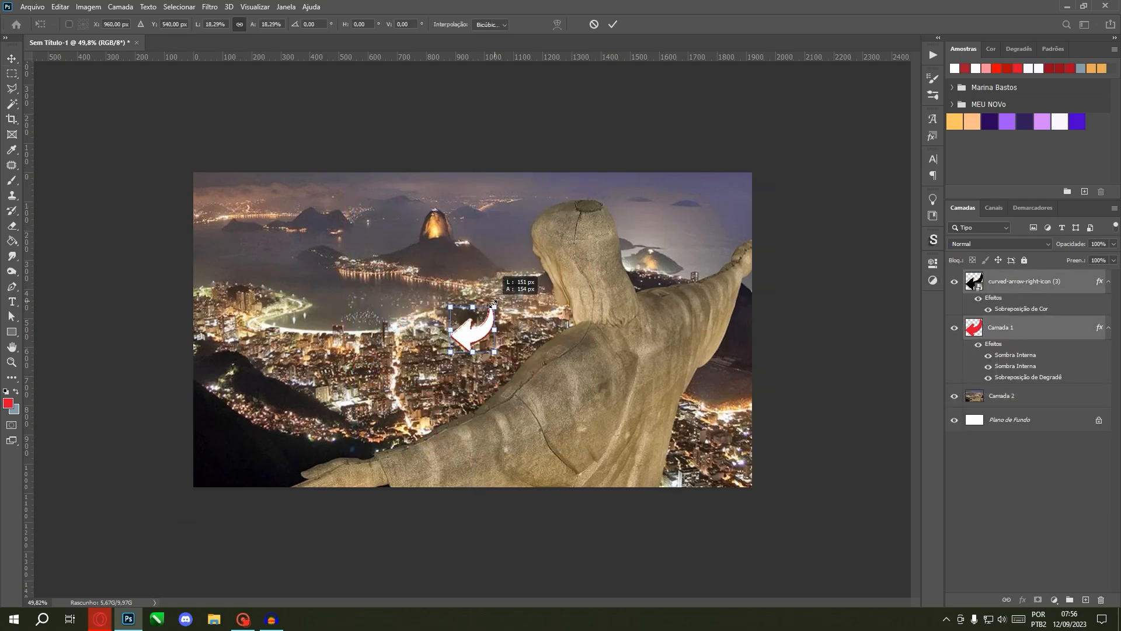
scroll(482, 279, "up", 10)
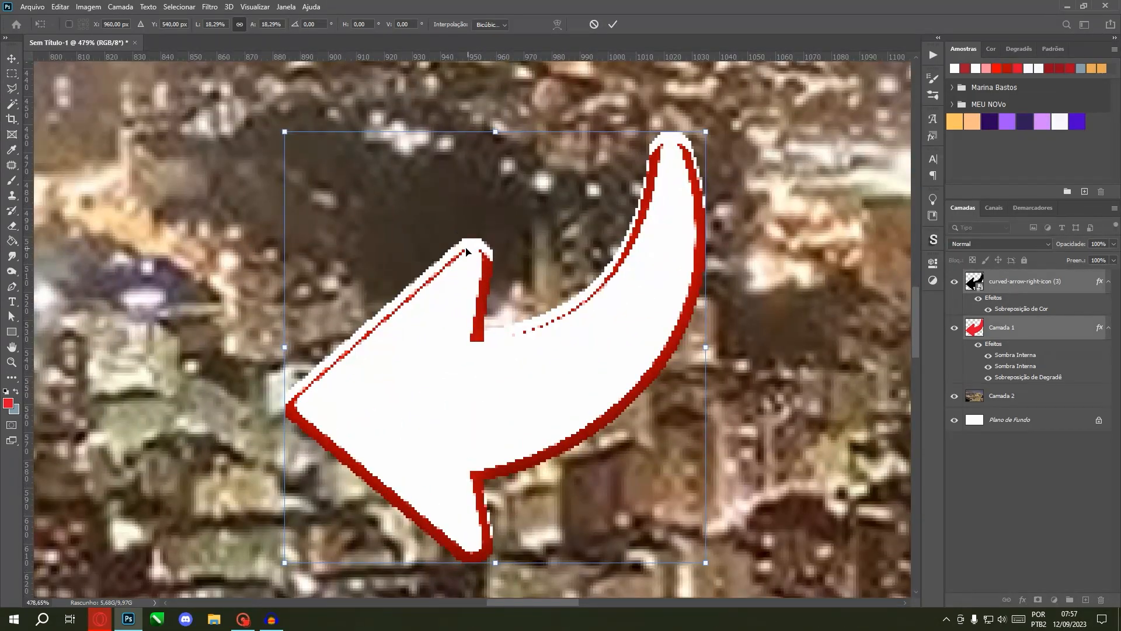
scroll(673, 217, "down", 4)
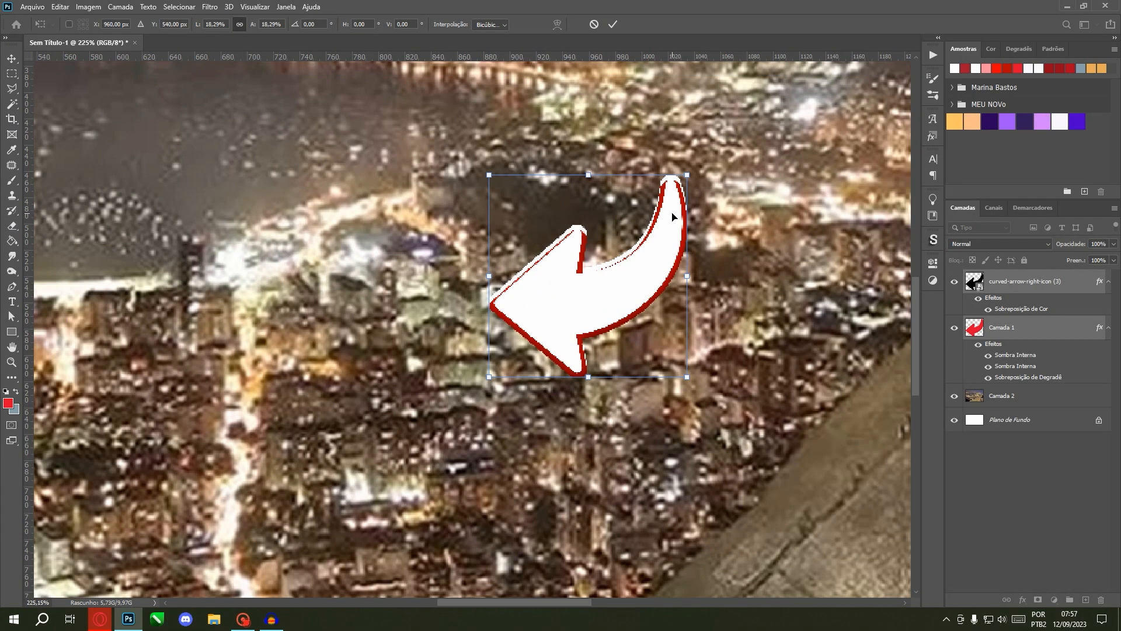
scroll(261, 72, "down", 3)
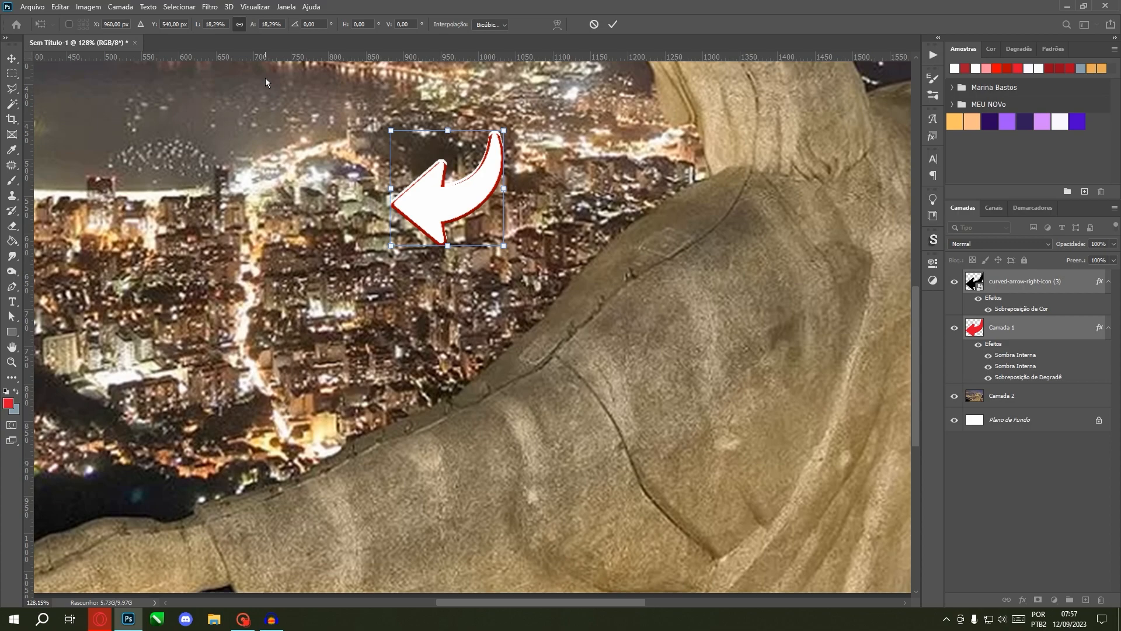
key("Escape")
key("ctrl+0")
Convert the arrow icon layer and Camada 1 together into one smart object and move it away from the statue.
key("ctrl+e")
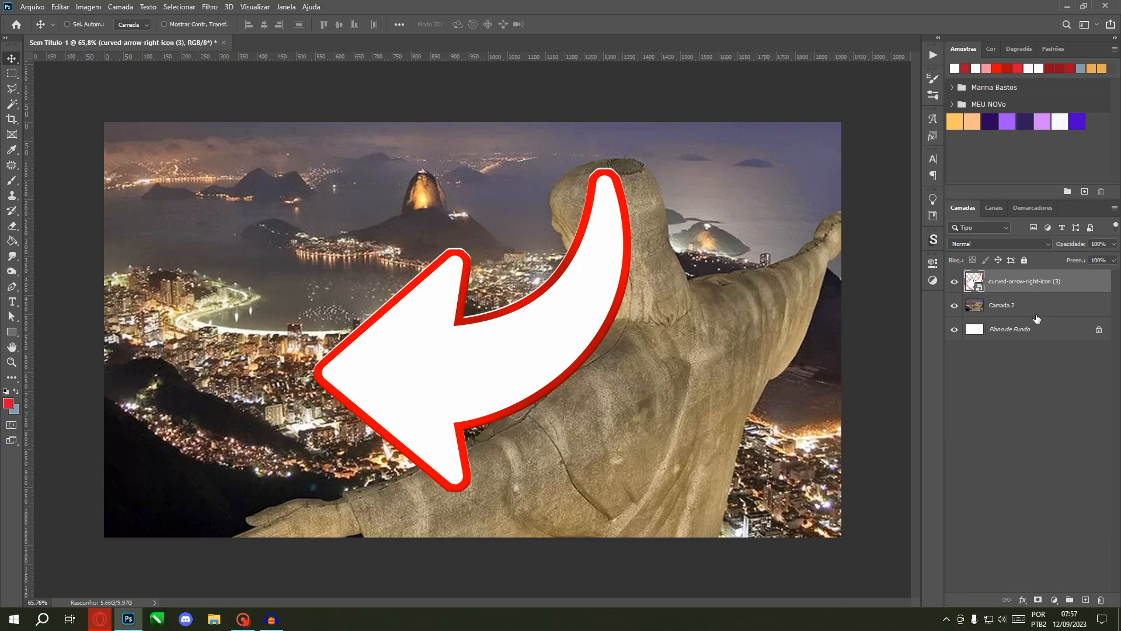
scroll(503, 368, "up", 1)
scroll(508, 362, "down", 2)
mouse_move(514, 358)
left_mouse_down()
mouse_move(483, 314)
mouse_move(497, 349)
left_mouse_up()
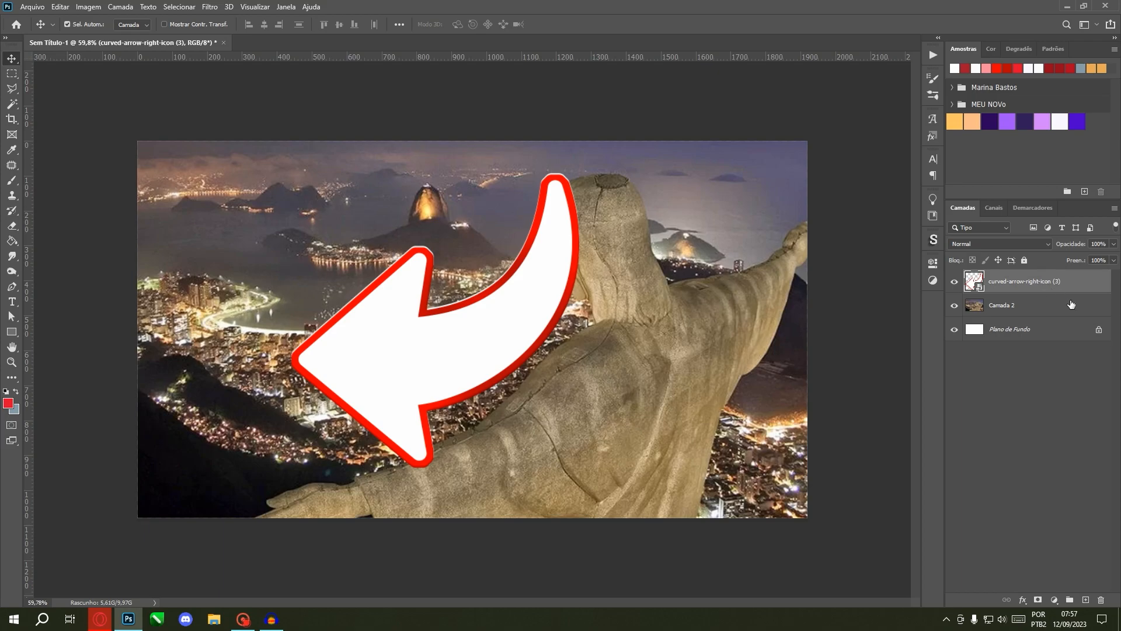
Transform the arrow smart object by flipping it horizontally.
key("ctrl+t")
right_click(436, 354)
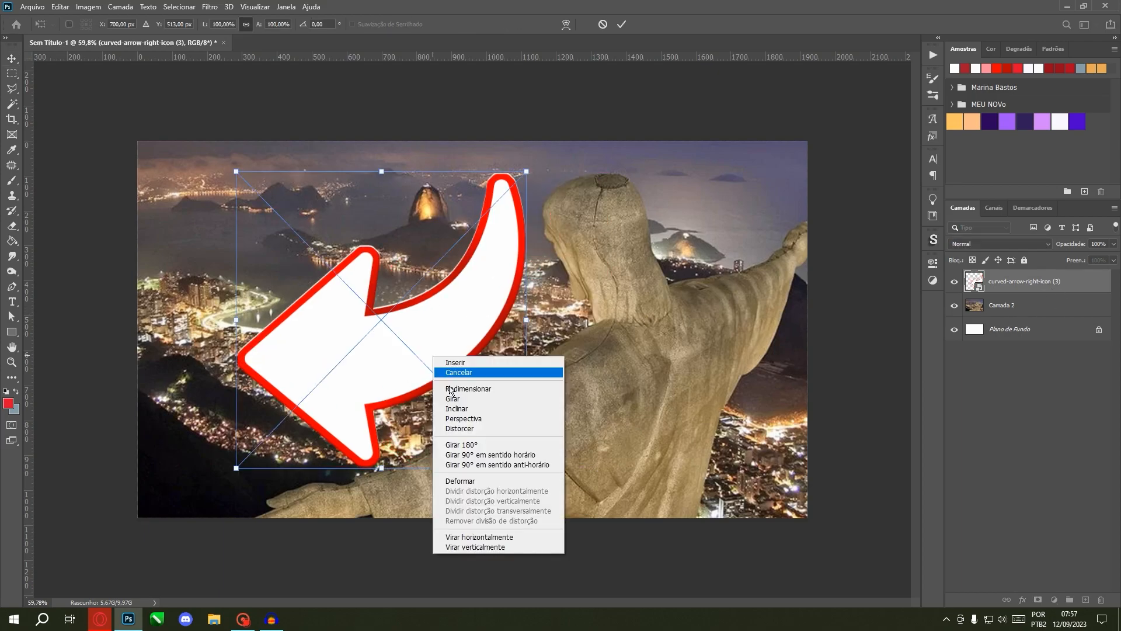
left_click(478, 537)
Scale the flipped arrow to about 77.5% and rotate it so its head points toward the statue's head.
left_click_drag(518, 421, 594, 381)
left_click_drag(605, 432, 534, 352)
left_click_drag(493, 295, 506, 334)
left_click_drag(604, 362, 613, 333)
left_click_drag(515, 327, 531, 335)
left_click_drag(578, 362, 592, 369)
left_click_drag(523, 340, 514, 325)
left_click_drag(653, 325, 664, 292)
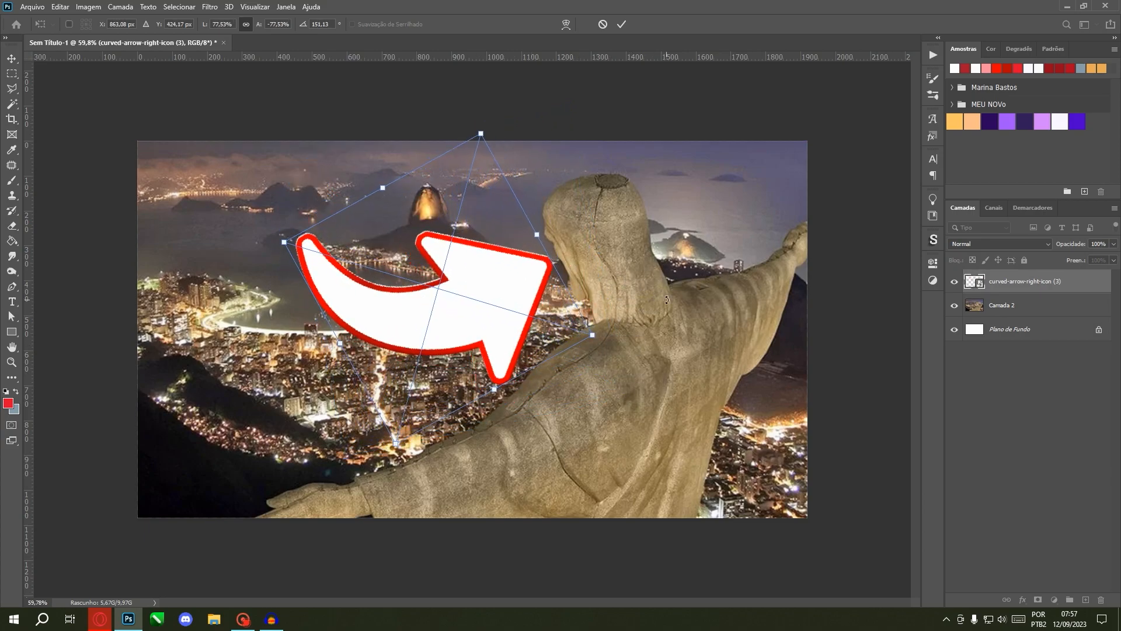
key("Return")
Add a drop shadow (Sombra Projetada) to the arrow smart object and disable global light for it.
scroll(397, 269, "up", 5)
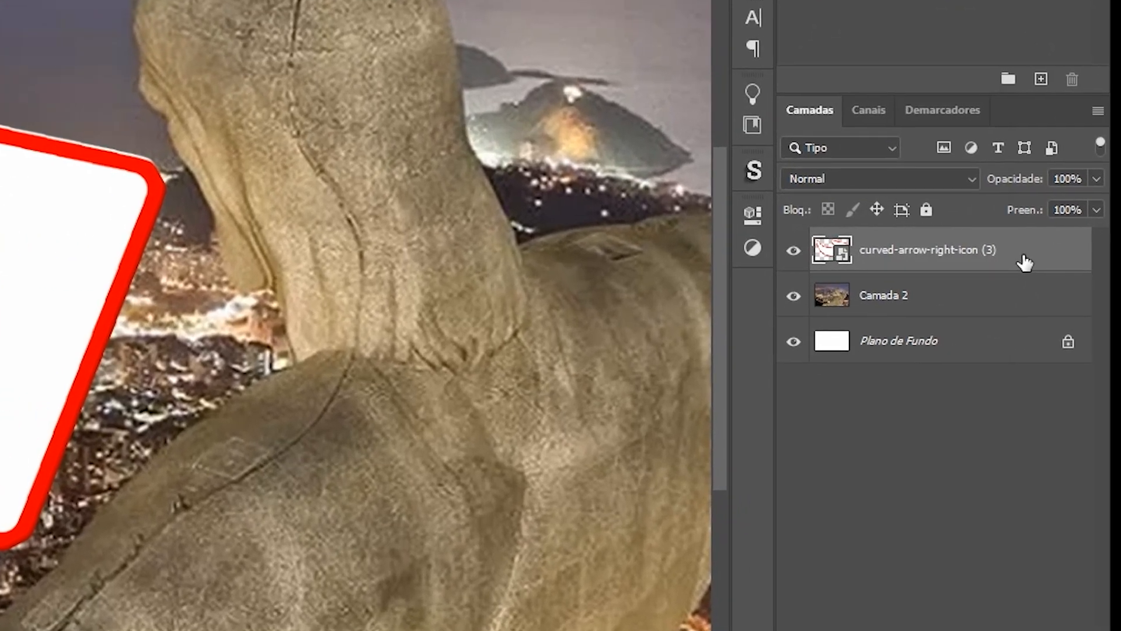
double_click(1024, 263)
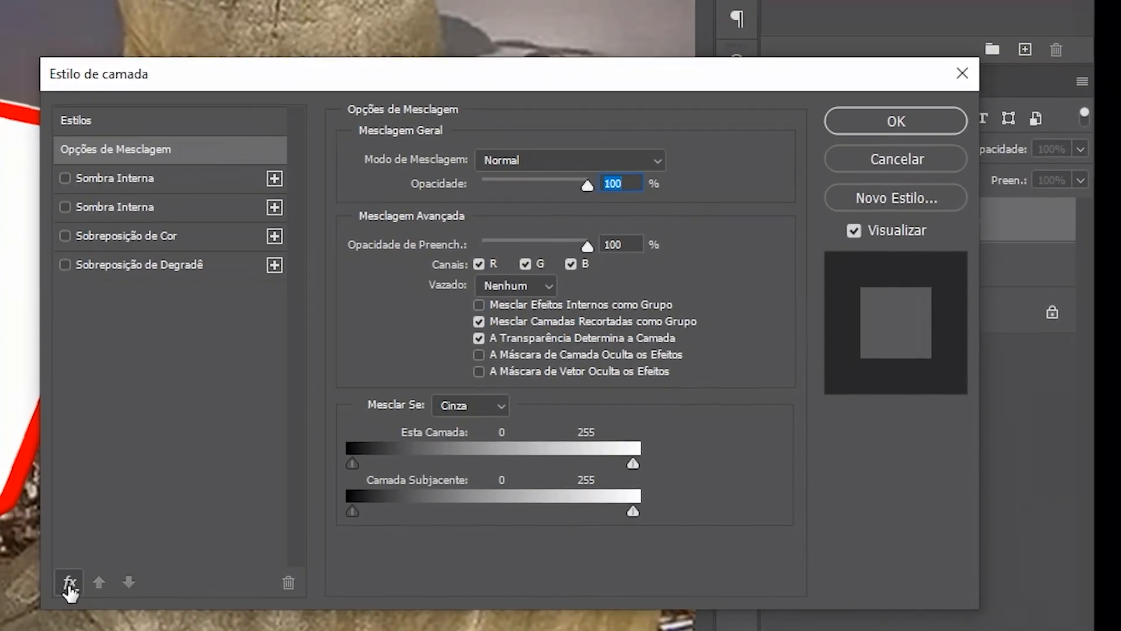
left_click(69, 582)
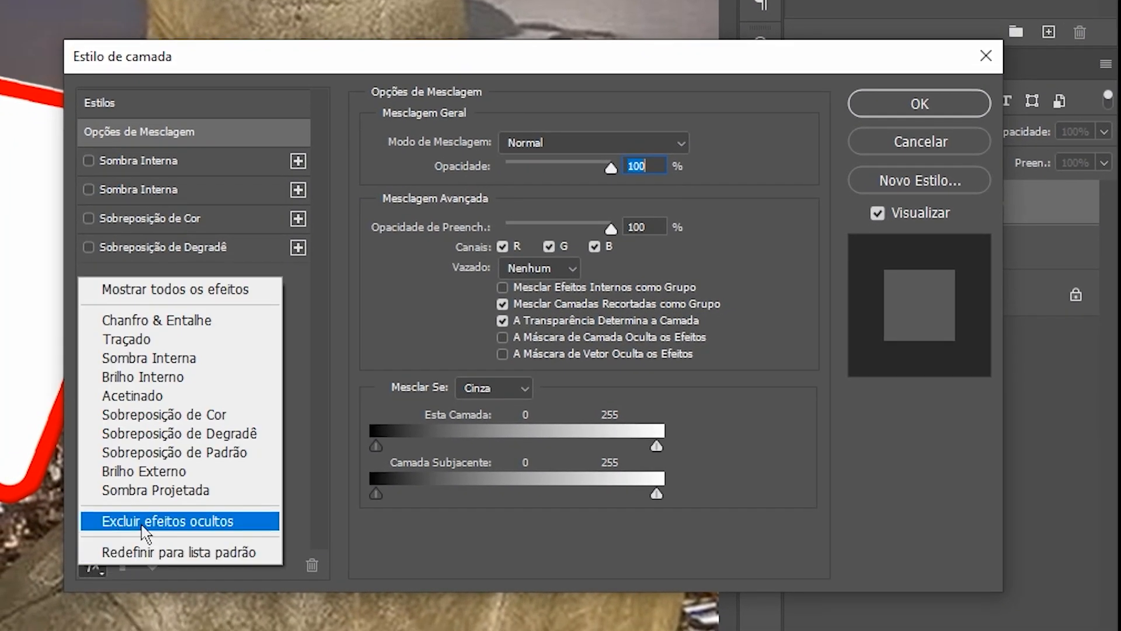
left_click(153, 491)
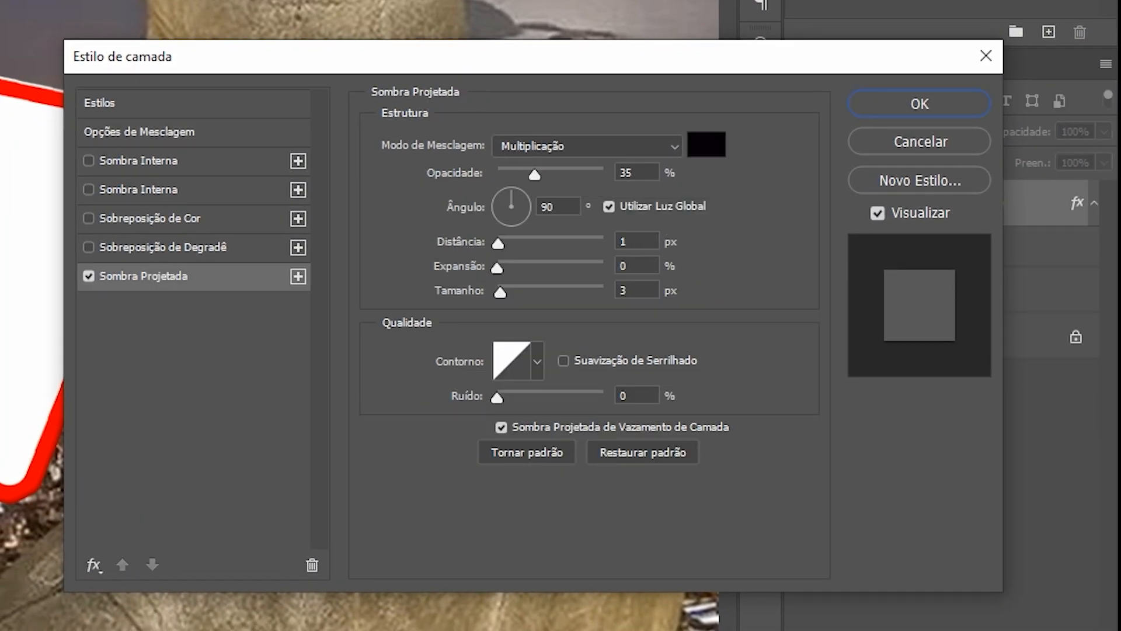
left_click(619, 205)
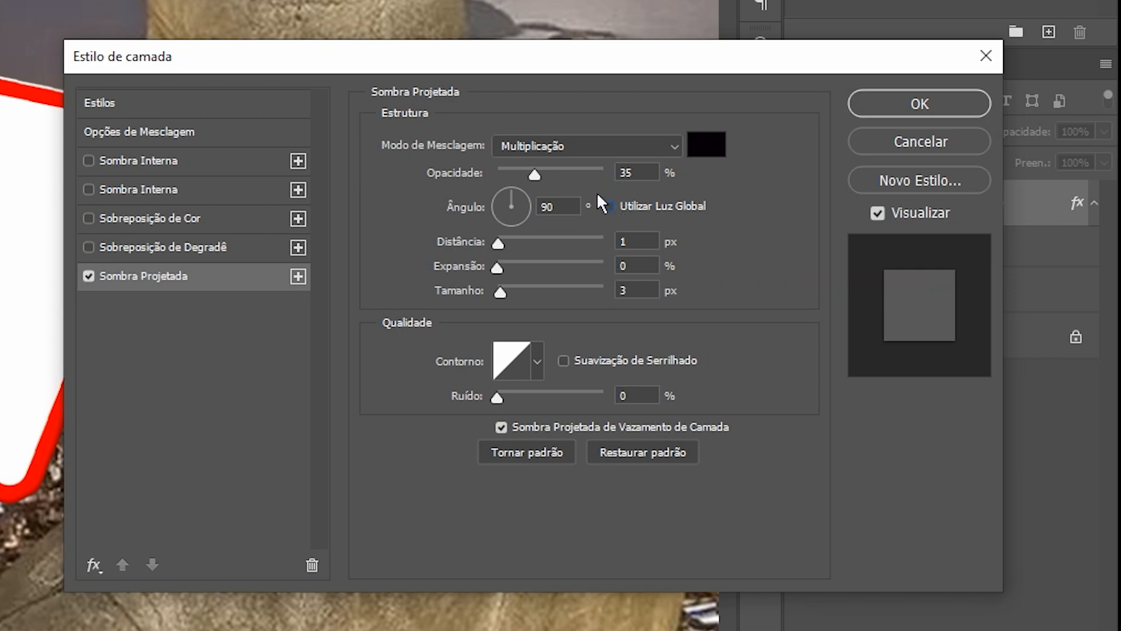
Set the drop shadow's opacity to 35%, its distance to 19 px and its size to 21 px.
left_click_drag(538, 170, 567, 172)
left_click_drag(495, 245, 509, 236)
left_click_drag(501, 292, 513, 285)
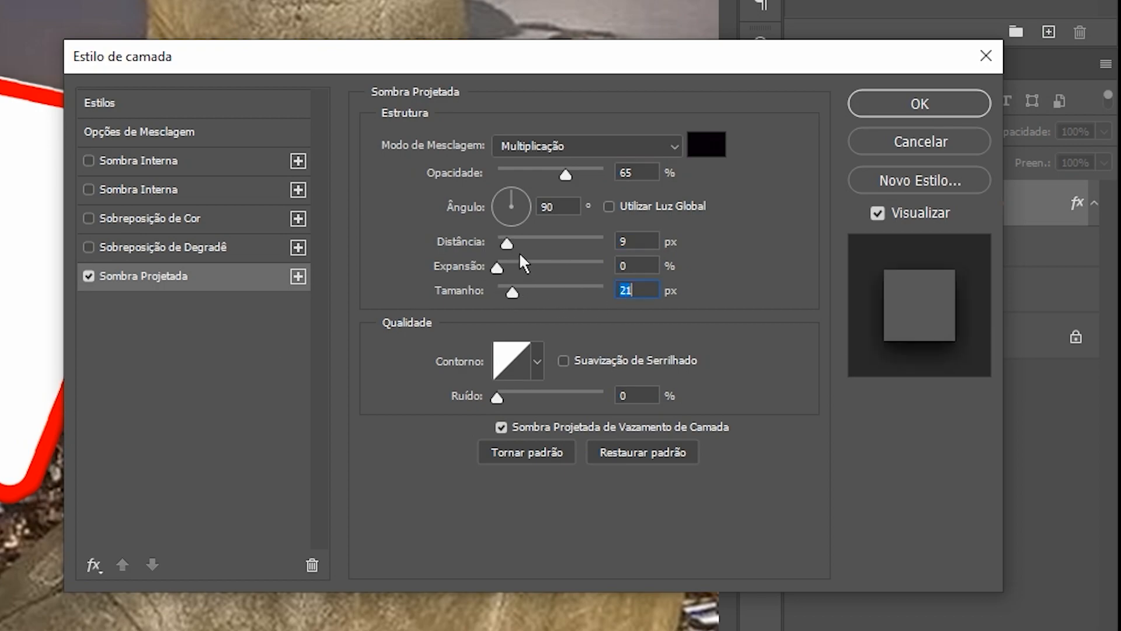
left_click_drag(510, 243, 518, 239)
left_click(535, 169)
left_click_drag(538, 169, 531, 168)
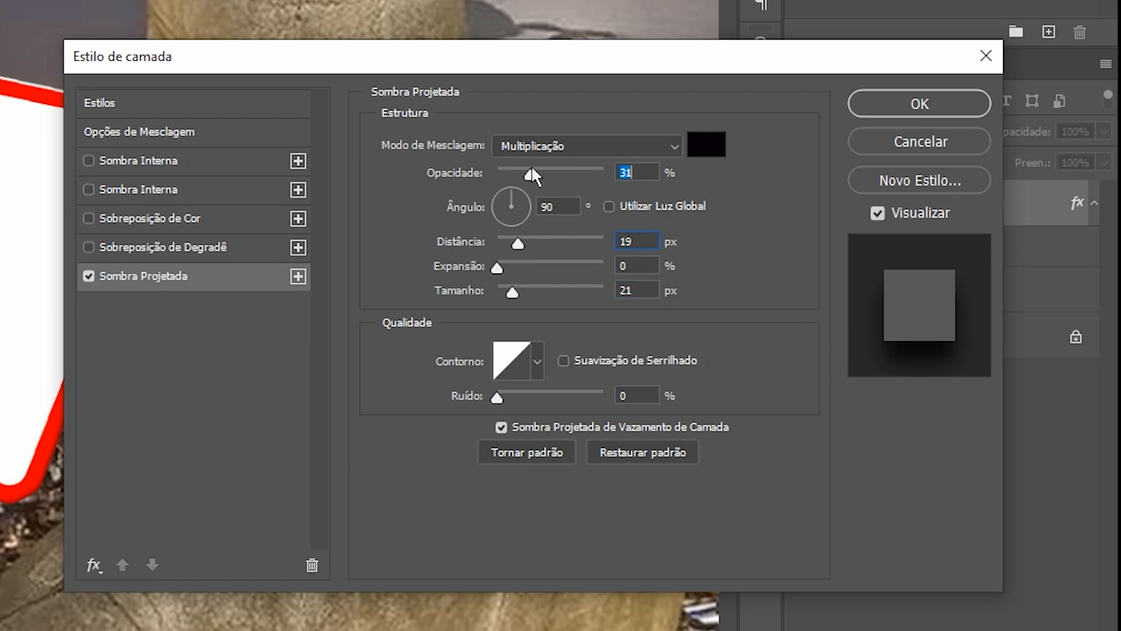
Add a second drop shadow with 46% opacity, 7 px distance and 9 px size.
left_click(297, 278)
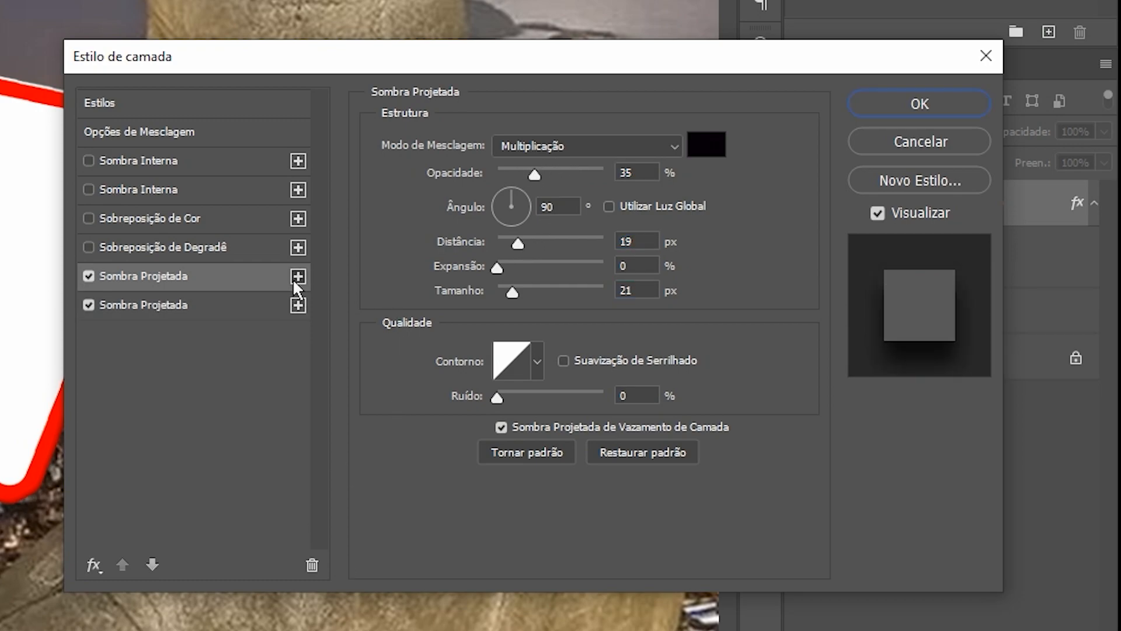
left_click_drag(513, 291, 506, 293)
left_click_drag(520, 245, 507, 244)
mouse_move(556, 169)
left_mouse_down()
mouse_move(564, 175)
mouse_move(545, 174)
left_mouse_up()
left_click_drag(500, 238, 506, 237)
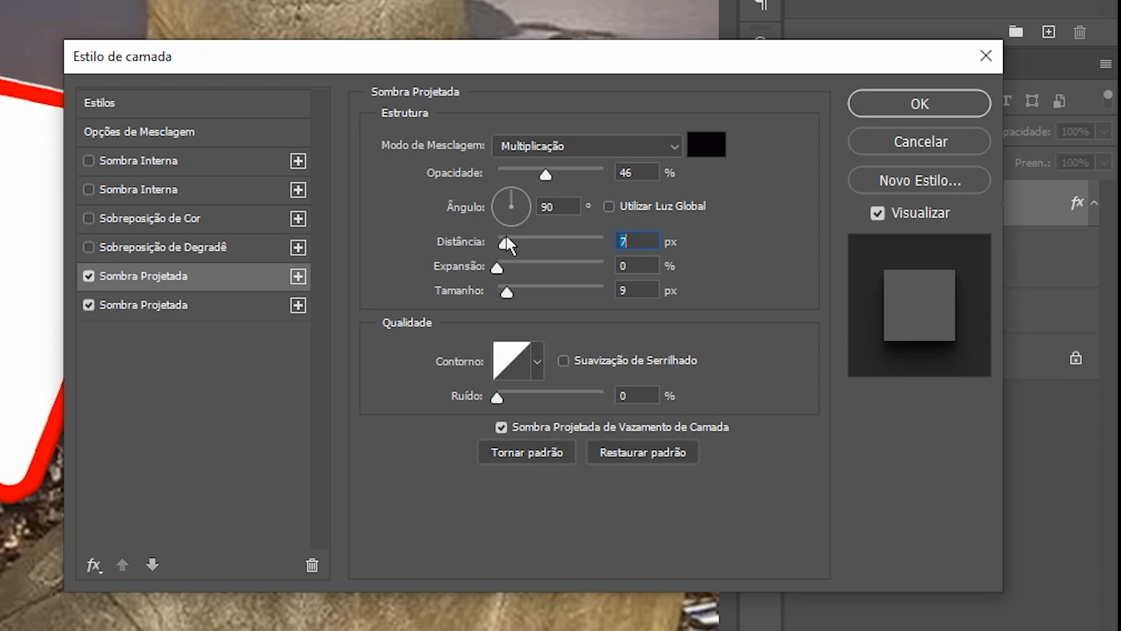
Set the larger shadow to 24 px size and 19% opacity, the smaller one to 34% opacity, and apply the layer style.
left_click(172, 301)
left_click_drag(511, 292, 513, 292)
mouse_move(531, 175)
left_mouse_down()
mouse_move(505, 173)
mouse_move(522, 167)
left_mouse_up()
left_click_drag(533, 168, 535, 165)
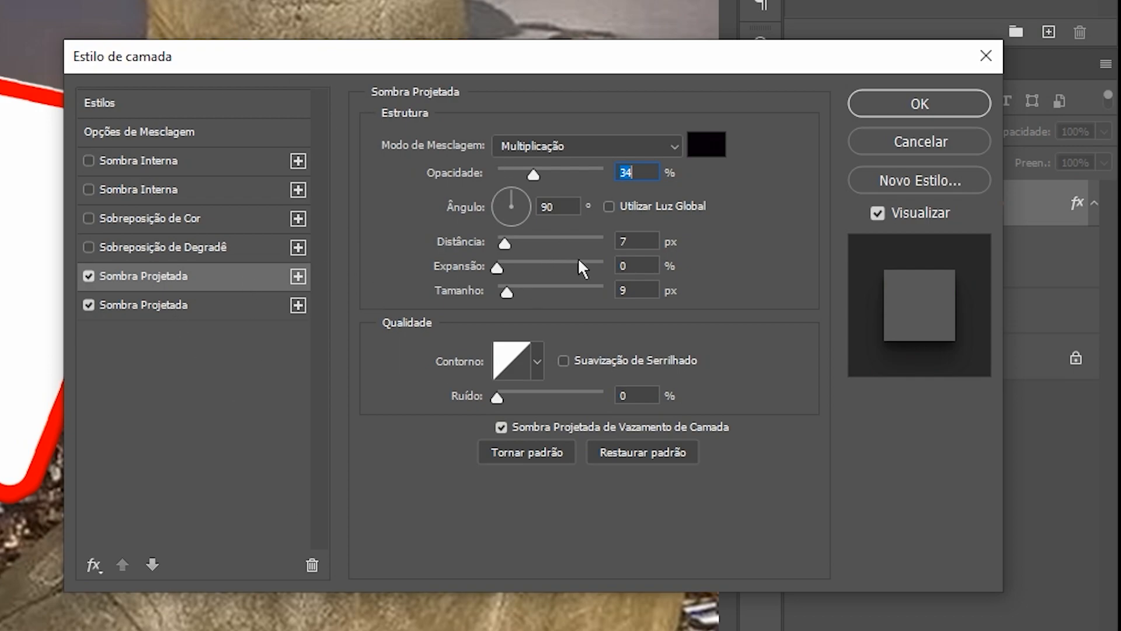
left_click(219, 305)
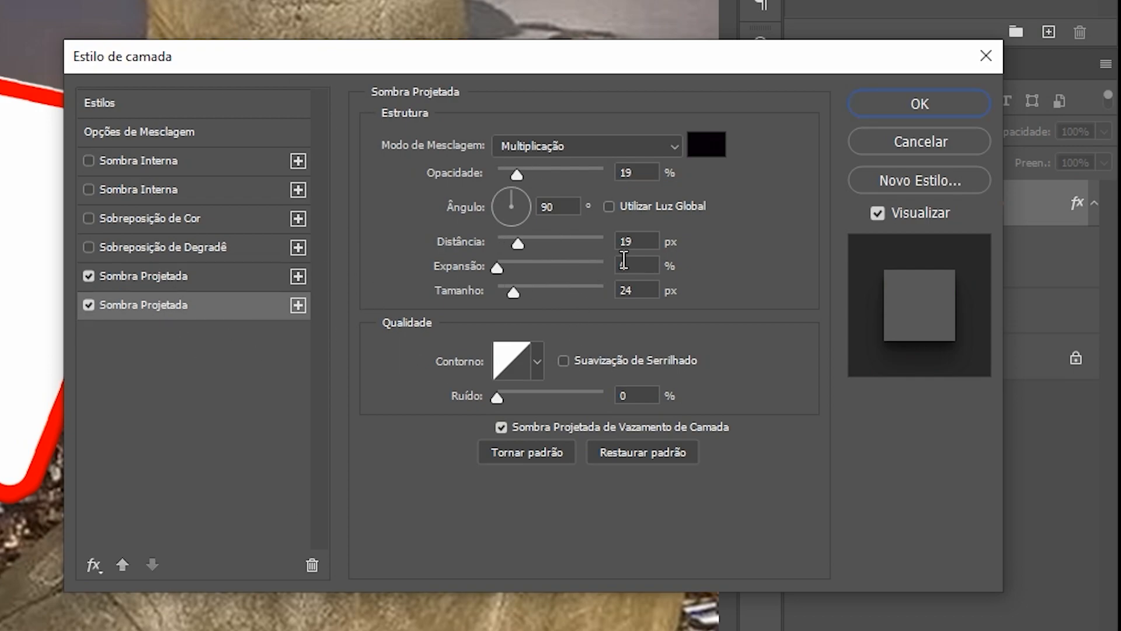
left_click(957, 105)
Scale the shadowed arrow down slightly, keeping its head near the statue.
scroll(206, 179, "down", 8)
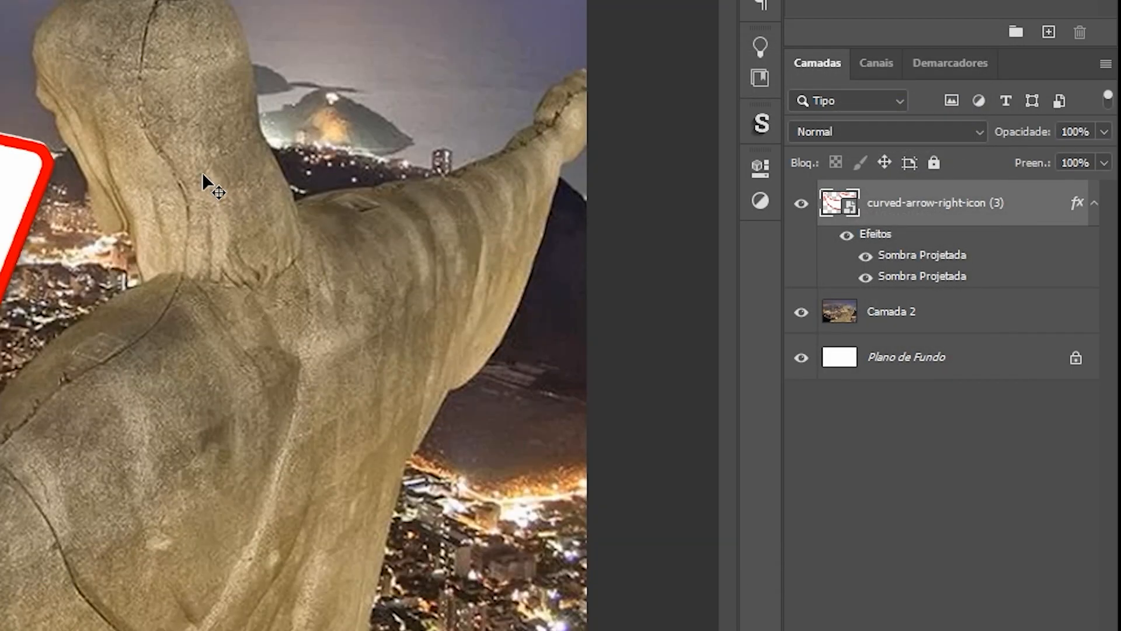
left_click(178, 324)
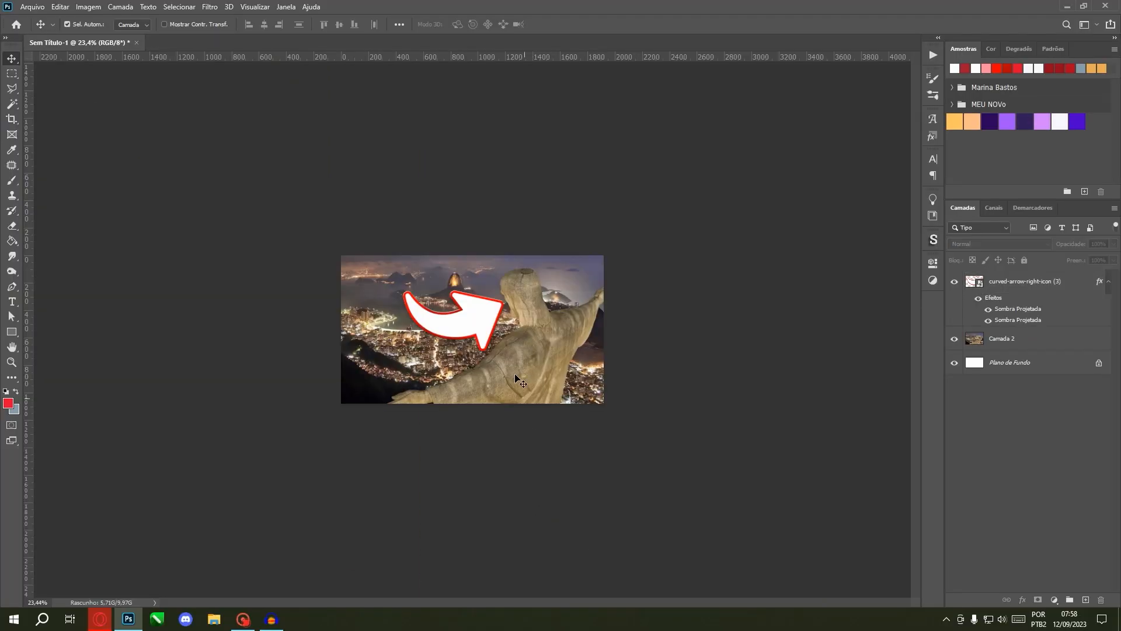
left_click(474, 313)
scroll(474, 313, "up", 13)
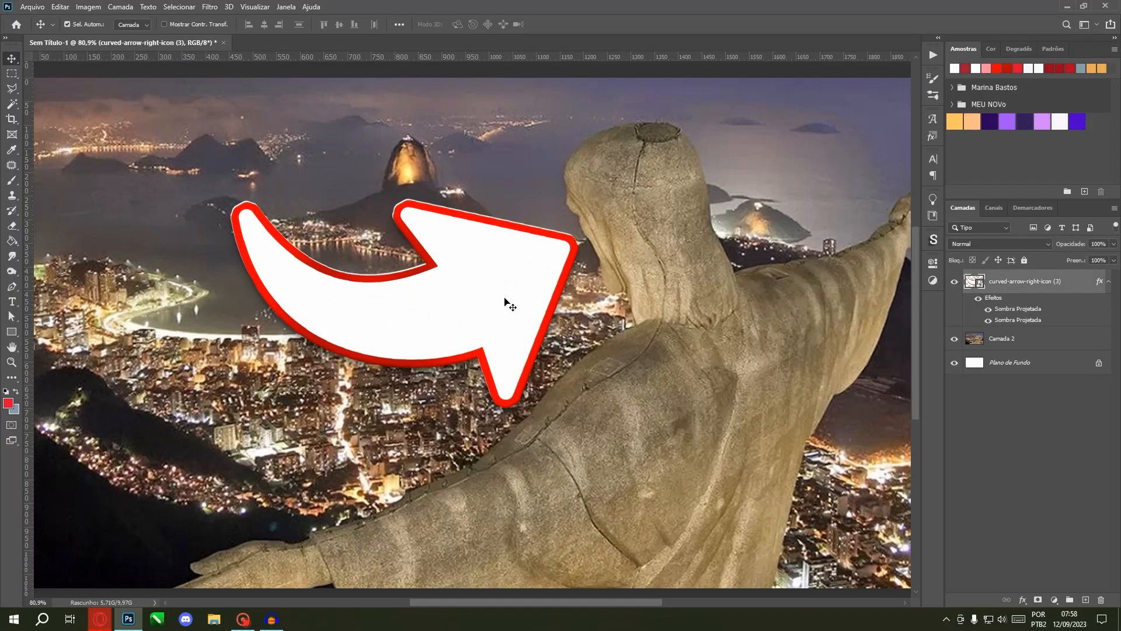
key("ctrl+t")
left_click_drag(215, 213, 302, 251)
key("Return")
Move the arrow slightly away from the statue and rotate it by a small amount.
left_click_drag(507, 294, 487, 303)
key("ctrl+t")
left_click_drag(698, 335, 699, 327)
key("Return")
scroll(586, 369, "down", 8)
scroll(537, 362, "up", 4)
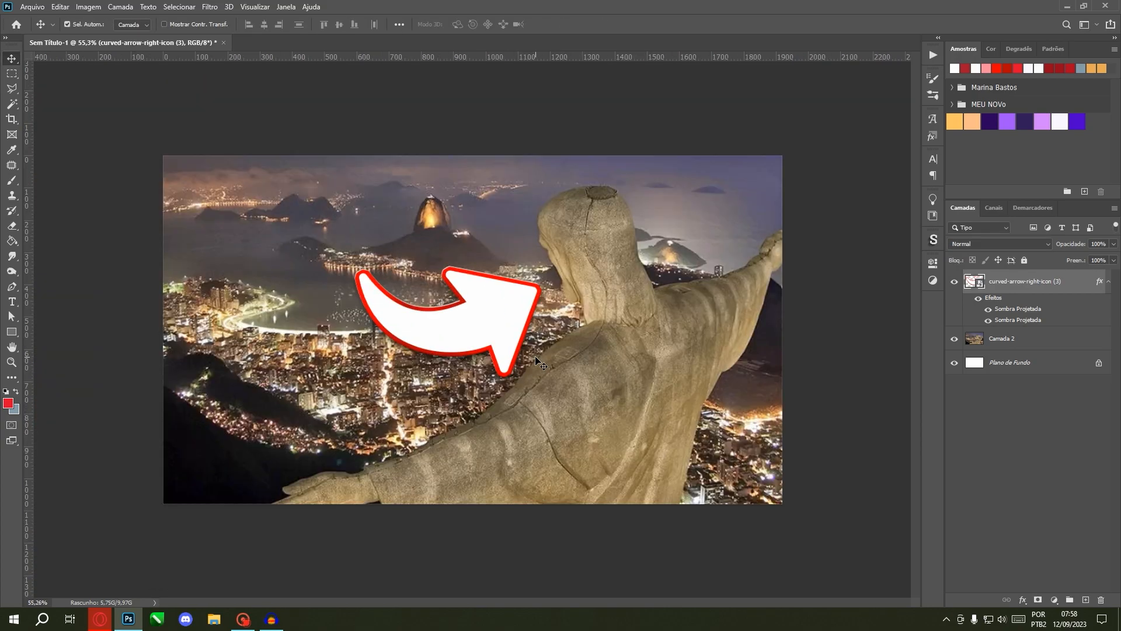
Create a new layer above the arrow and set up a soft round brush (Redondo macio) at 144 px and 23% opacity.
scroll(535, 358, "up", 5)
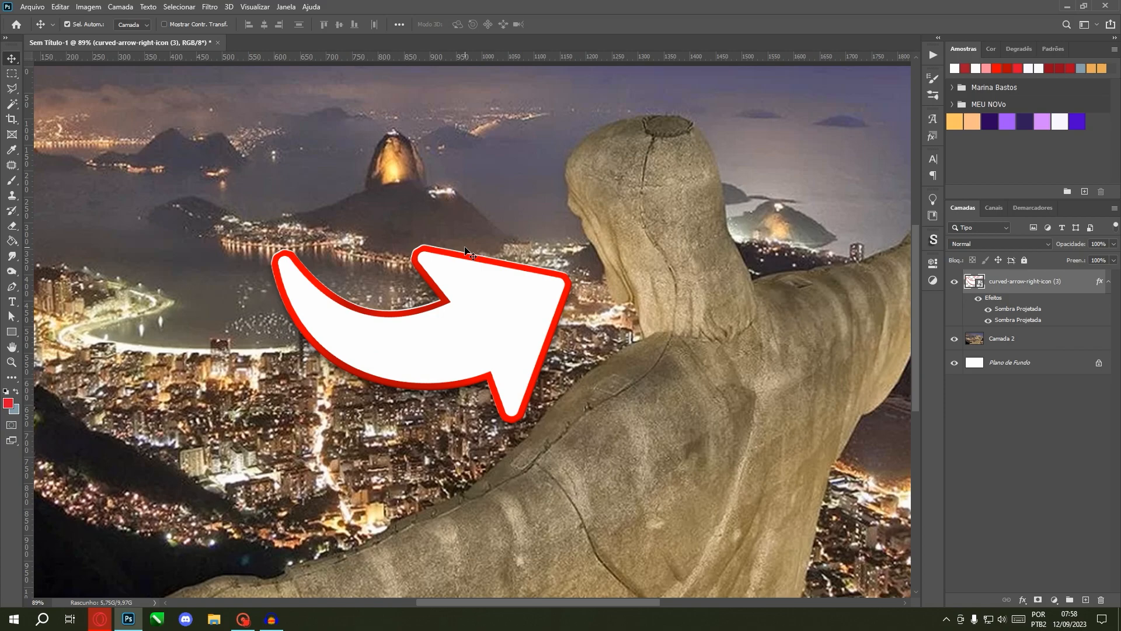
left_click(1085, 600)
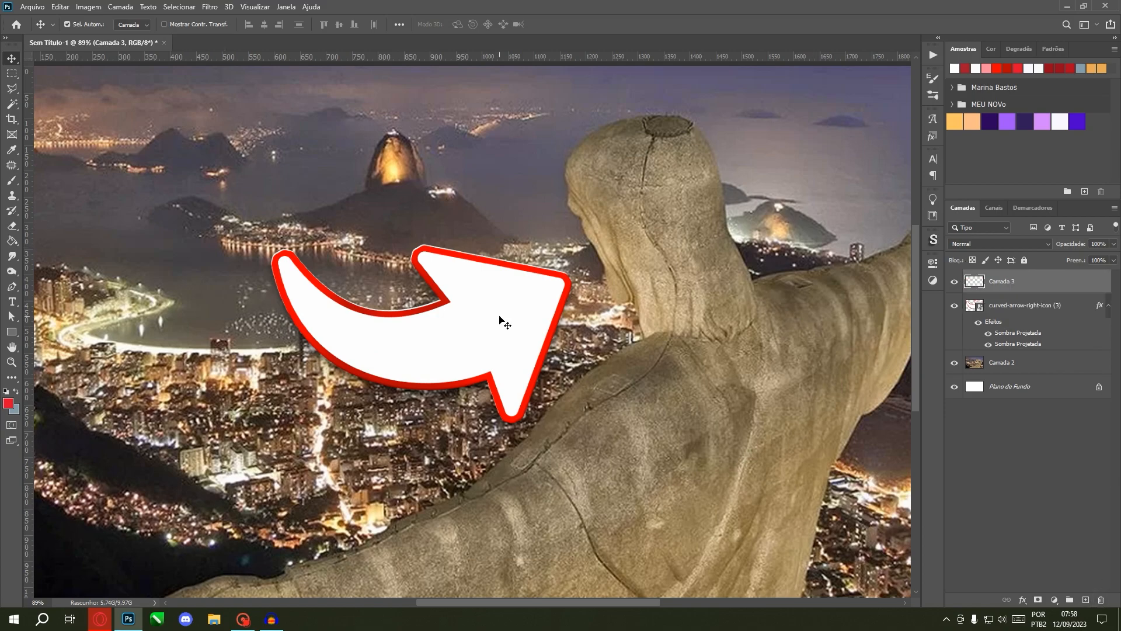
left_click(12, 180)
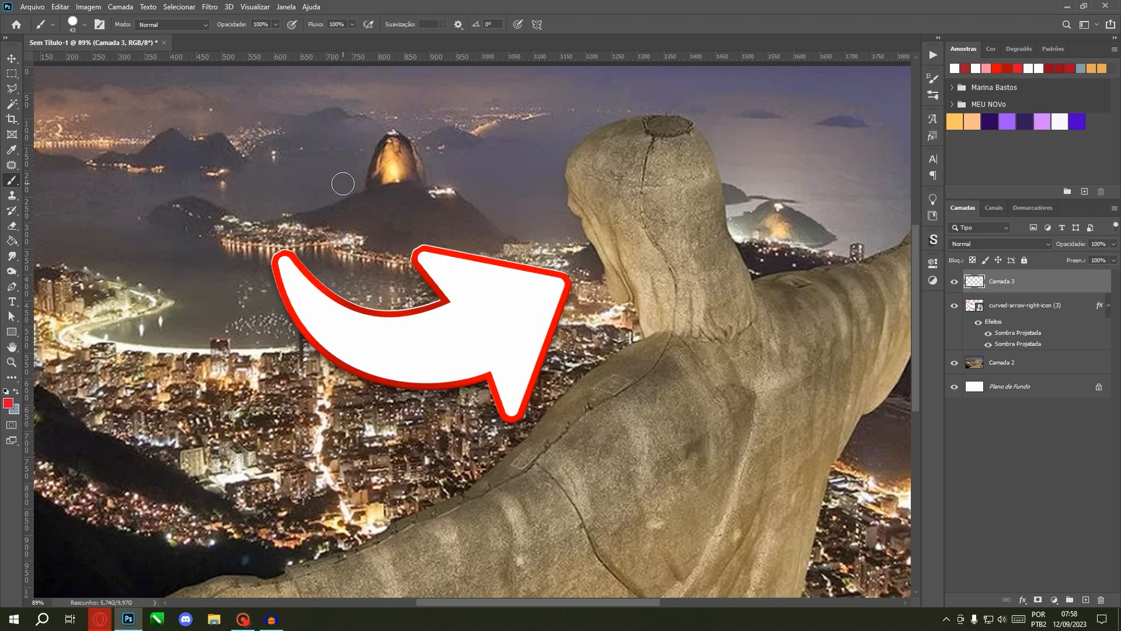
right_click(473, 279)
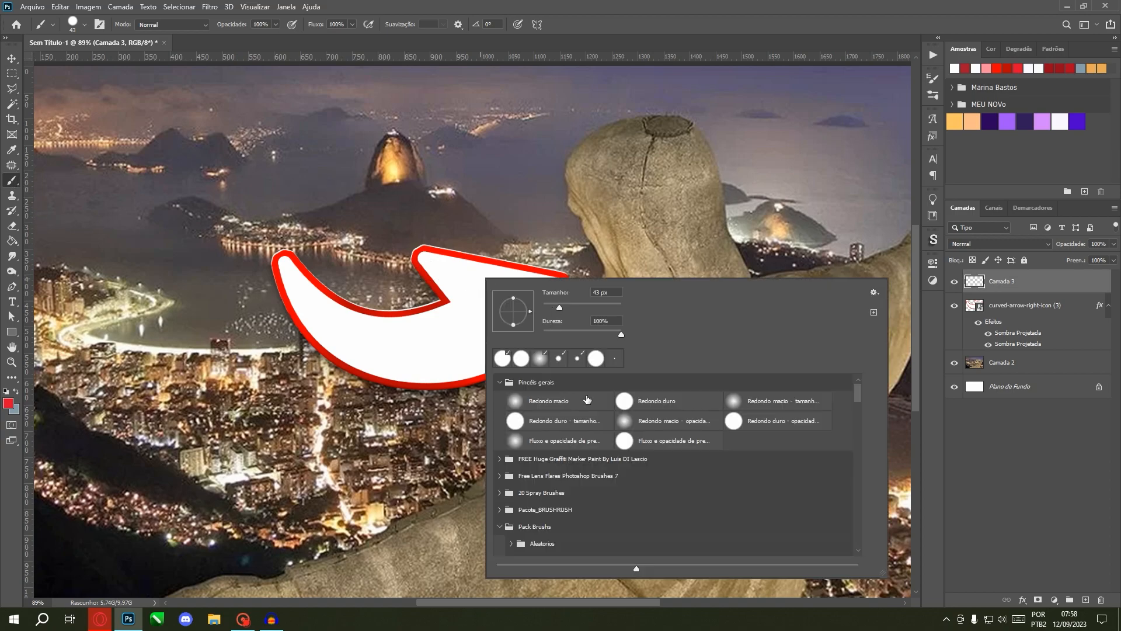
left_click(549, 402)
right_click(429, 240, "alt")
left_click_drag(446, 242, 458, 237)
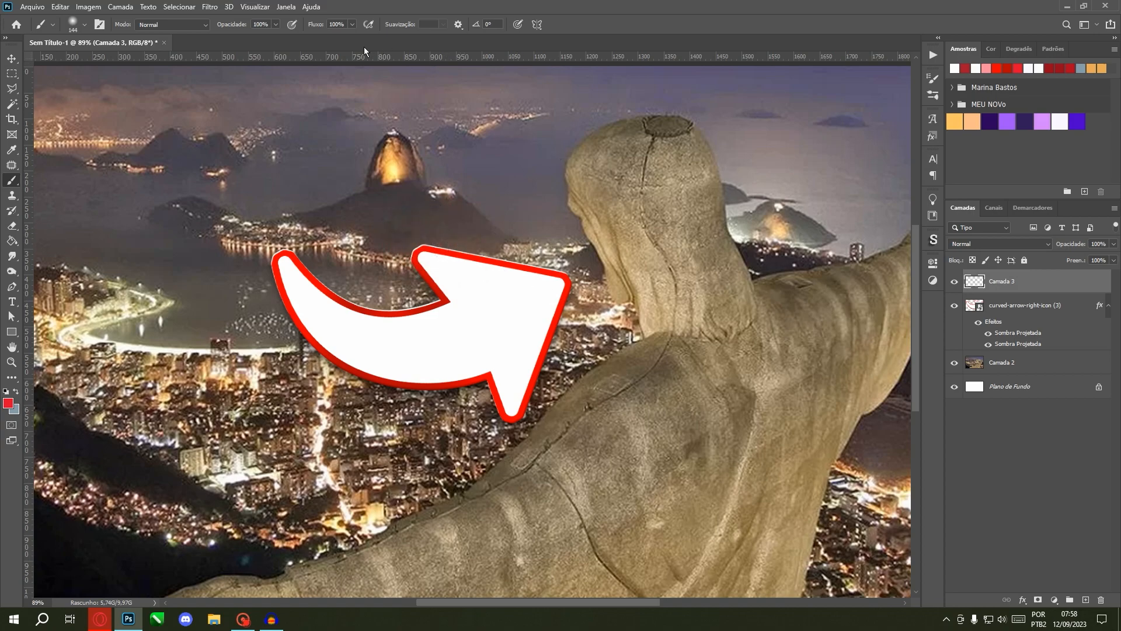
left_click_drag(223, 30, 201, 29)
Paint soft glows in the outline's red over the arrow's tip and the lower inner corner of its head.
scroll(573, 277, "up", 5)
scroll(575, 277, "up", 2)
left_click(581, 277)
left_click_drag(488, 388, 548, 143)
left_click(451, 262)
left_click(451, 263)
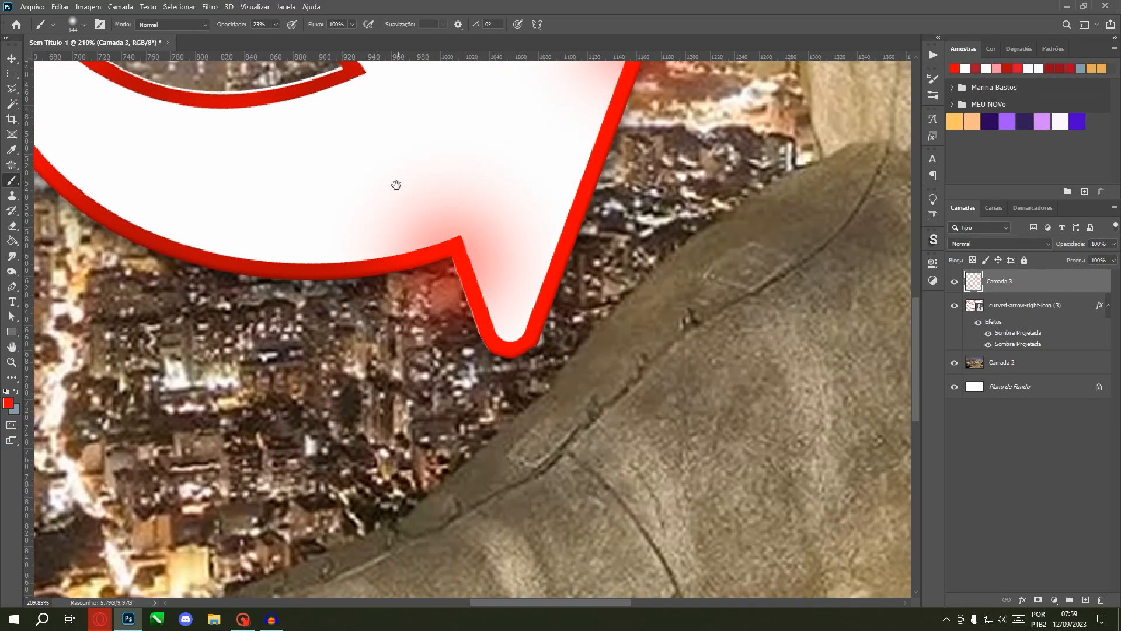
Reduce the brush size and paint soft red glows at the arrowhead's upper inner corner and upper barb, using 64 px for the barb.
left_click_drag(395, 183, 629, 423)
left_click_drag(588, 296, 540, 297)
left_click(585, 309)
left_click_drag(555, 196, 570, 194)
left_click(548, 188)
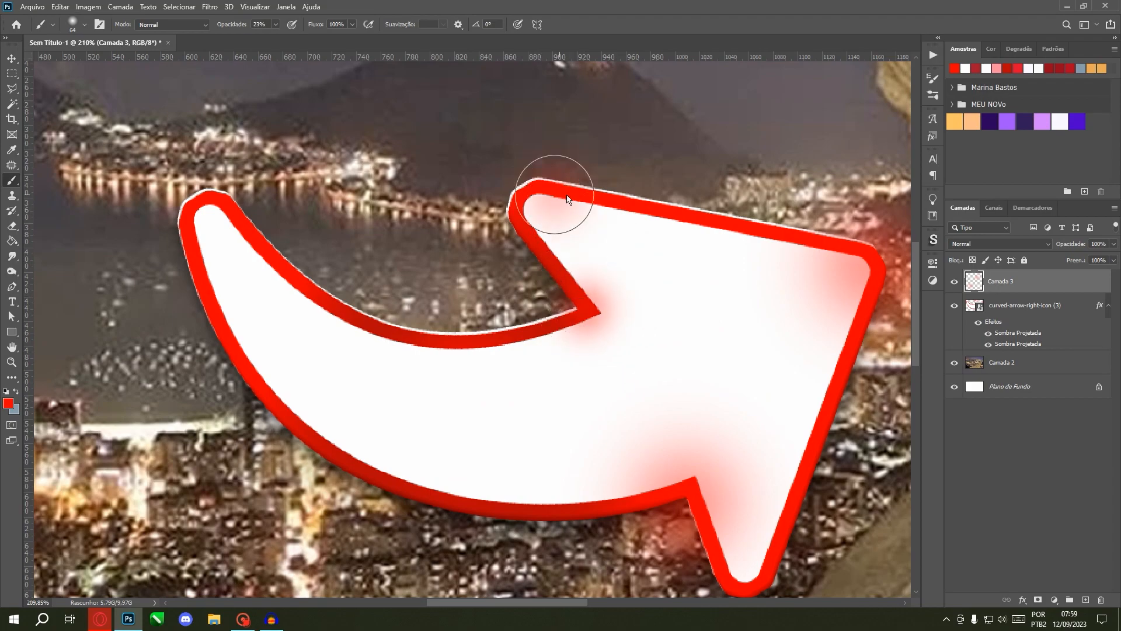
Enlarge the brush to 138 px and paint a soft red glow over the end of the arrow's tail.
left_click_drag(658, 262, 916, 276)
scroll(476, 272, "down", 1)
left_click_drag(448, 273, 476, 273)
left_click(468, 283)
scroll(481, 484, "down", 20)
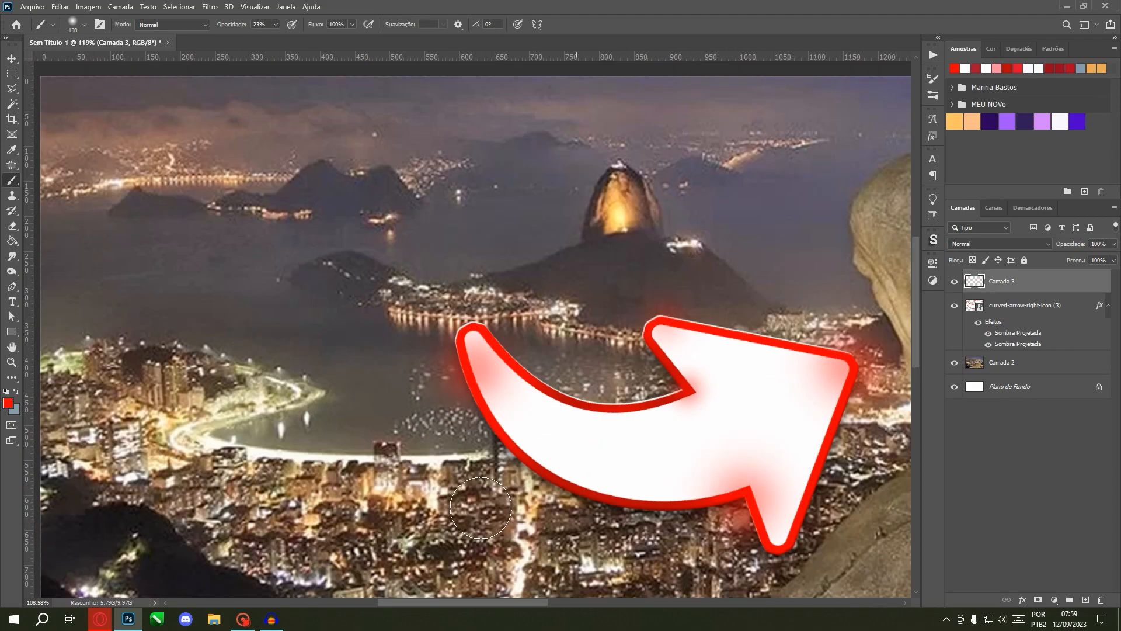
Set the blend mode of the red glow layer, Camada 3, to Subexposição Linear (Adicionar).
scroll(476, 230, "up", 14)
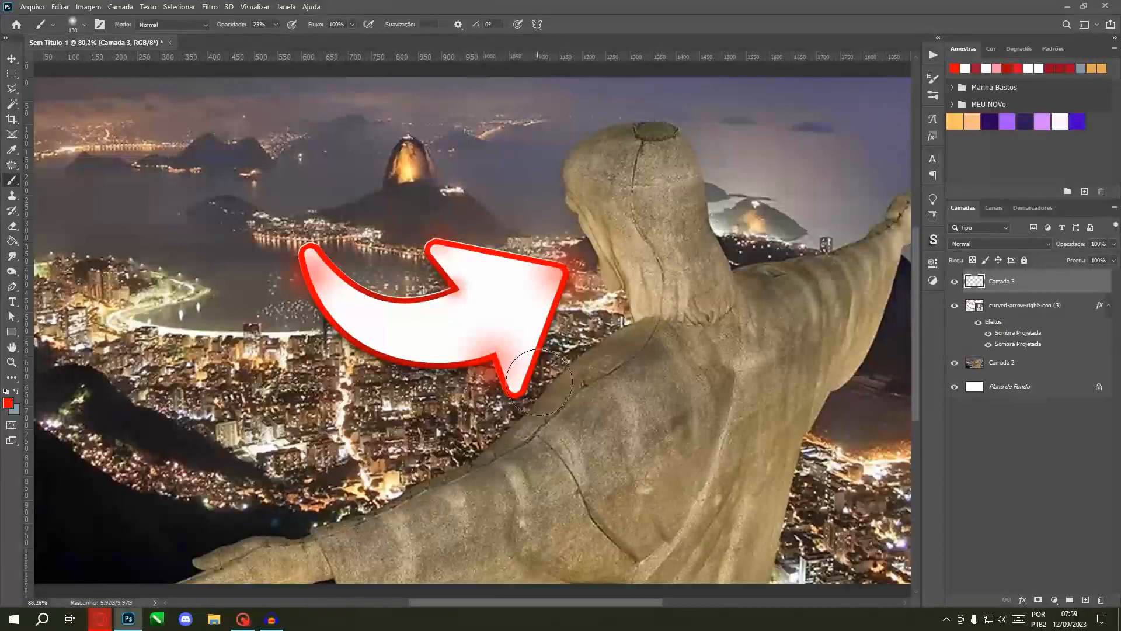
scroll(495, 320, "up", 4)
scroll(525, 346, "down", 3)
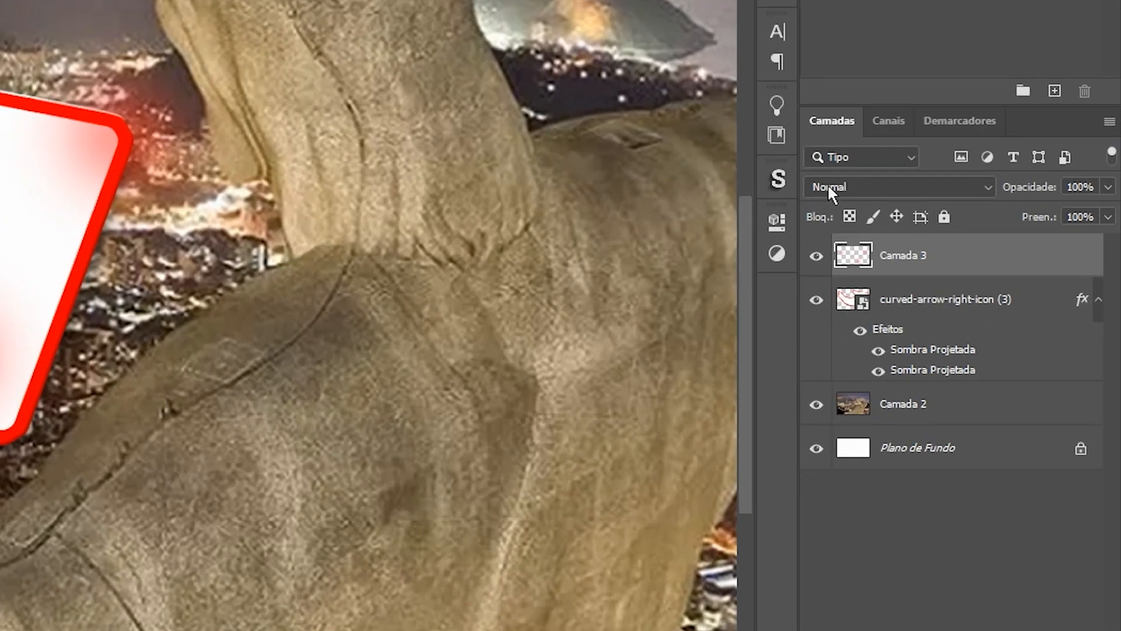
left_click(828, 183)
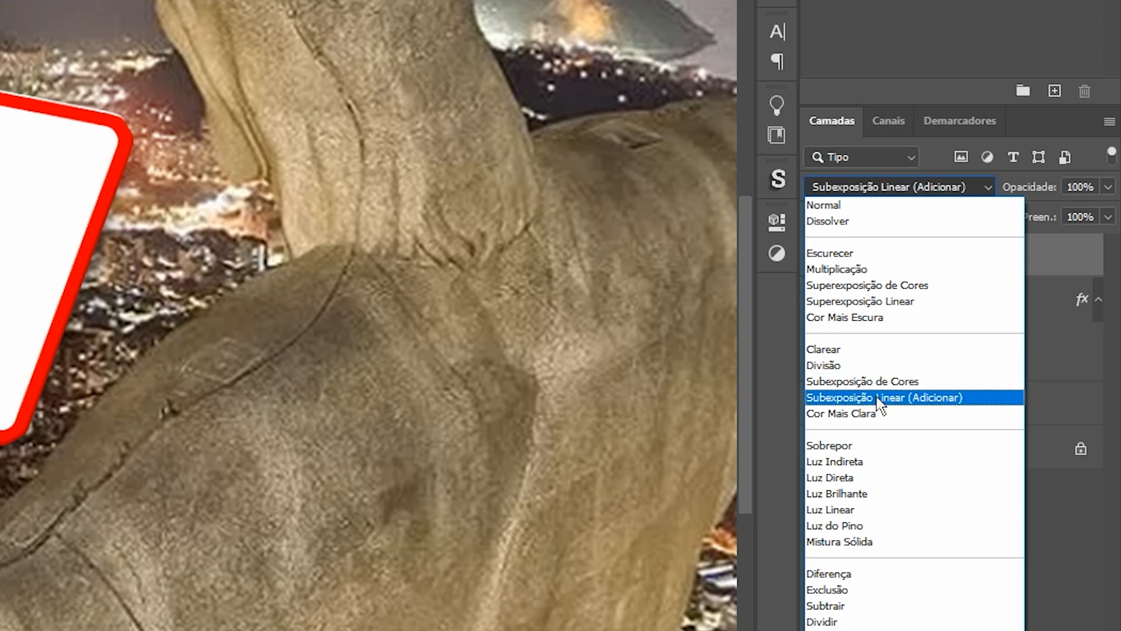
left_click(878, 398)
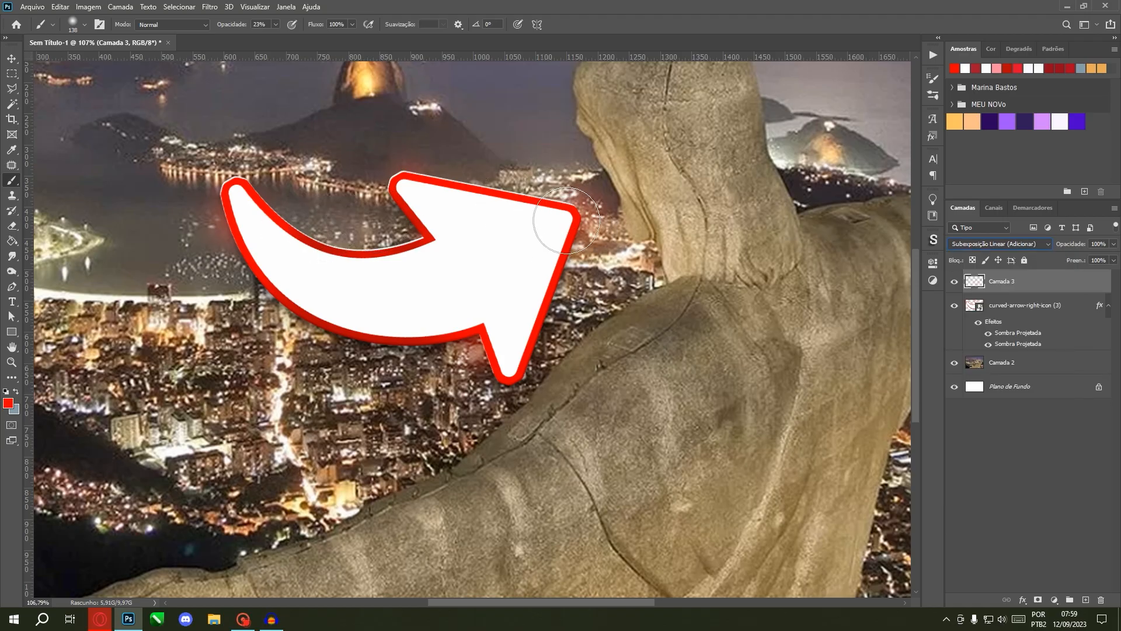
Paint more soft red glow over the arrow's tip, the lower barb of its head and the end of its tail.
left_click(575, 220)
left_click(514, 380)
left_click(513, 376)
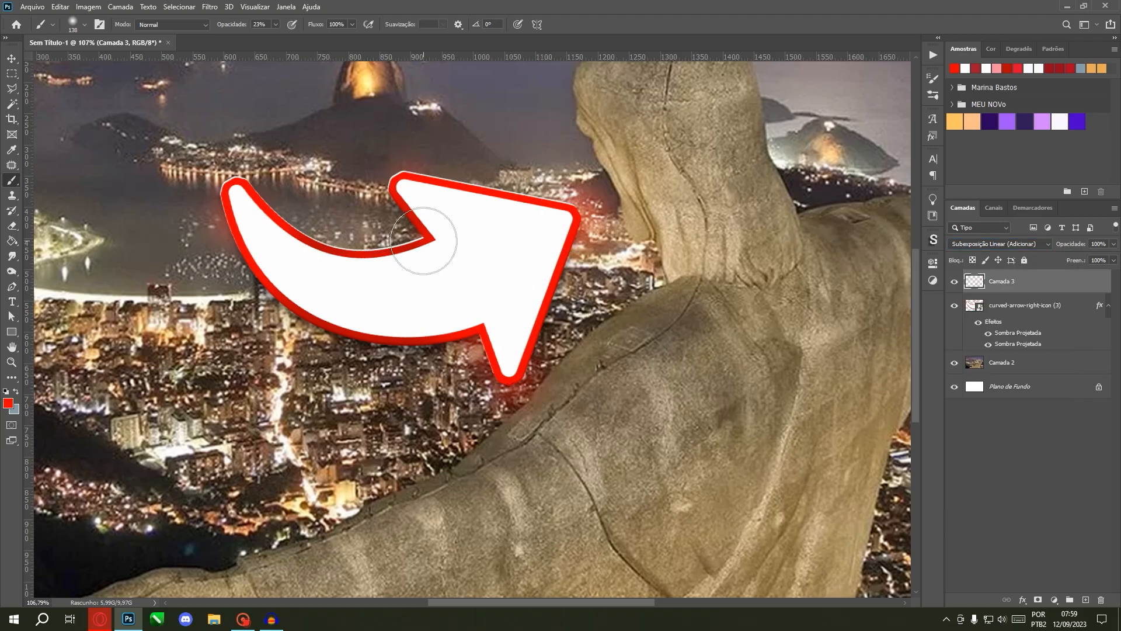
left_click(233, 227)
key("alt")
left_click(233, 227)
scroll(324, 328, "down", 4)
scroll(371, 328, "up", 3)
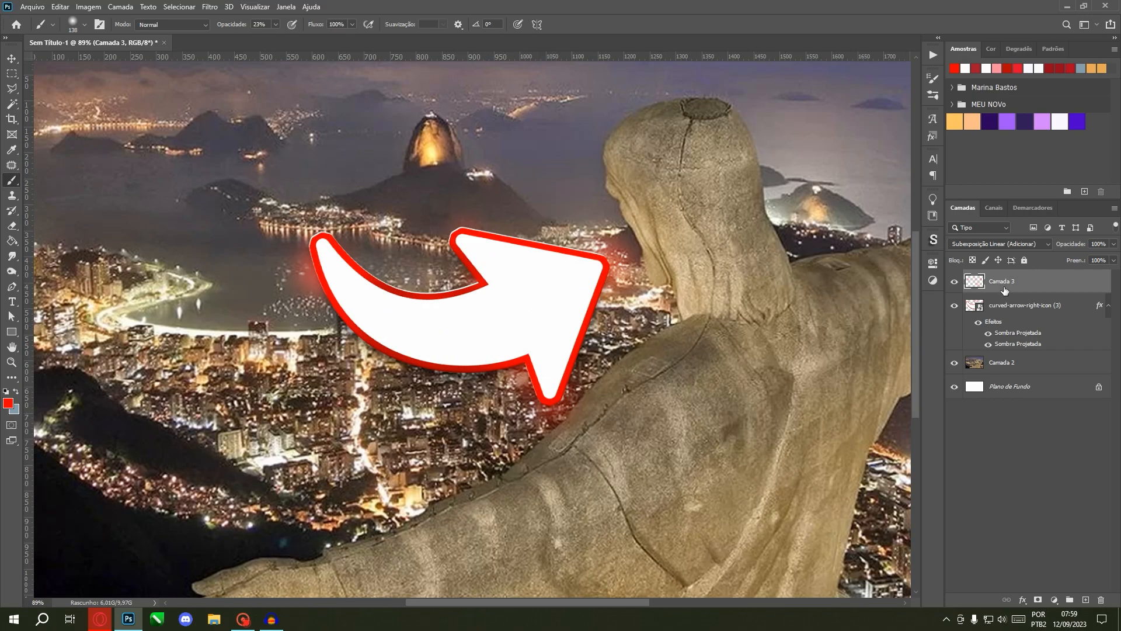
Switch the brush to the Soft Star preset, enlarge it to 449 px and set its opacity to 100%.
right_click(763, 377)
left_click_drag(973, 414, 974, 501)
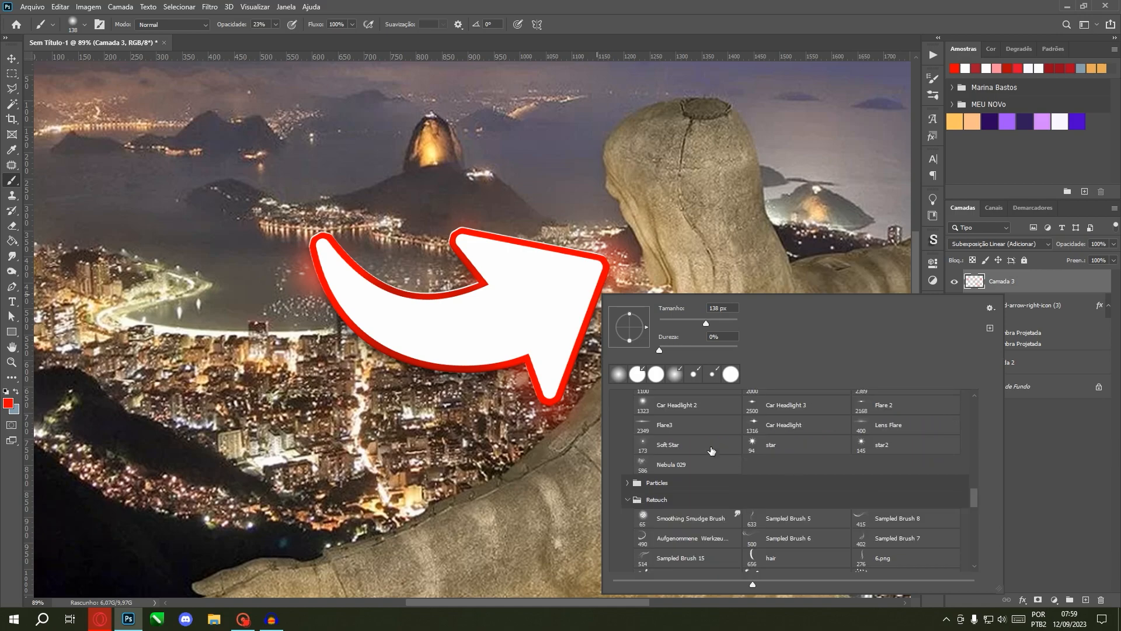
left_click(682, 448)
left_click_drag(419, 202, 491, 201)
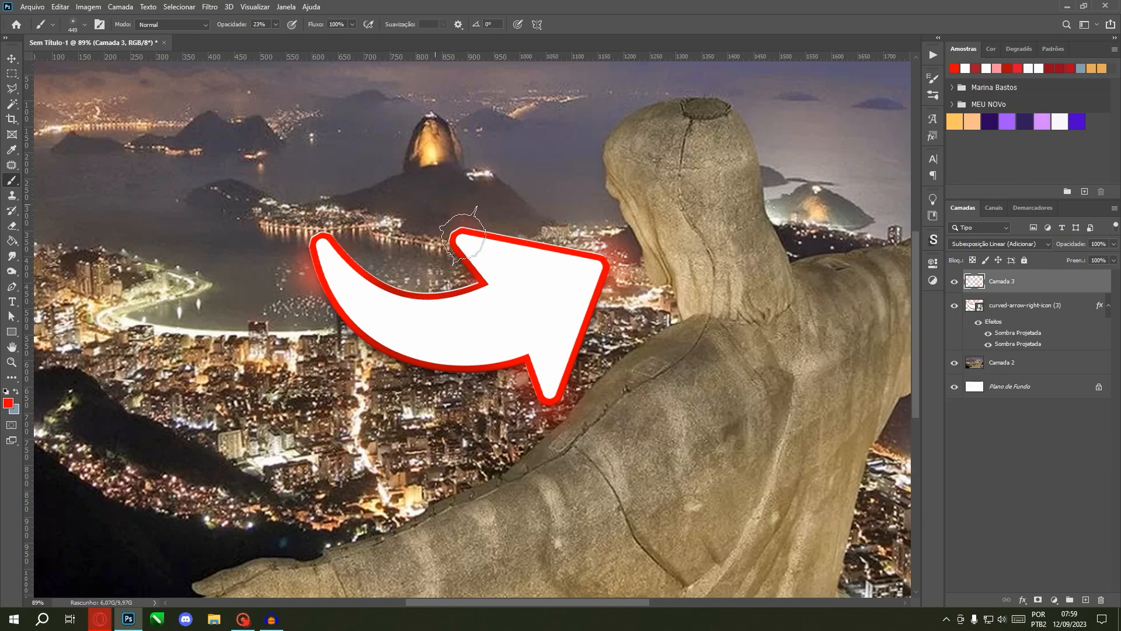
scroll(424, 178, "up", 3)
key("0")
Stamp stronger red glows on the arrowhead's upper barb, its tip and its lower barb.
left_click(499, 252)
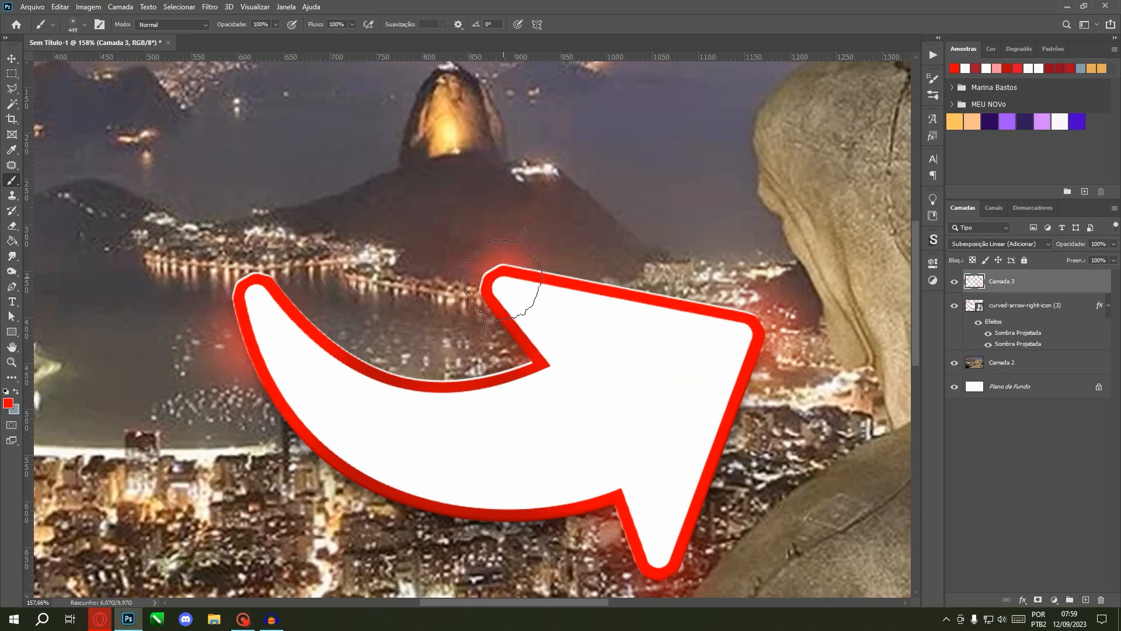
left_click(499, 252)
left_click(759, 318)
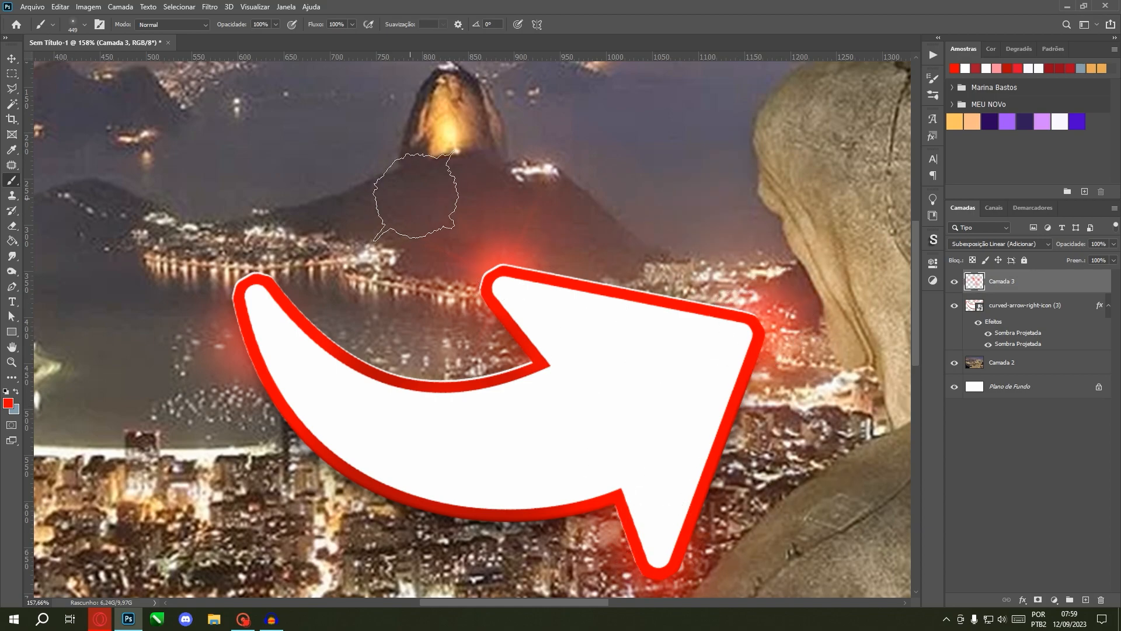
scroll(274, 317, "down", 6)
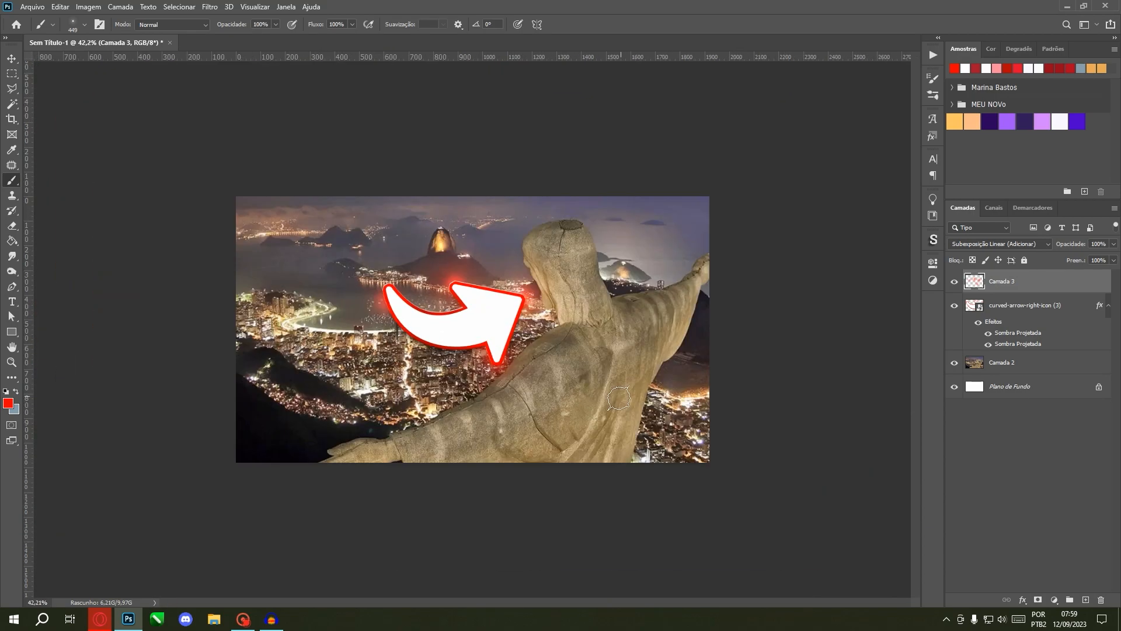
scroll(799, 165, "up", 2)
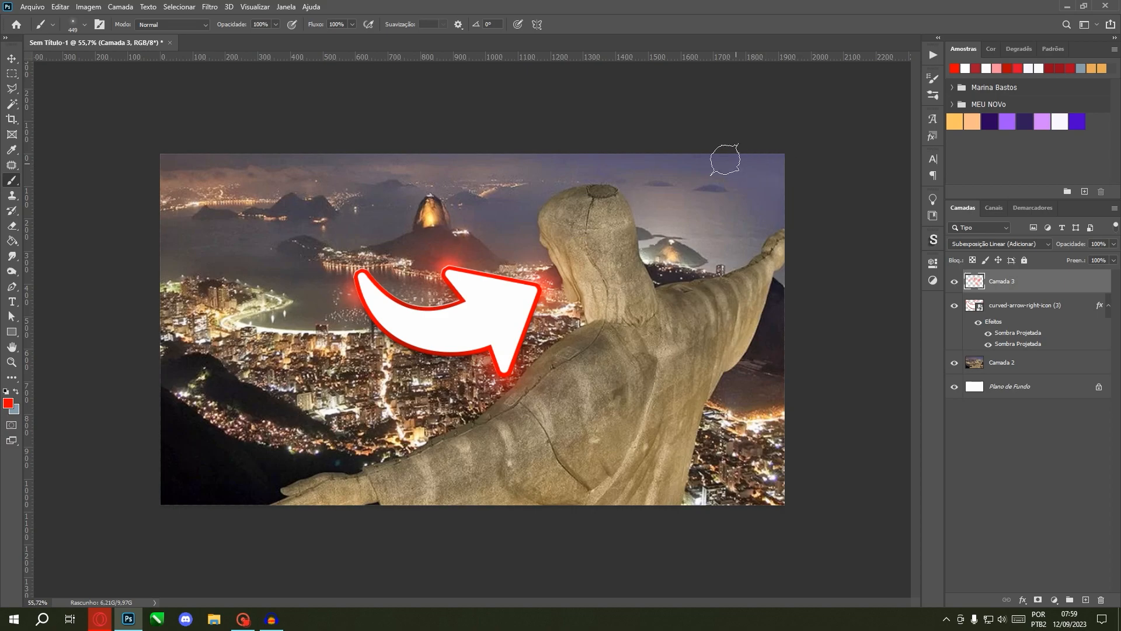
Deselect the layers with the Move tool, hide the glow layer Camada 3 and select the curved arrow layer.
key("v")
left_click(235, 119)
scroll(470, 281, "up", 3)
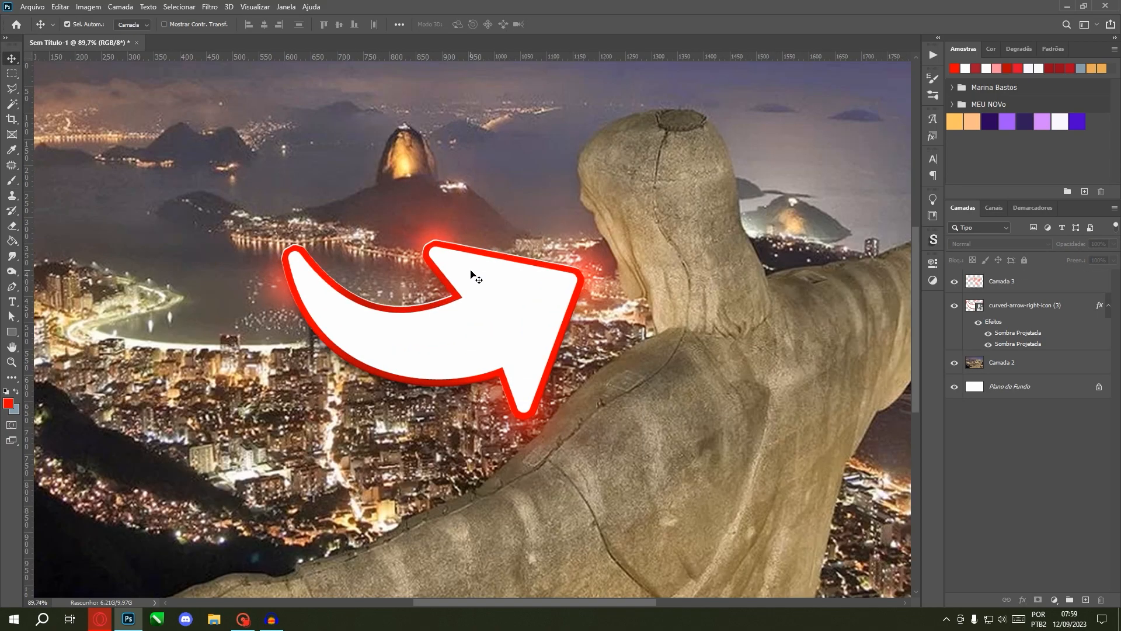
left_click(954, 282)
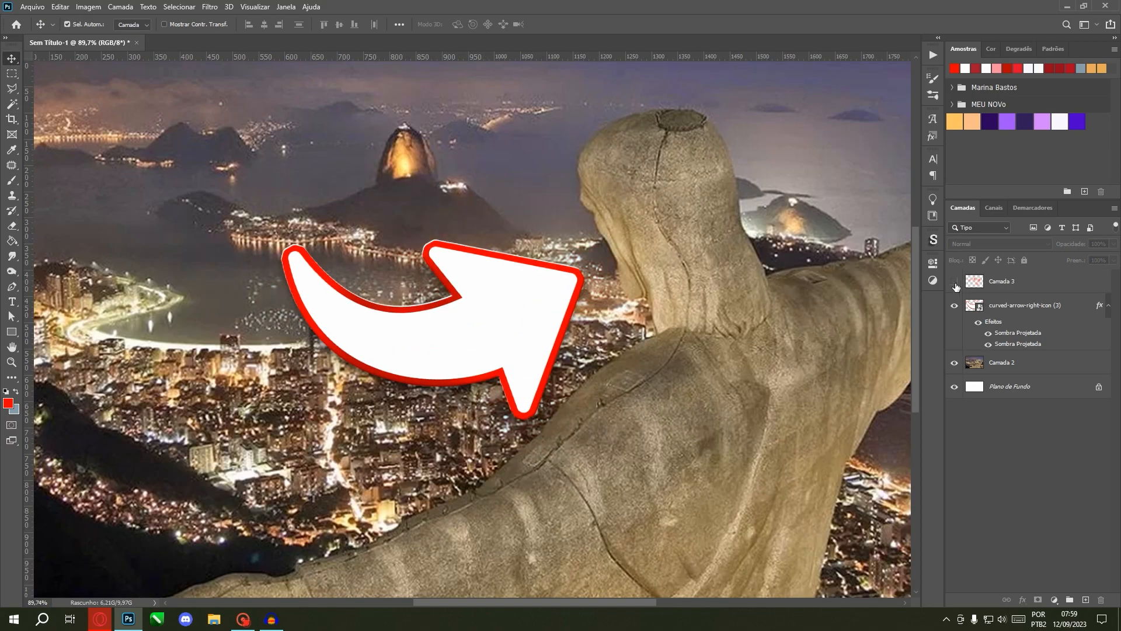
left_click_drag(1090, 295, 400, 218)
scroll(680, 327, "down", 9)
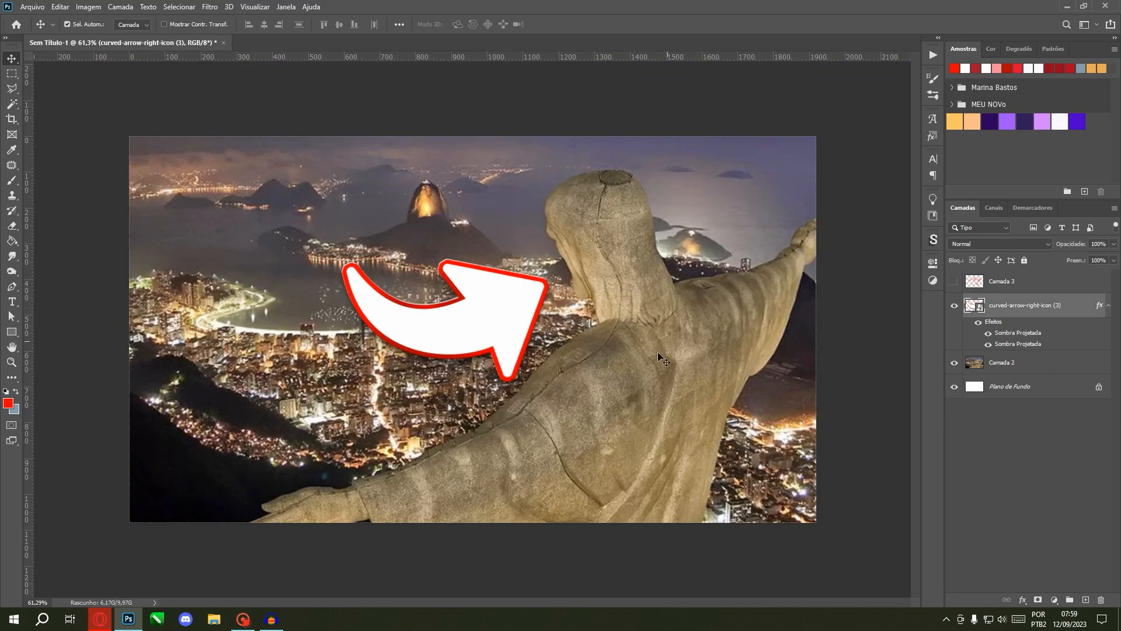